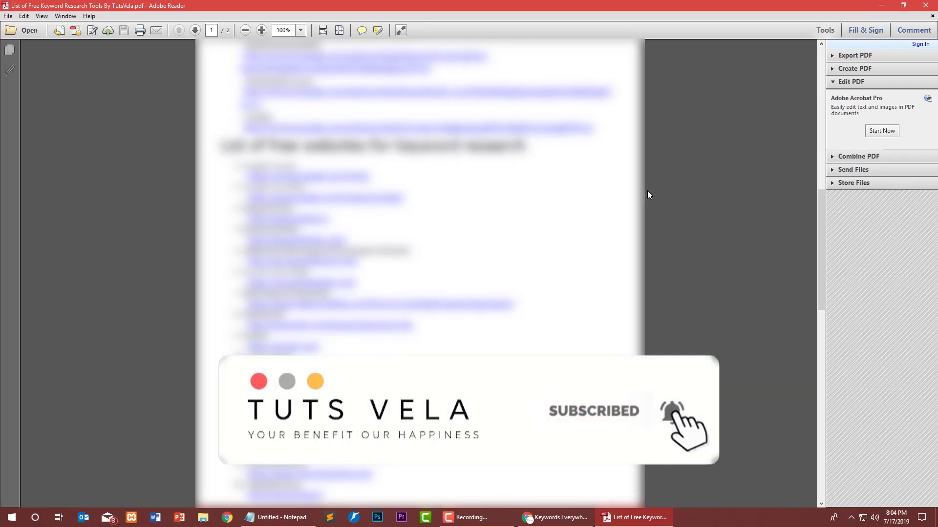
Switch from the keyword-tools PDF in Adobe Reader to the Keywords Everywhere Web Store page in Chrome.
{"action": "key", "text": "alt+Tab"}
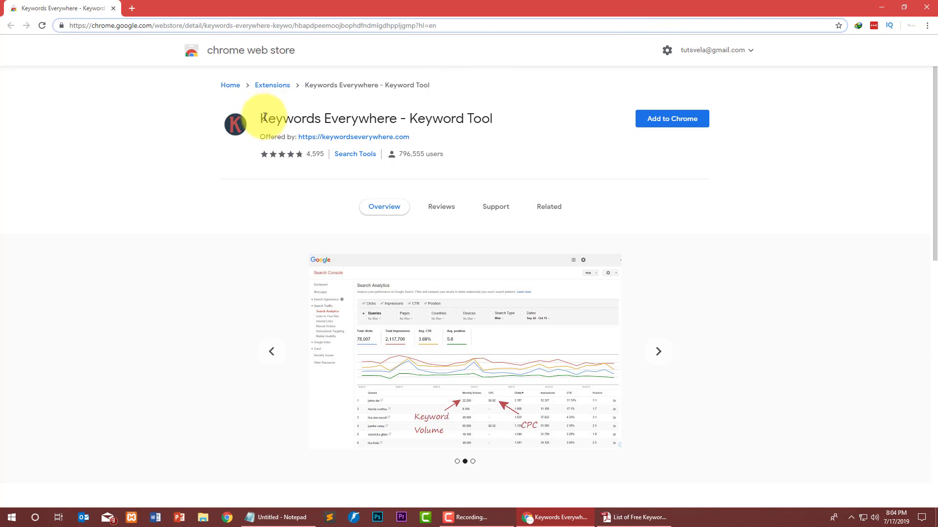
Add the Keywords Everywhere extension to Chrome and confirm the installation.
{"action": "left_click_drag", "start_coordinate": [265, 117], "coordinate": [502, 125]}
{"action": "left_click", "coordinate": [502, 126]}
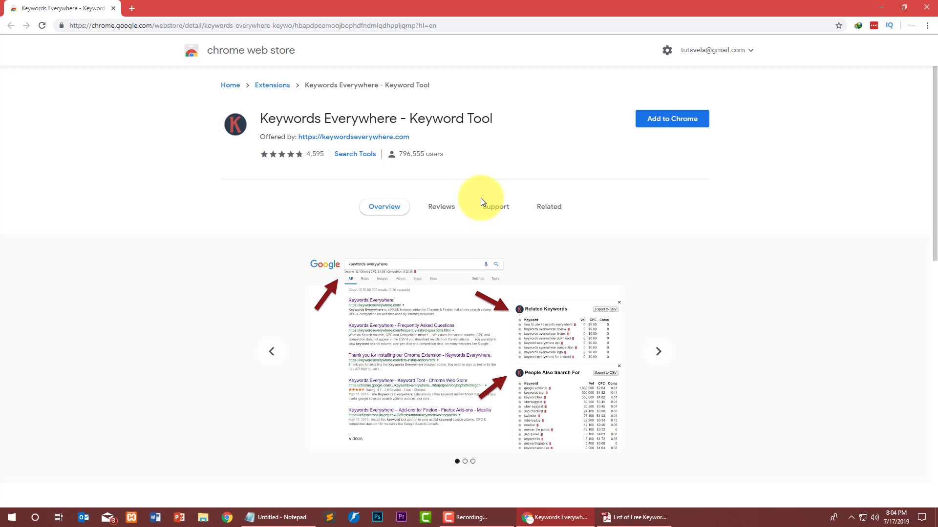
{"action": "left_click", "coordinate": [684, 120]}
{"action": "left_click", "coordinate": [478, 109]}
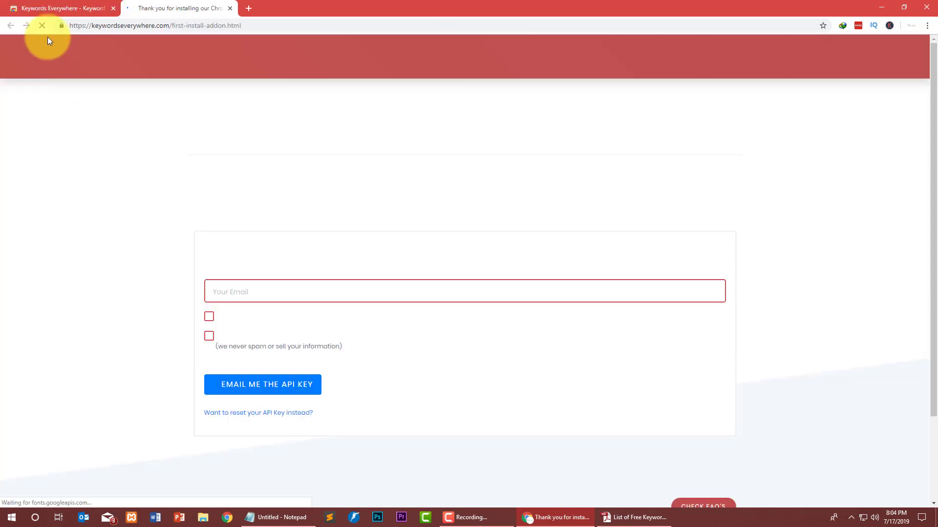
Enter your e-mail address and tick the terms-of-service and monthly newsletter boxes.
{"action": "left_click_drag", "start_coordinate": [220, 247], "coordinate": [456, 248]}
{"action": "left_click", "coordinate": [359, 283]}
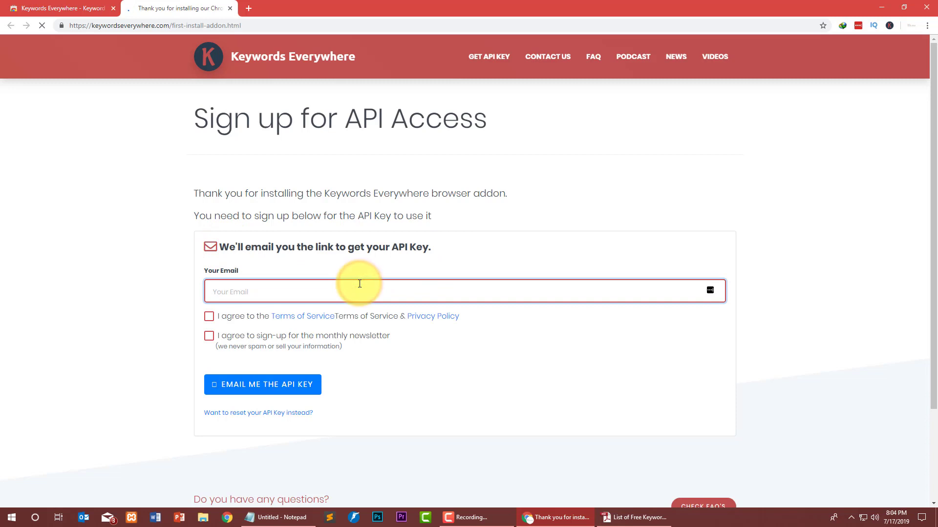
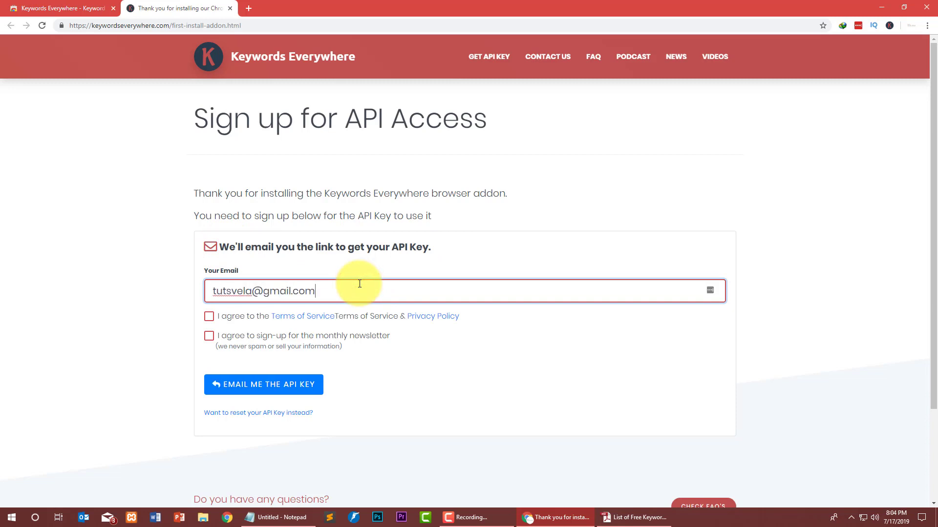
{"action": "left_click", "coordinate": [208, 317]}
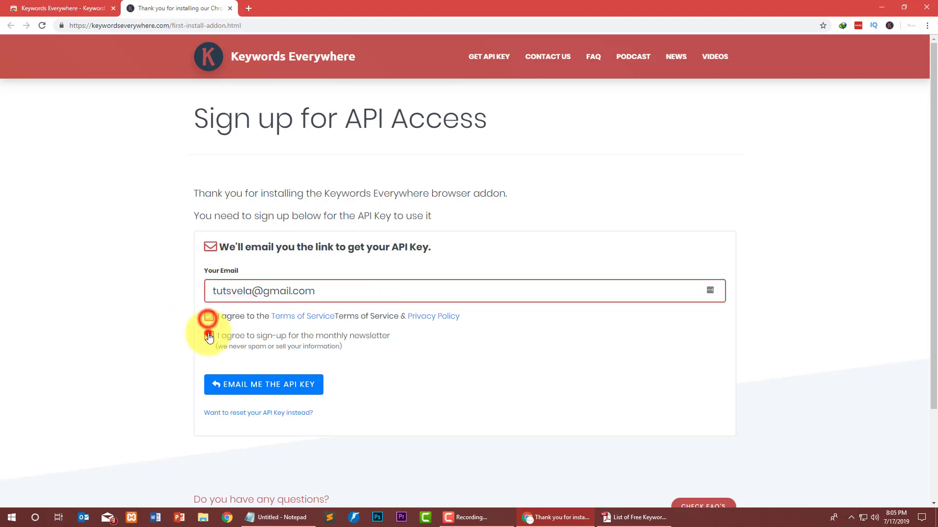
{"action": "left_click", "coordinate": [209, 336]}
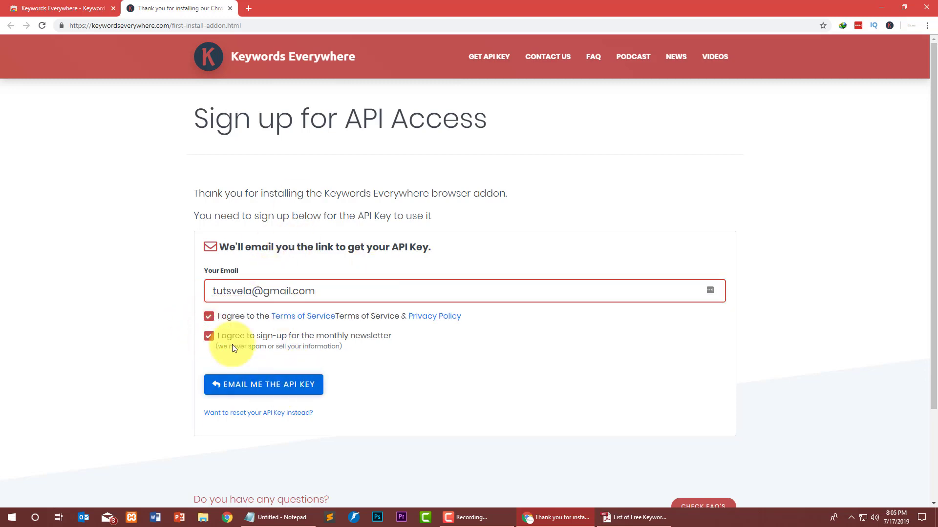
Request the API key by e-mail and review the confirmation message.
{"action": "left_click_drag", "start_coordinate": [348, 293], "coordinate": [201, 291]}
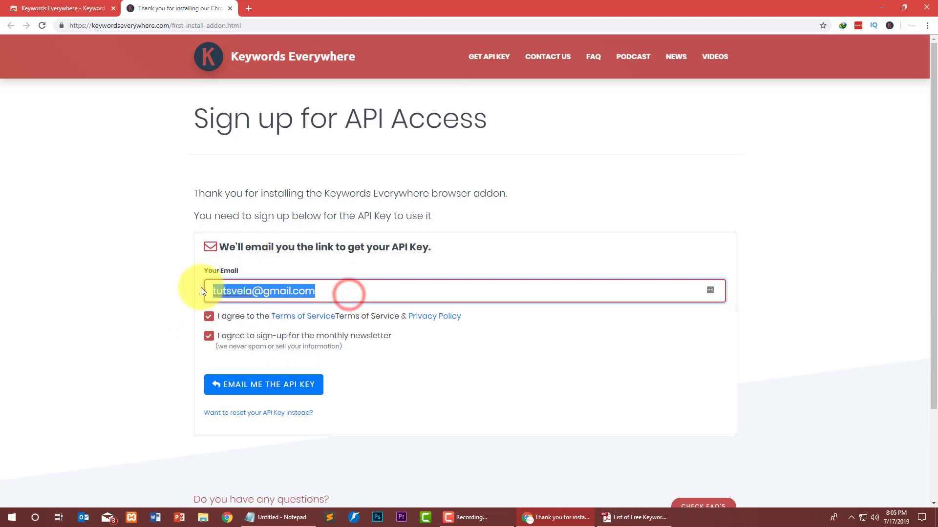
{"action": "left_click", "coordinate": [282, 386]}
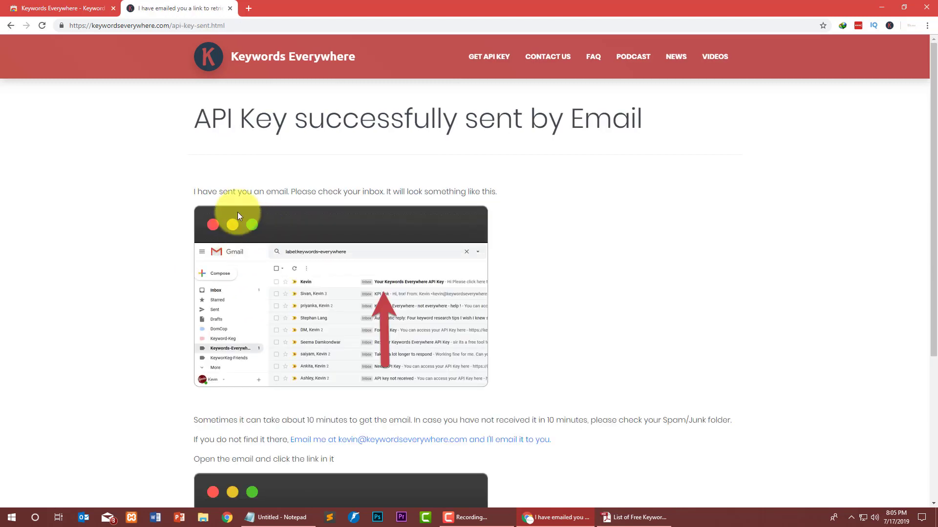
{"action": "left_click_drag", "start_coordinate": [211, 117], "coordinate": [666, 168]}
{"action": "left_click", "coordinate": [665, 168]}
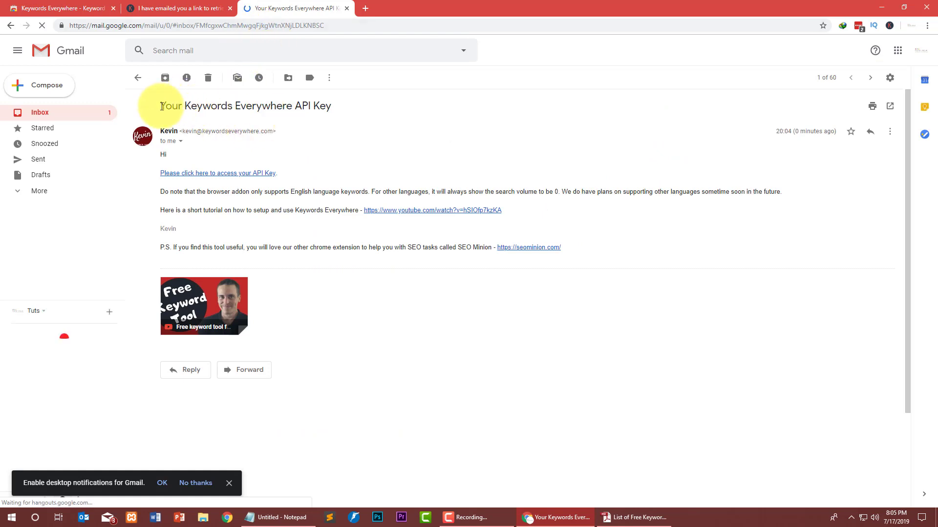
Open the API key link in the 'Your Keywords Everywhere API Key' e-mail.
{"action": "left_click_drag", "start_coordinate": [157, 104], "coordinate": [360, 126]}
{"action": "left_click", "coordinate": [360, 125]}
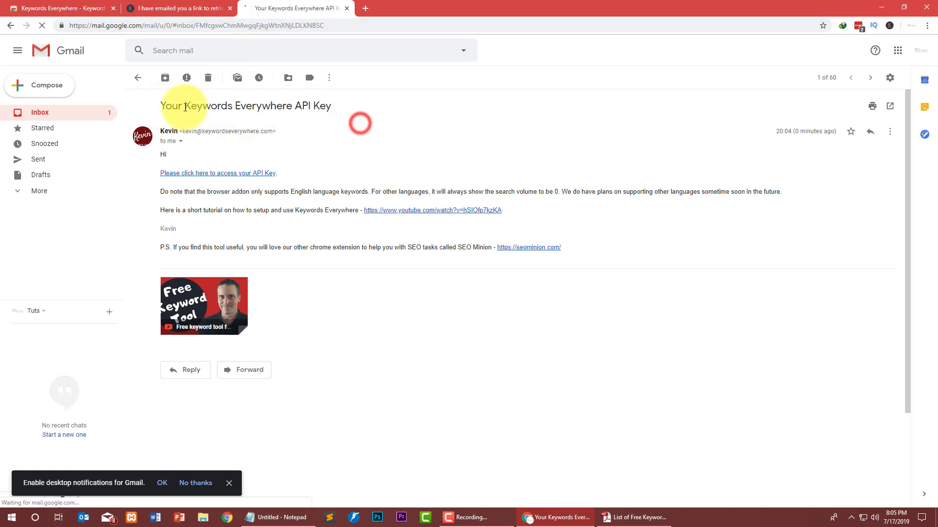
{"action": "left_click_drag", "start_coordinate": [206, 105], "coordinate": [345, 109]}
{"action": "left_click", "coordinate": [348, 109]}
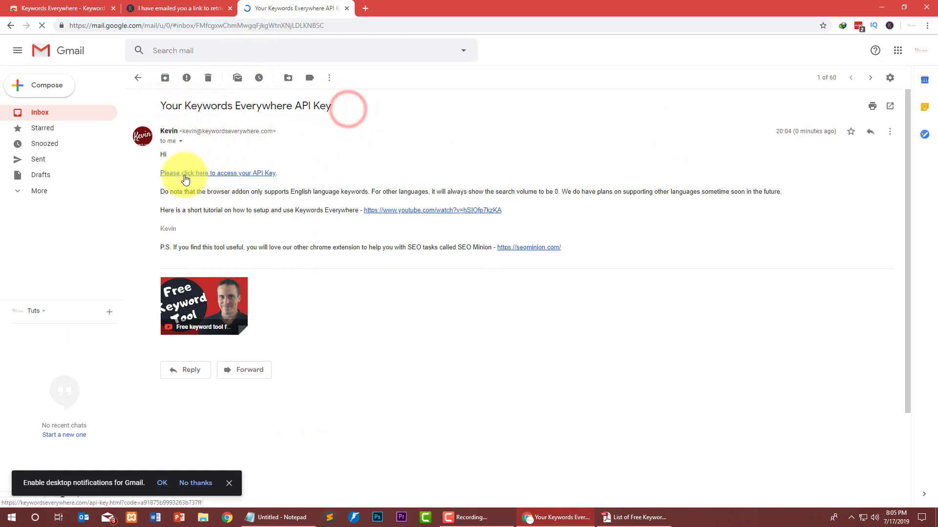
{"action": "left_click", "coordinate": [224, 174]}
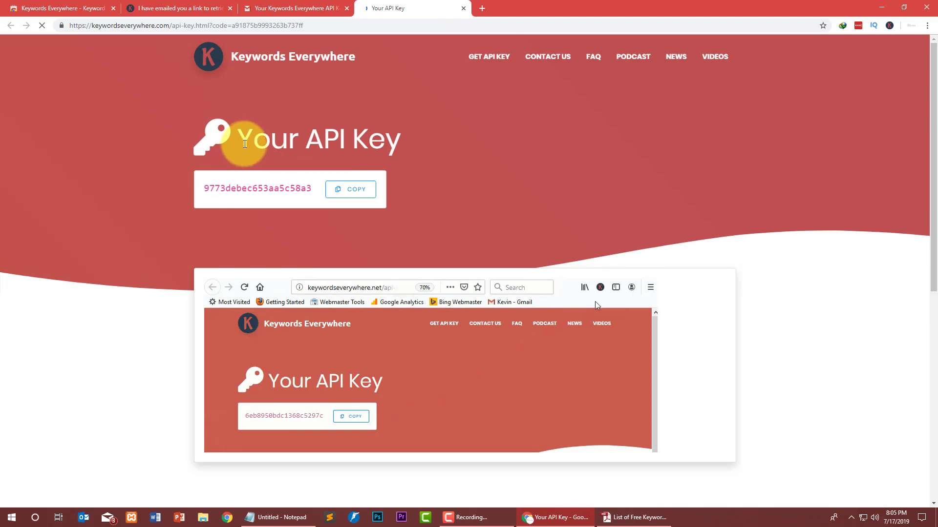
Copy the API key and open Keywords Everywhere's settings page from its toolbar icon.
{"action": "left_click_drag", "start_coordinate": [245, 144], "coordinate": [416, 147]}
{"action": "left_click", "coordinate": [361, 193]}
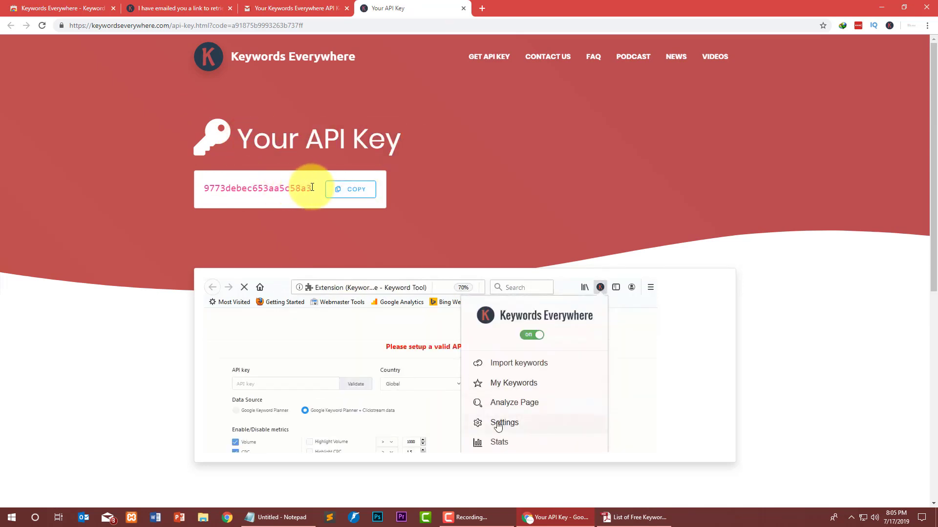
{"action": "left_click_drag", "start_coordinate": [311, 187], "coordinate": [208, 188]}
{"action": "left_click", "coordinate": [350, 189]}
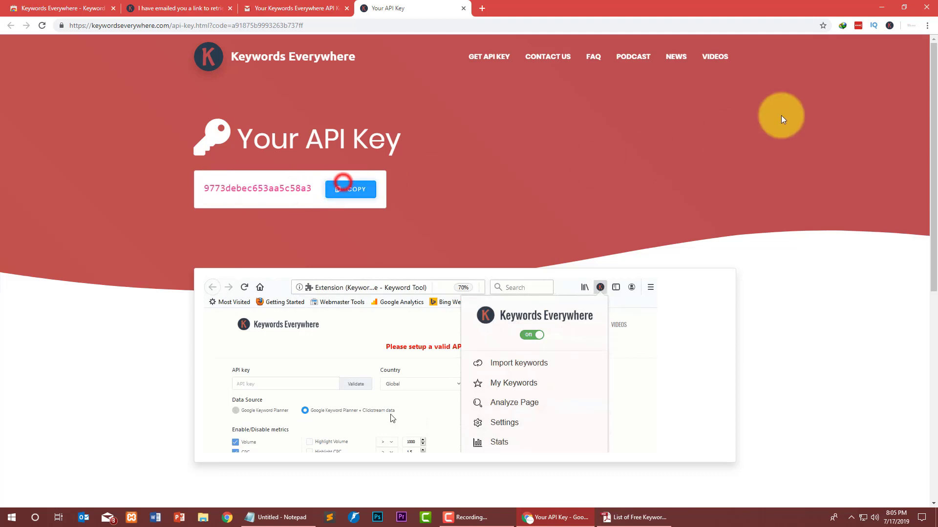
{"action": "left_click", "coordinate": [888, 27]}
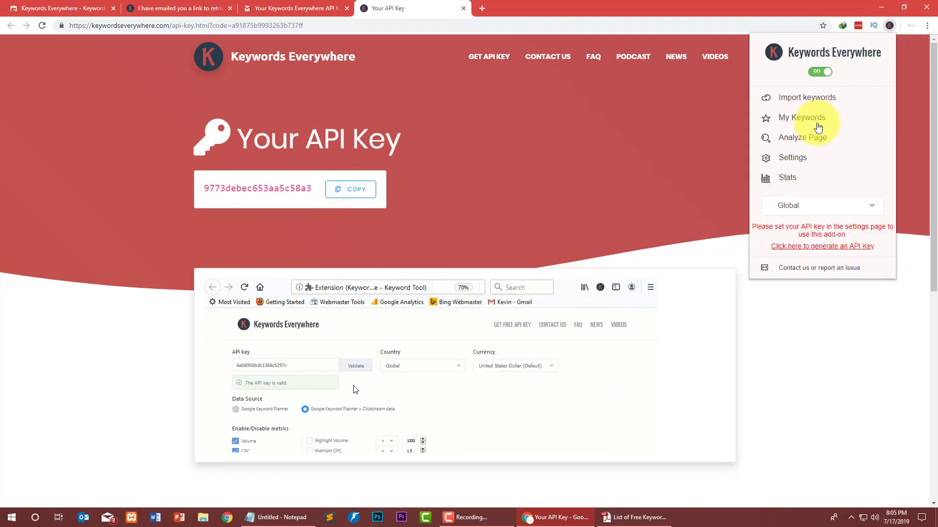
{"action": "left_click", "coordinate": [787, 157]}
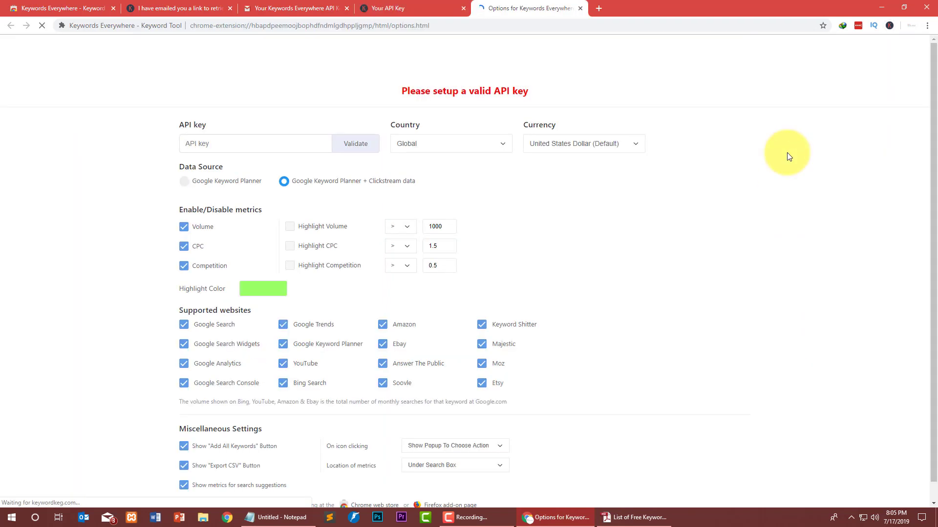
Paste the copied API key into the settings field and validate it.
{"action": "triple_click", "coordinate": [177, 126]}
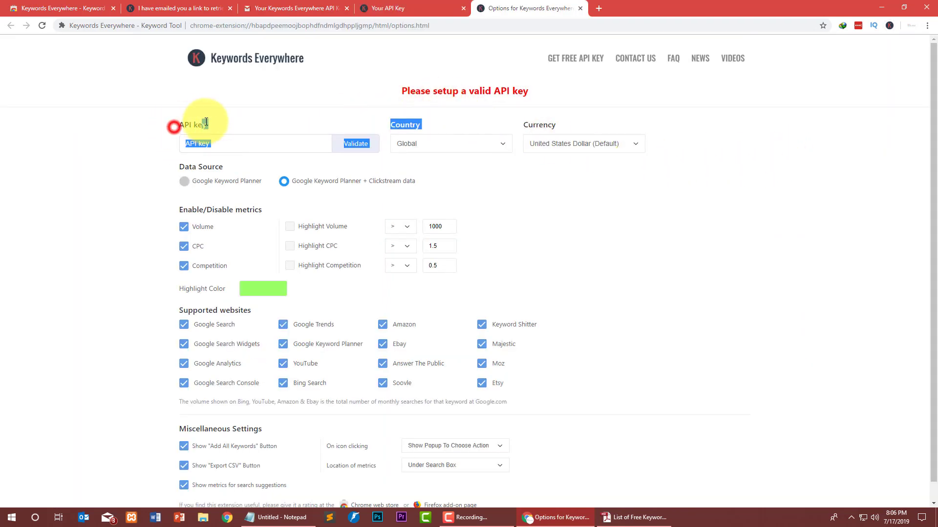
{"action": "left_click", "coordinate": [237, 146]}
{"action": "right_click", "coordinate": [237, 146]}
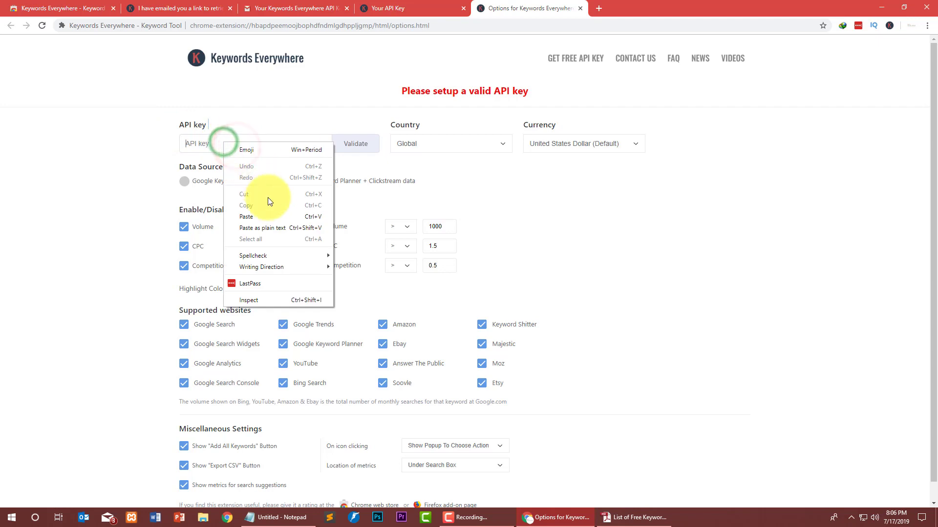
{"action": "left_click", "coordinate": [271, 211]}
{"action": "left_click", "coordinate": [351, 145]}
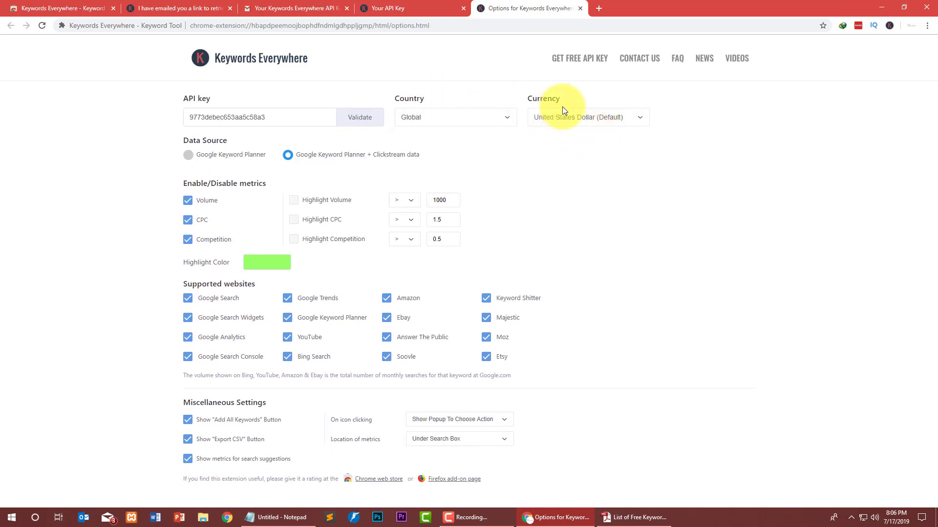
Enable Highlight Volume and Highlight Competition, with thresholds 1000 volume, 1.5 CPC and 0.5 competition.
{"action": "left_click_drag", "start_coordinate": [181, 185], "coordinate": [268, 184]}
{"action": "left_click", "coordinate": [270, 185]}
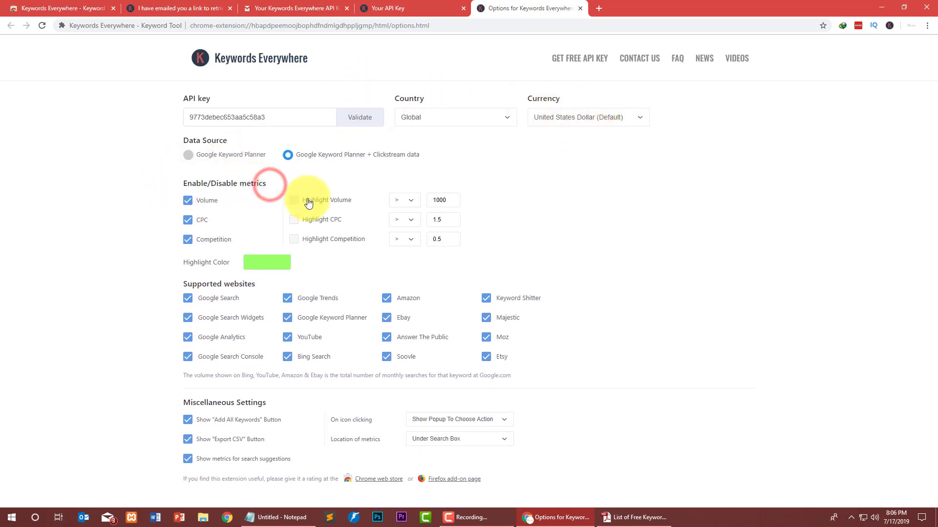
{"action": "left_click", "coordinate": [296, 200]}
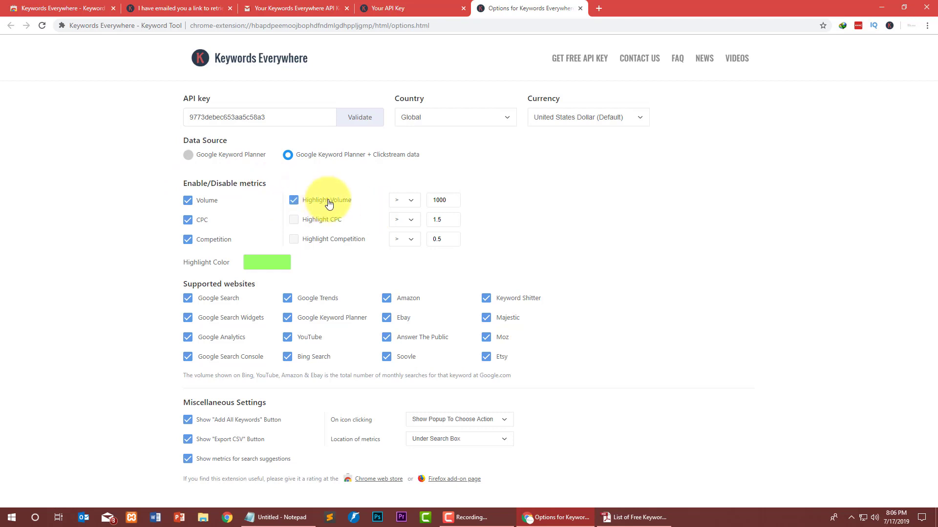
{"action": "double_click", "coordinate": [444, 201]}
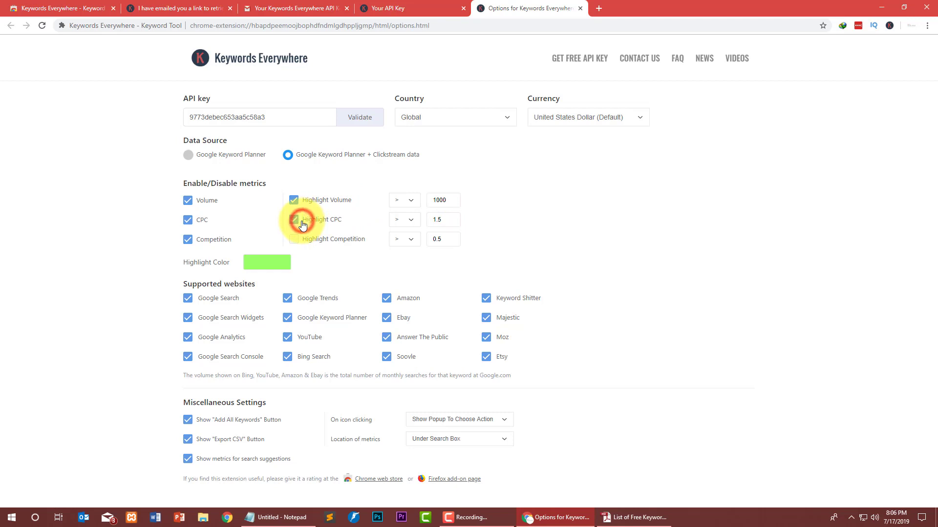
{"action": "left_click", "coordinate": [294, 238]}
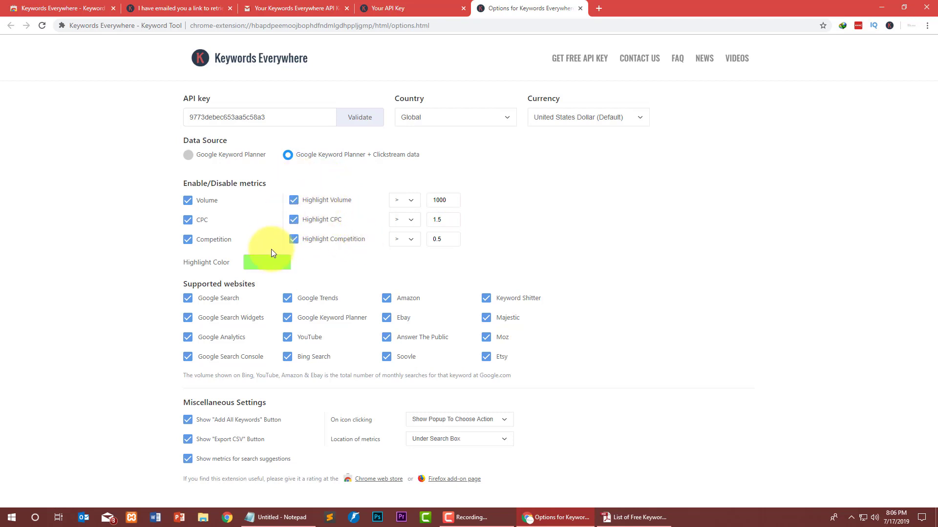
{"action": "double_click", "coordinate": [441, 219]}
{"action": "left_click", "coordinate": [444, 238]}
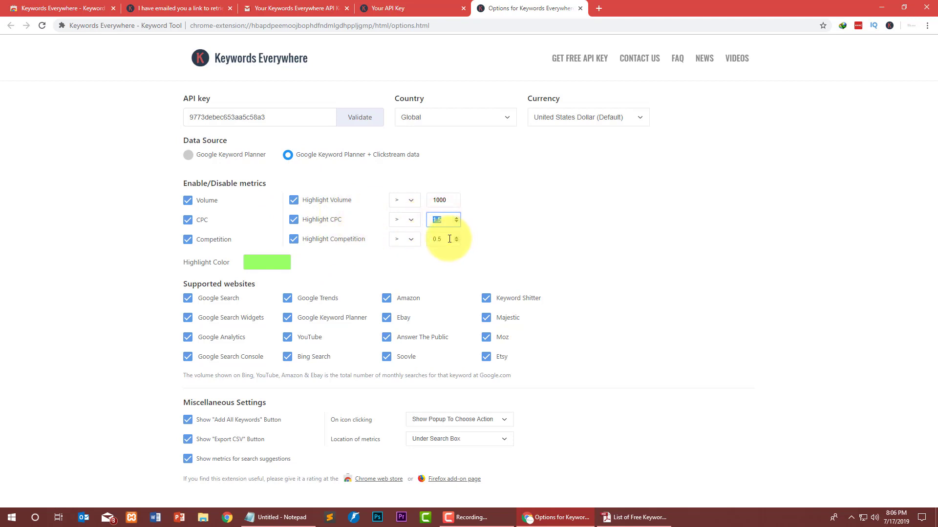
{"action": "left_click", "coordinate": [347, 260]}
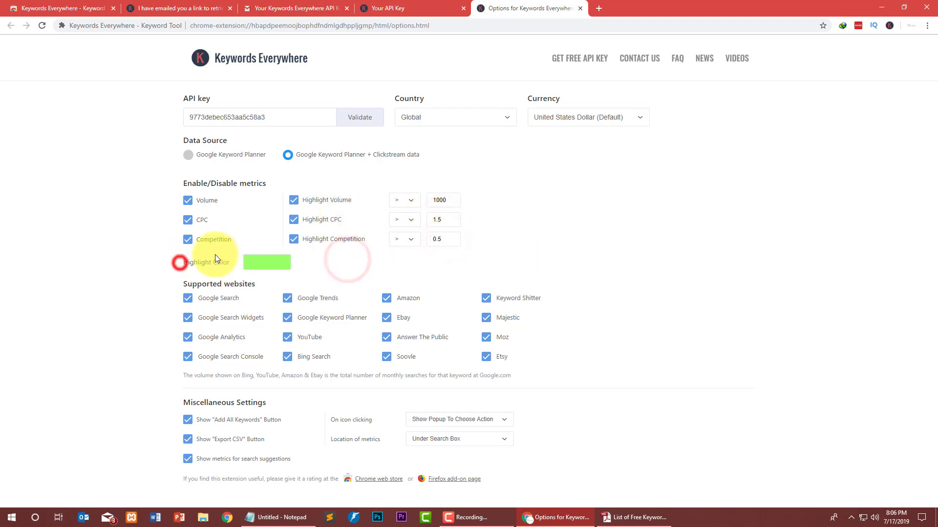
{"action": "left_click_drag", "start_coordinate": [178, 262], "coordinate": [320, 271]}
{"action": "left_click", "coordinate": [394, 272]}
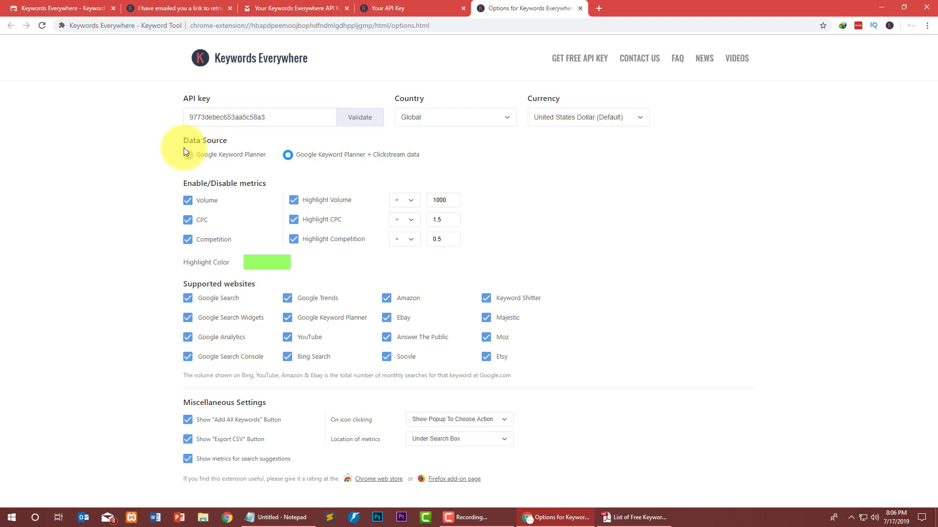
{"action": "mouse_move", "coordinate": [318, 57]}
{"action": "left_mouse_down"}
{"action": "mouse_move", "coordinate": [230, 56]}
{"action": "mouse_move", "coordinate": [254, 67]}
{"action": "left_mouse_up"}
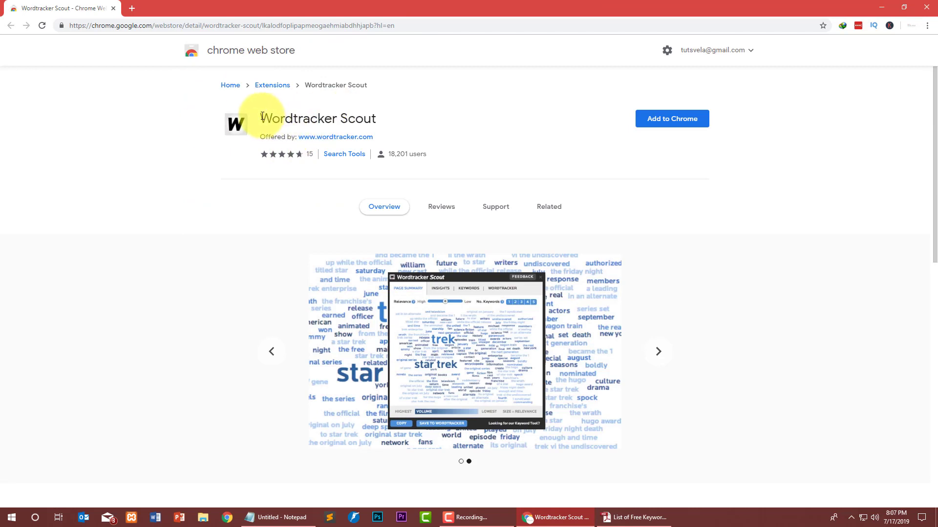
Add the Wordtracker Scout extension to Chrome and confirm the installation.
{"action": "left_click_drag", "start_coordinate": [260, 120], "coordinate": [421, 122]}
{"action": "left_click", "coordinate": [438, 124]}
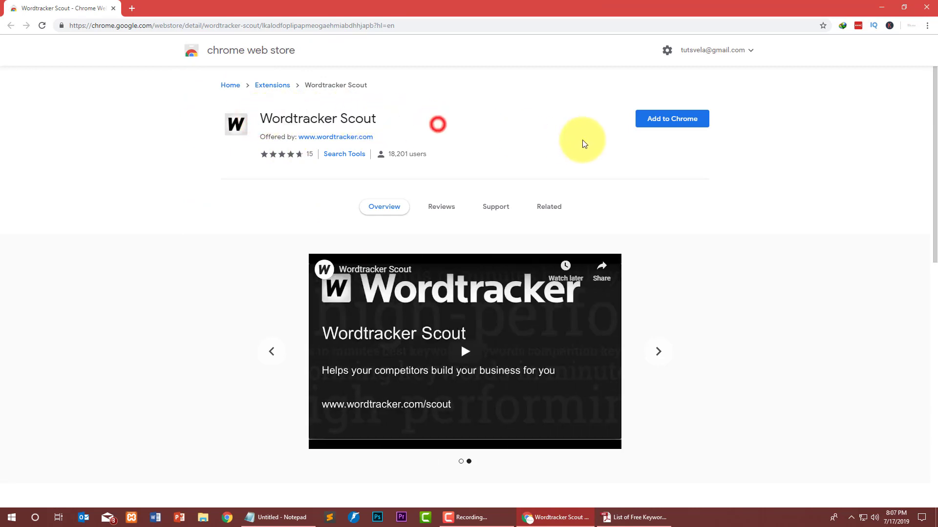
{"action": "left_click", "coordinate": [646, 120]}
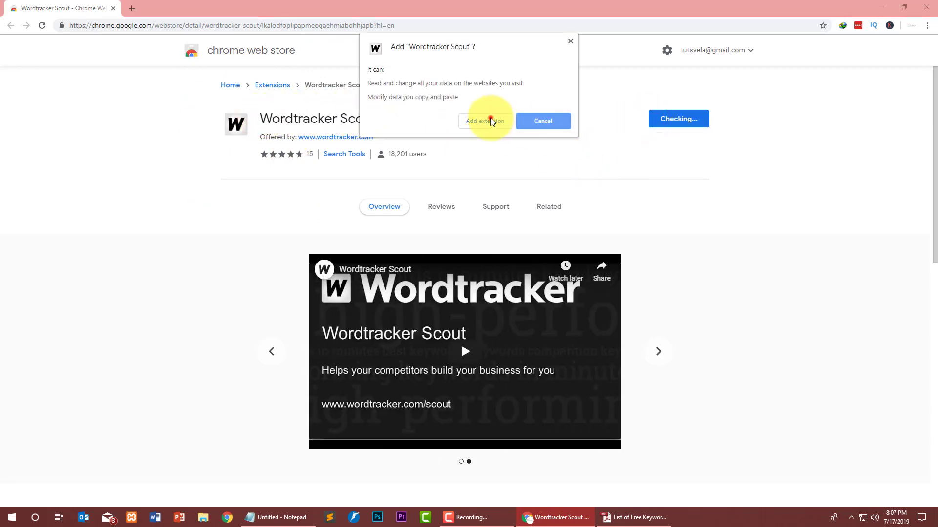
{"action": "left_click", "coordinate": [490, 121]}
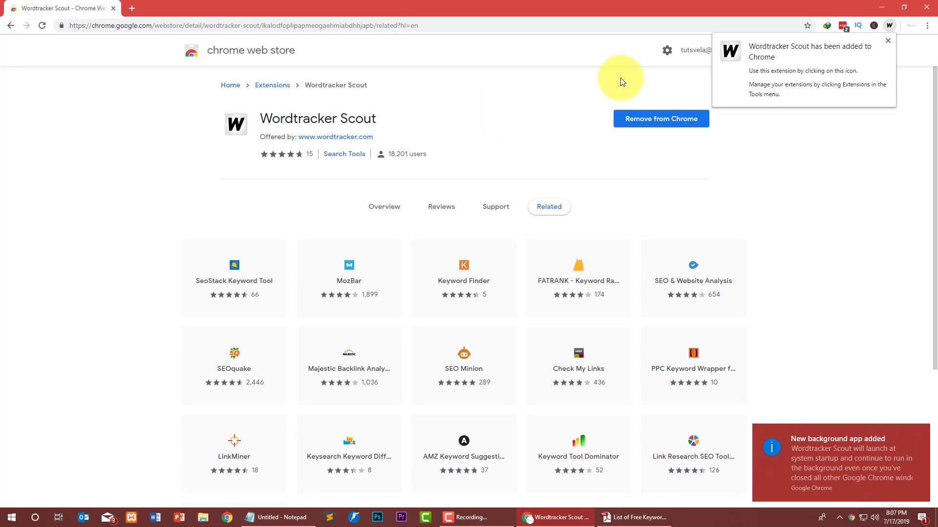
Check and dismiss the Windows notifications panel, then start a new browser tab.
{"action": "left_click", "coordinate": [922, 518]}
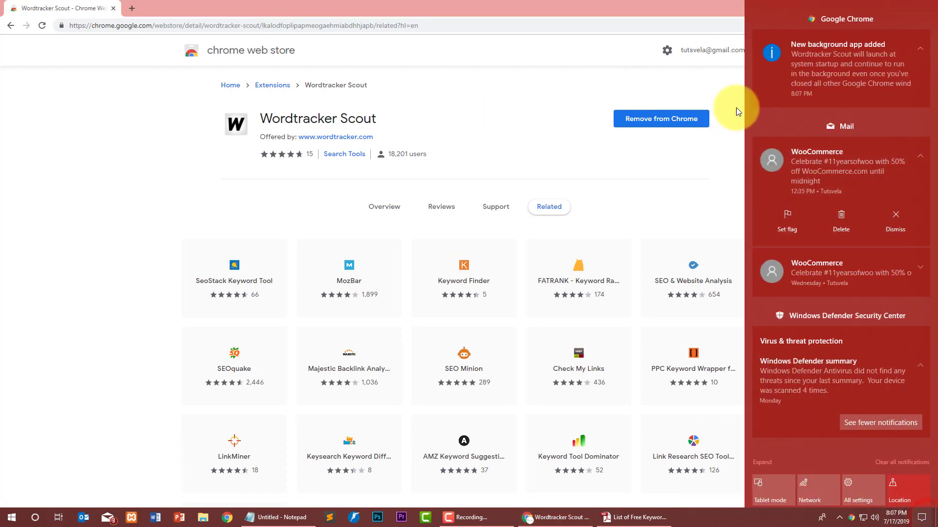
{"action": "left_click", "coordinate": [922, 517]}
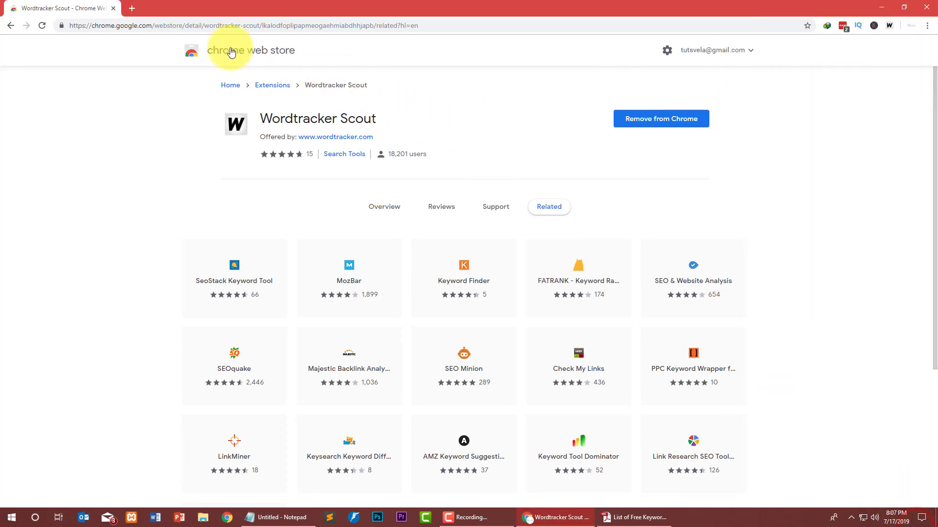
{"action": "left_click", "coordinate": [129, 8]}
Search Google for 'wikipedia' and go to the Wikipedia website.
{"action": "type", "text": "wikipedia"}
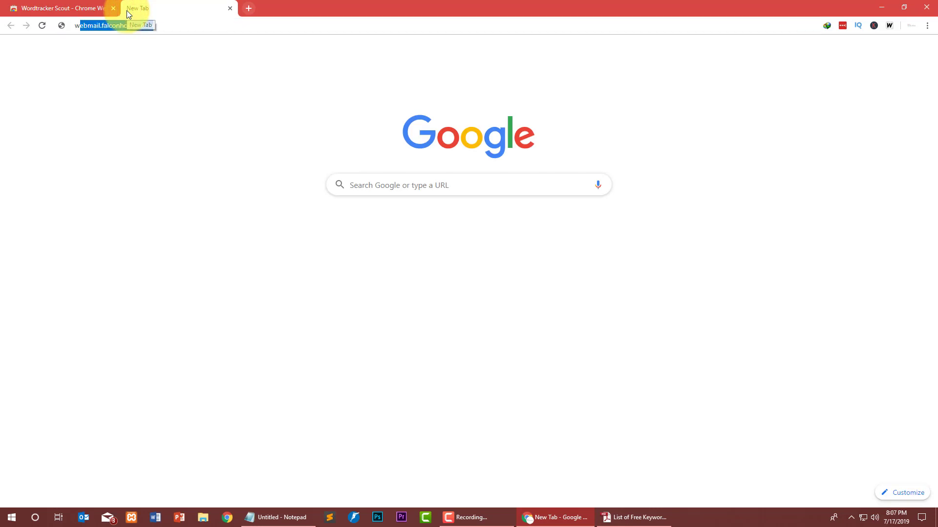
{"action": "key", "text": "Return"}
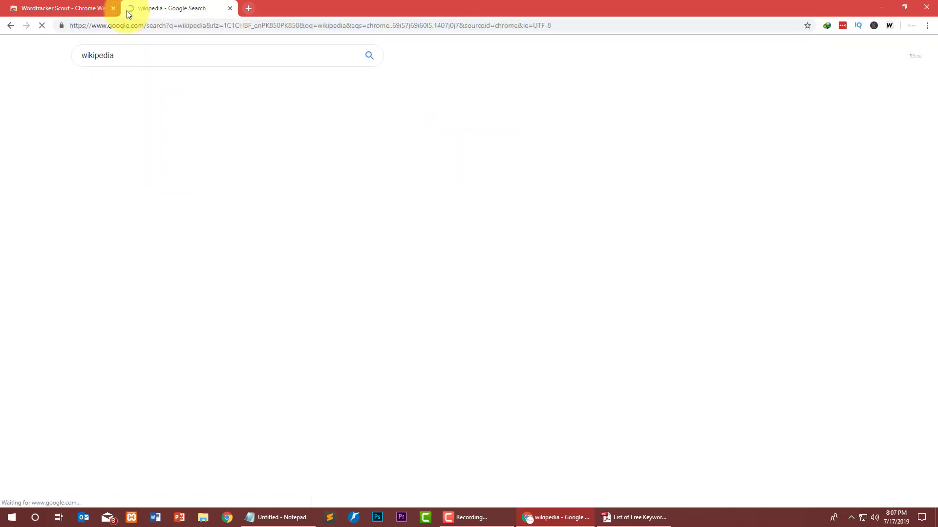
{"action": "left_click", "coordinate": [105, 129]}
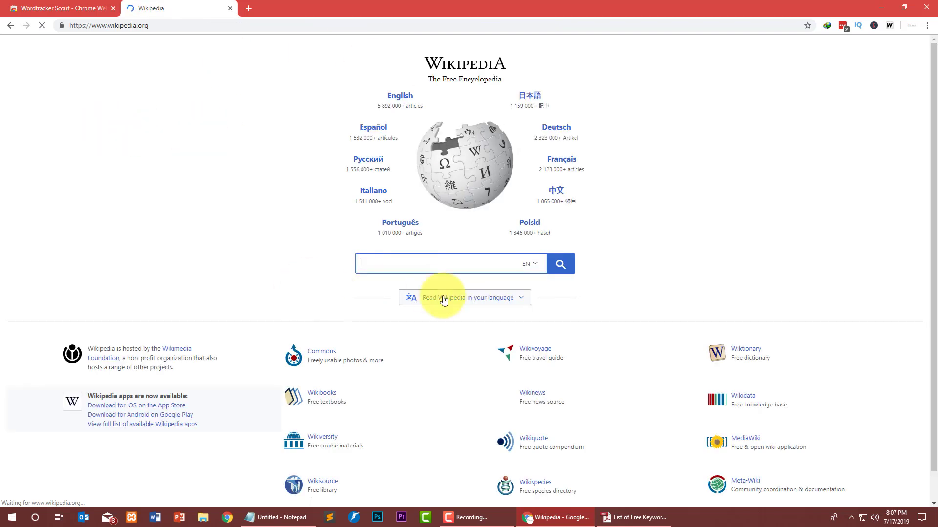
Search Wikipedia for 'Digital marketing' and open the Digital marketing article.
{"action": "left_click", "coordinate": [420, 263]}
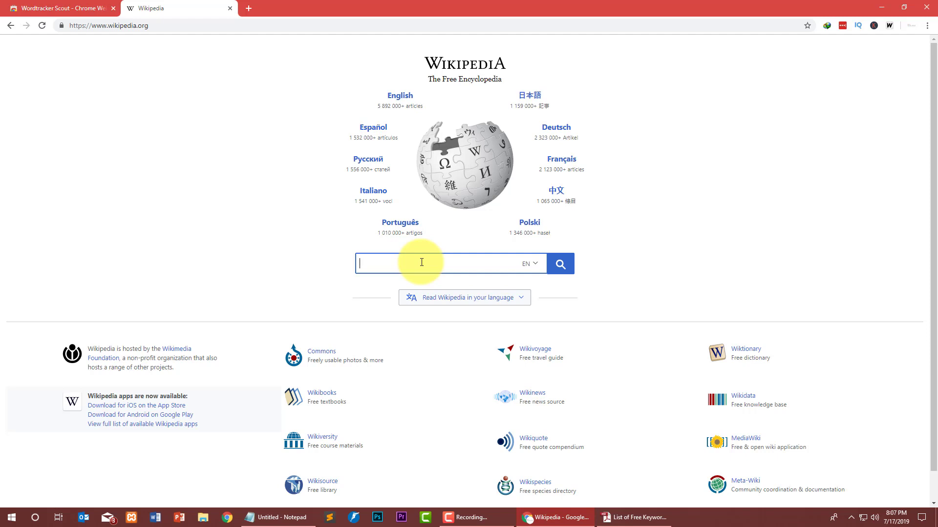
{"action": "type", "text": "Digital marketing"}
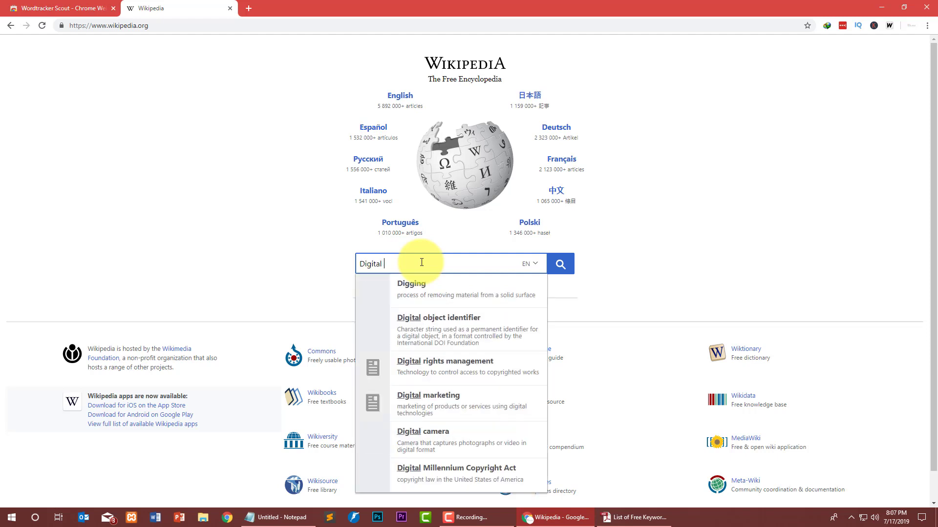
{"action": "key", "text": "Return"}
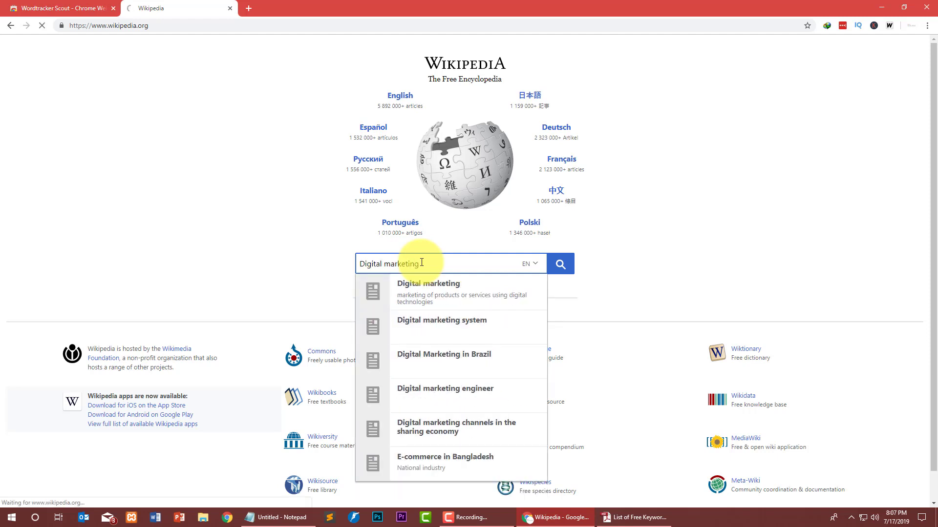
{"action": "left_click", "coordinate": [471, 290]}
{"action": "left_click", "coordinate": [566, 263]}
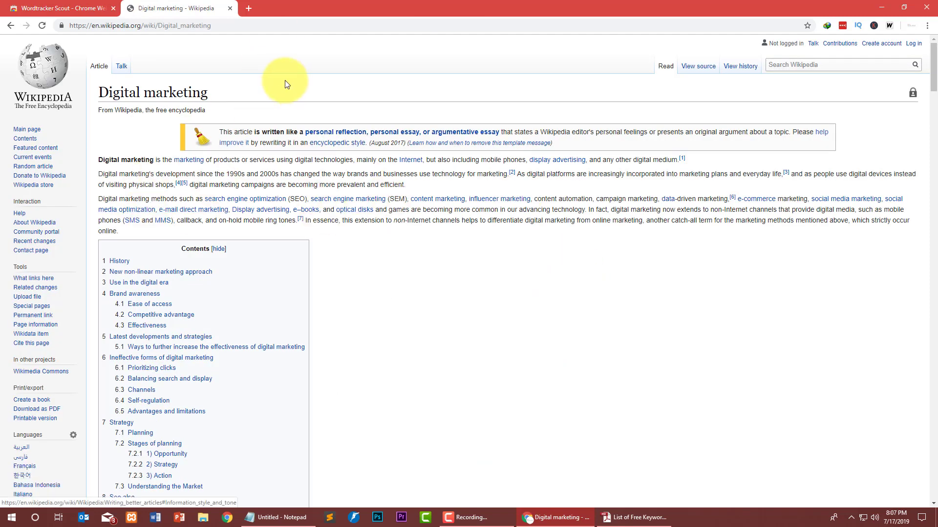
Analyse the article with Wordtracker Scout and widen the Relevance slider to Low.
{"action": "left_click", "coordinate": [891, 25]}
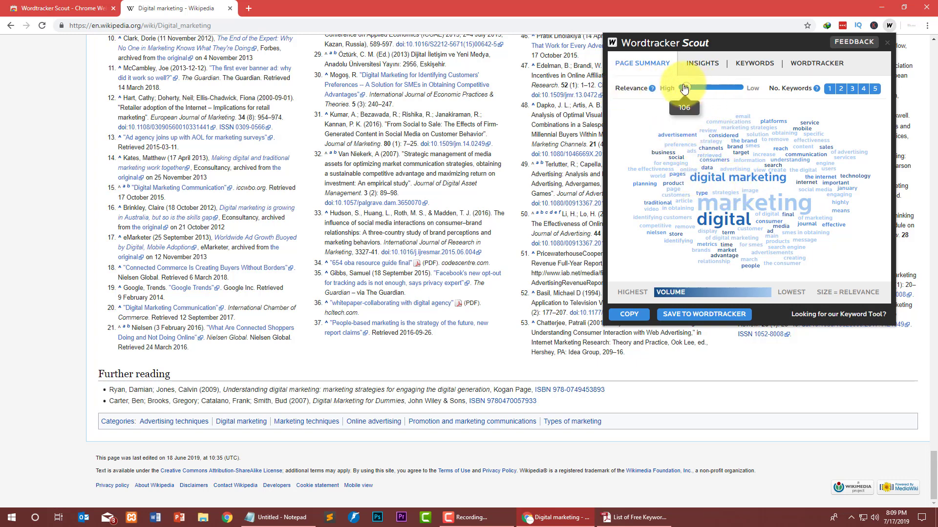
{"action": "left_click_drag", "start_coordinate": [684, 91], "coordinate": [682, 91]}
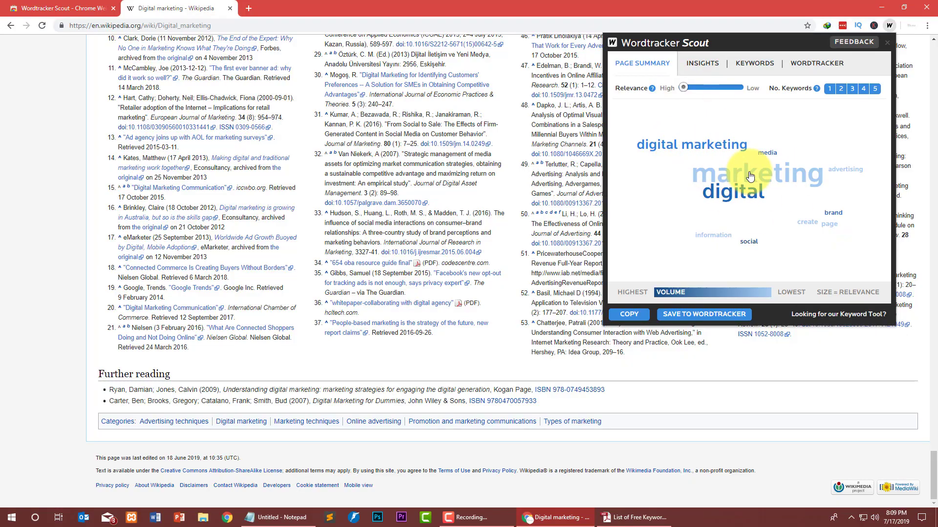
{"action": "scroll", "coordinate": [440, 185], "scroll_direction": "up", "scroll_amount": 20}
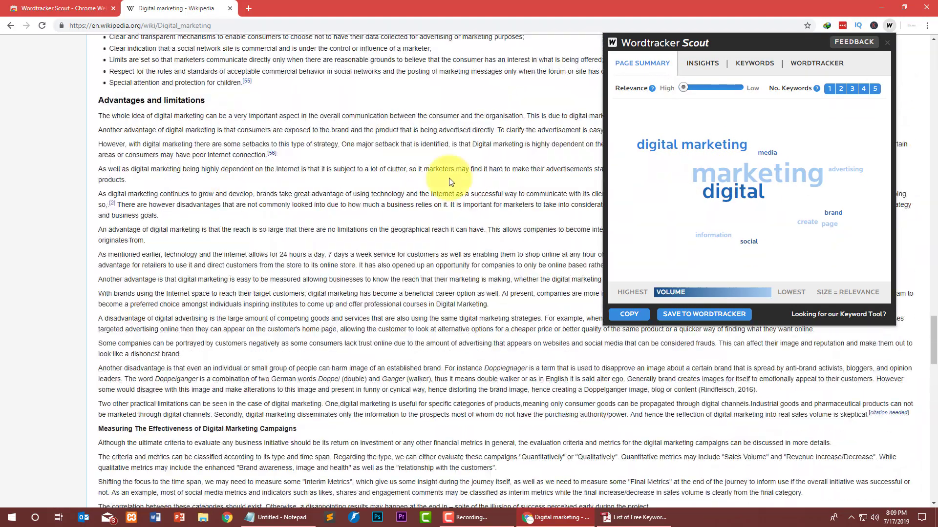
{"action": "scroll", "coordinate": [449, 182], "scroll_direction": "up", "scroll_amount": 8}
{"action": "scroll", "coordinate": [391, 184], "scroll_direction": "up", "scroll_amount": 8}
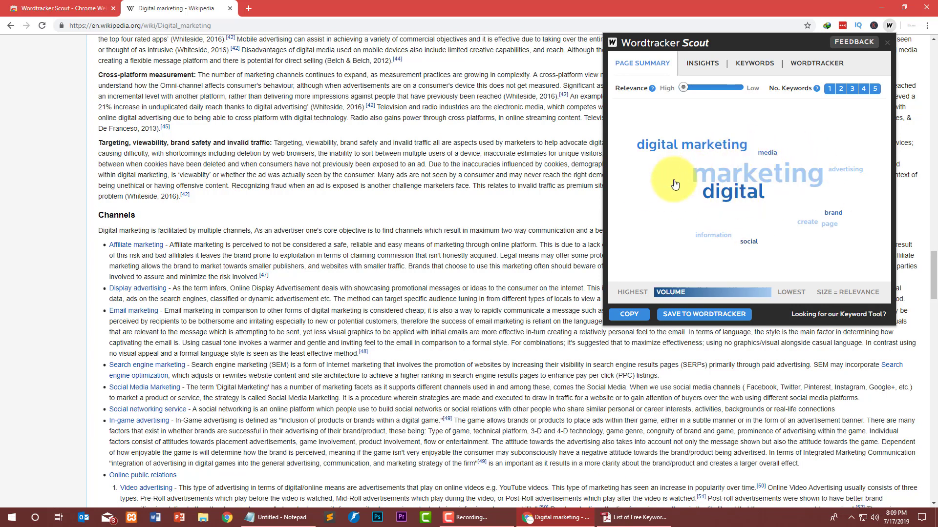
{"action": "left_click_drag", "start_coordinate": [683, 88], "coordinate": [775, 88]}
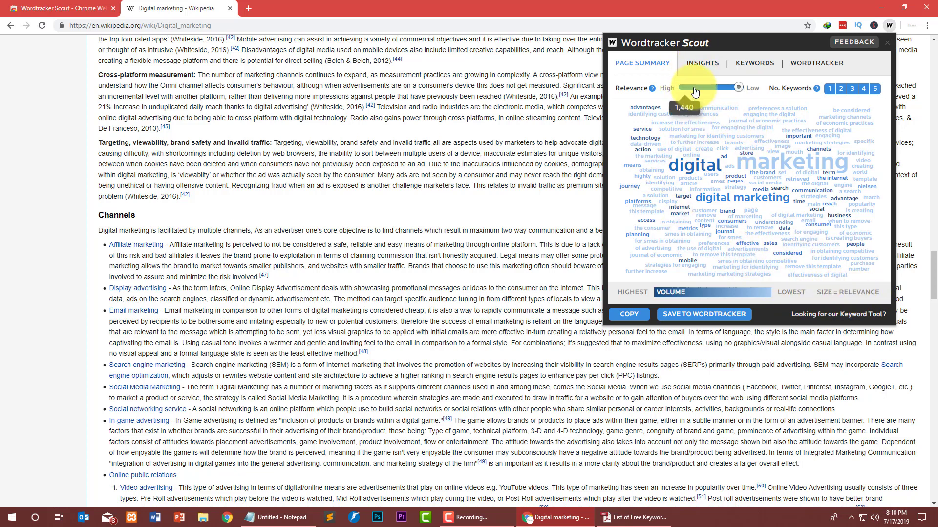
Review the Insights list: marketing 682, digital 473, digital marketing 242.
{"action": "left_click", "coordinate": [702, 66]}
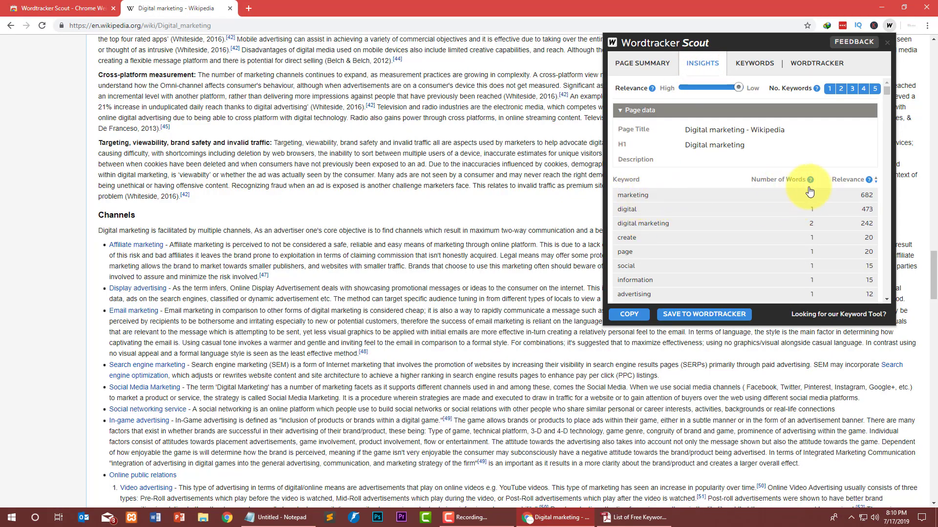
{"action": "scroll", "coordinate": [494, 175], "scroll_direction": "up", "scroll_amount": 20}
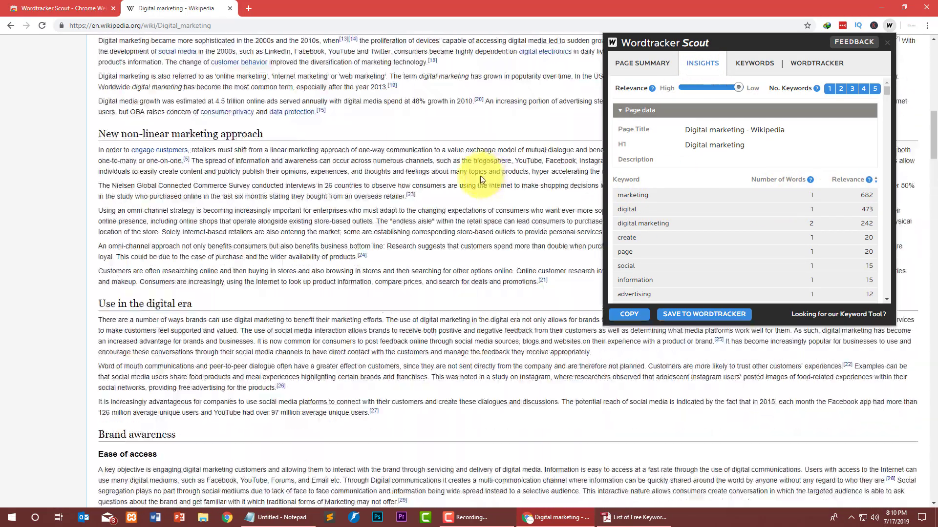
{"action": "scroll", "coordinate": [417, 369], "scroll_direction": "up", "scroll_amount": 5}
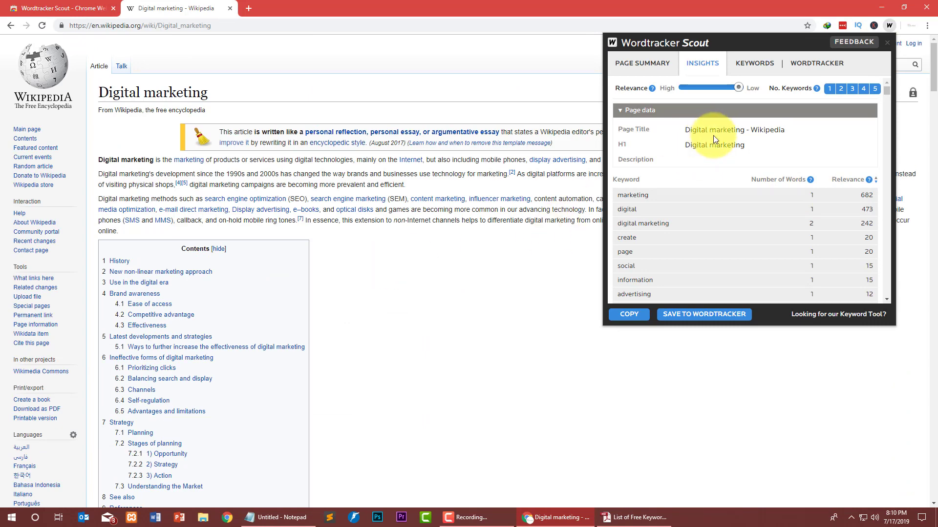
{"action": "scroll", "coordinate": [703, 195], "scroll_direction": "down", "scroll_amount": 1}
{"action": "scroll", "coordinate": [708, 200], "scroll_direction": "down", "scroll_amount": 10}
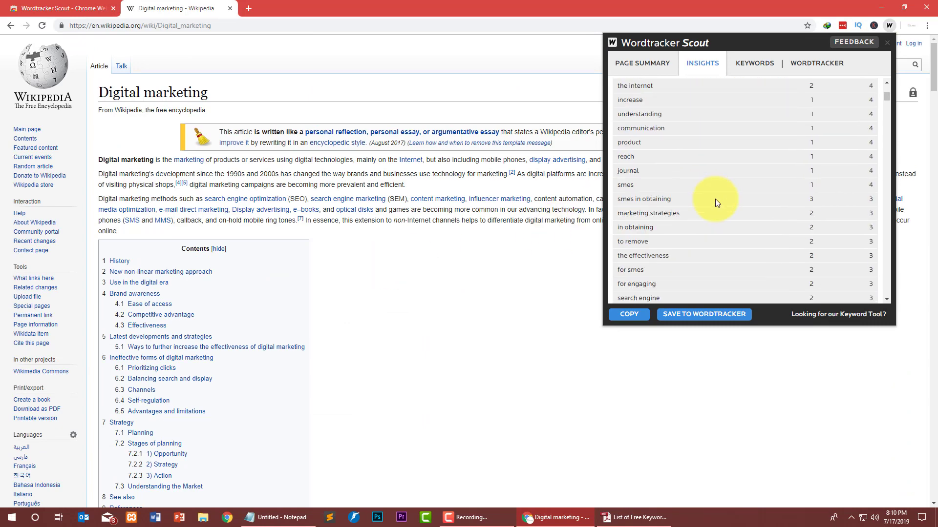
Review keyword volumes and competition, narrow relevance to High, then check the Wordtracker account section.
{"action": "left_click", "coordinate": [762, 68]}
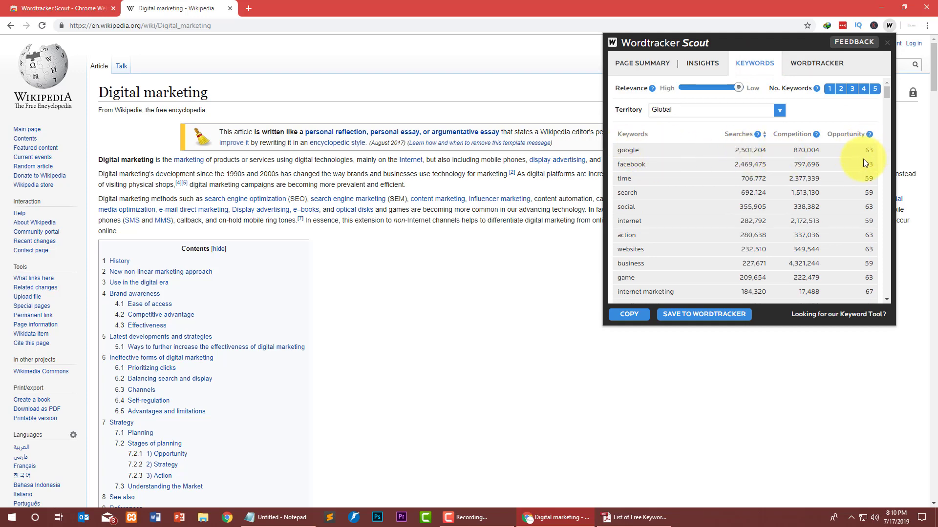
{"action": "scroll", "coordinate": [649, 198], "scroll_direction": "down", "scroll_amount": 15}
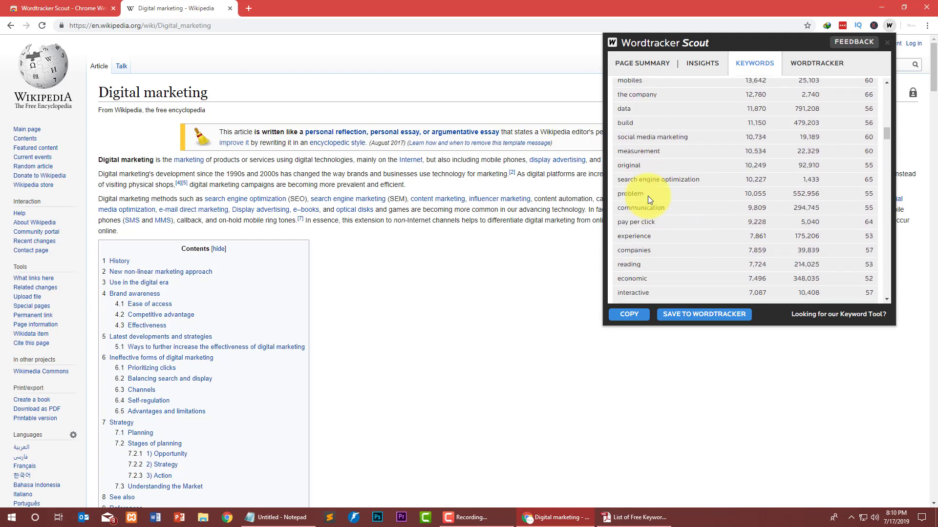
{"action": "scroll", "coordinate": [647, 195], "scroll_direction": "up", "scroll_amount": 15}
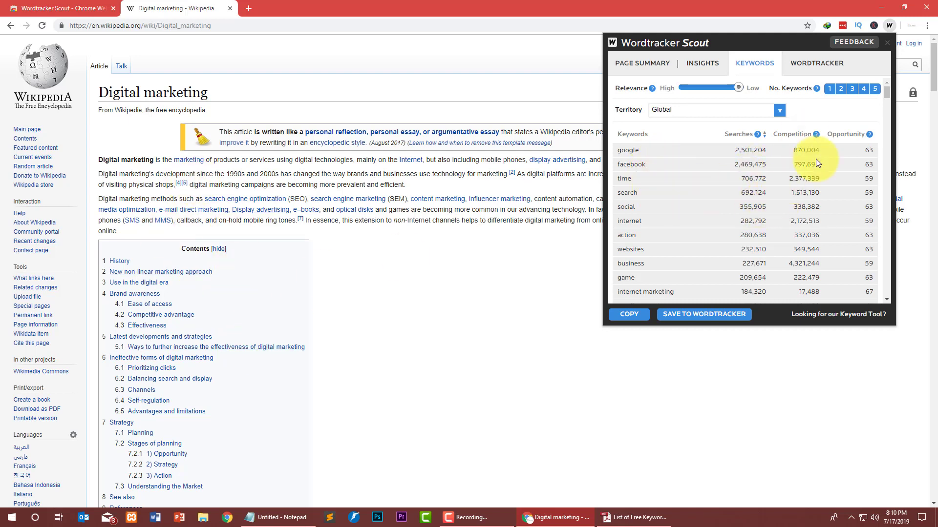
{"action": "left_click_drag", "start_coordinate": [722, 83], "coordinate": [668, 89]}
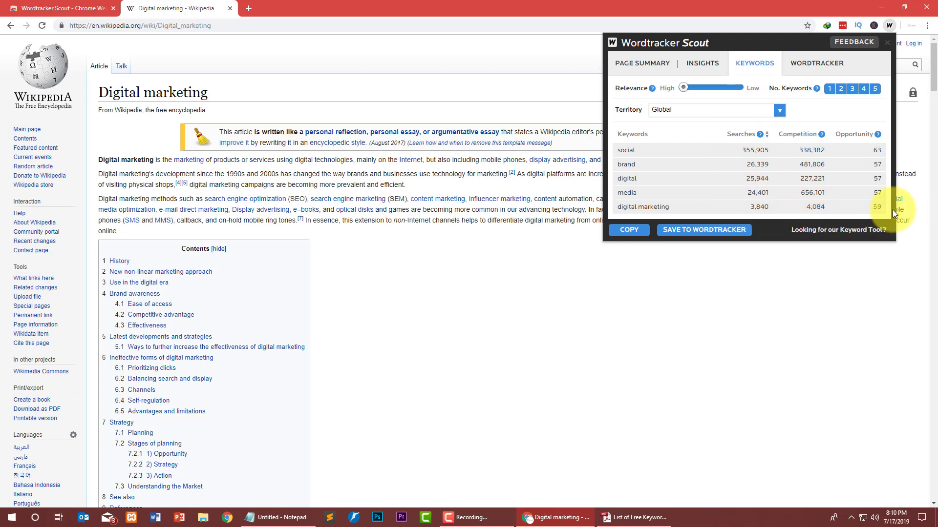
{"action": "left_click", "coordinate": [820, 69]}
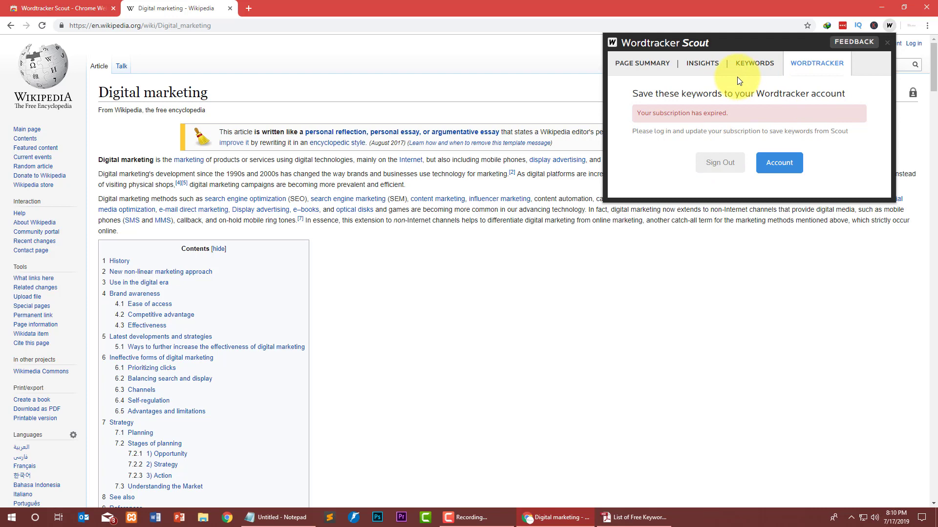
Open the Wordtracker sign-up pricing page and note the risk-free 7-day trial.
{"action": "left_click", "coordinate": [776, 162]}
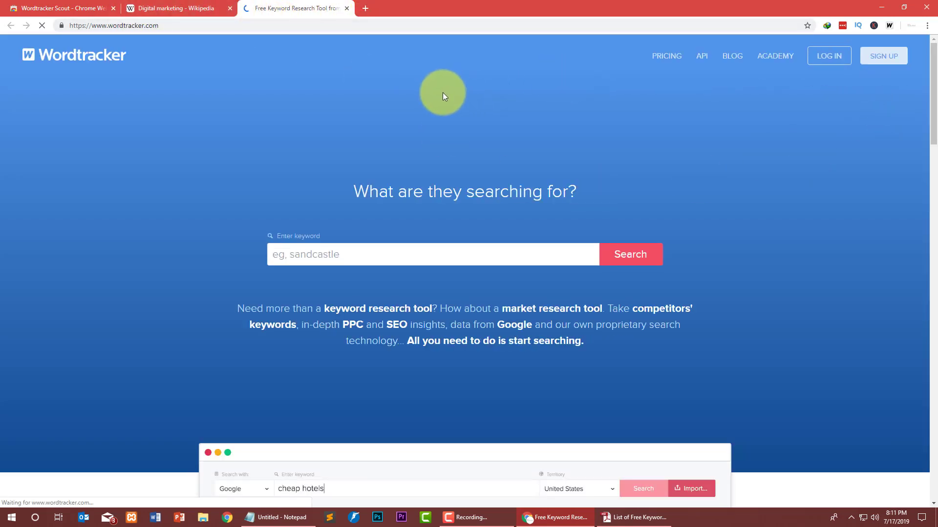
{"action": "key", "text": "super"}
{"action": "left_click", "coordinate": [813, 76]}
{"action": "left_click", "coordinate": [893, 57]}
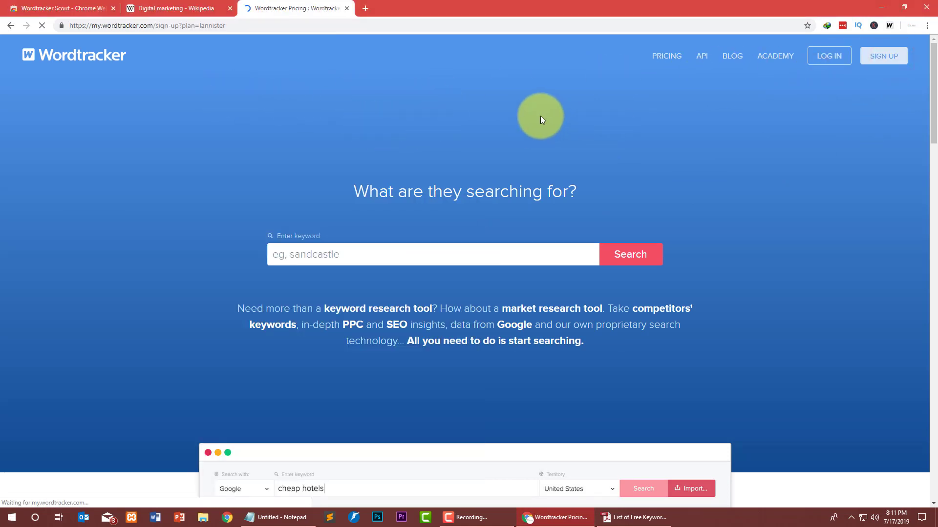
{"action": "scroll", "coordinate": [439, 195], "scroll_direction": "down", "scroll_amount": 1}
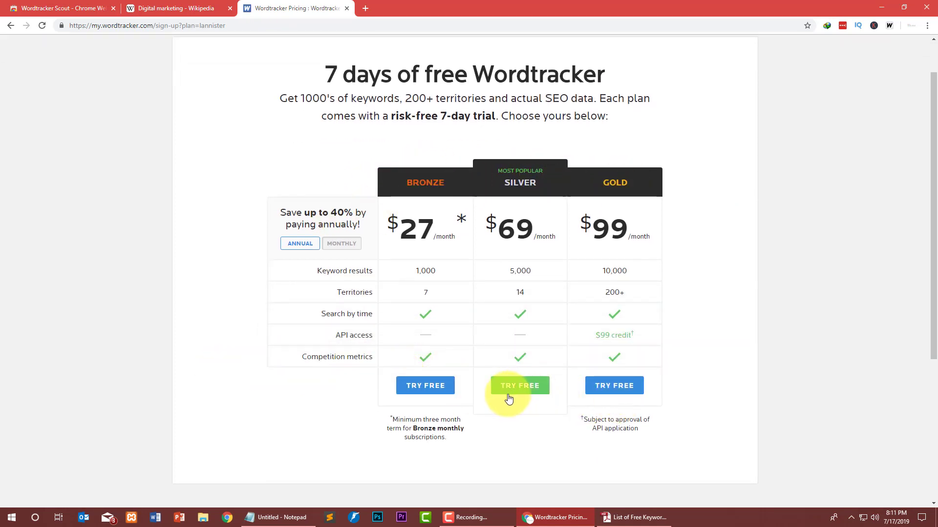
{"action": "scroll", "coordinate": [342, 291], "scroll_direction": "up", "scroll_amount": 1}
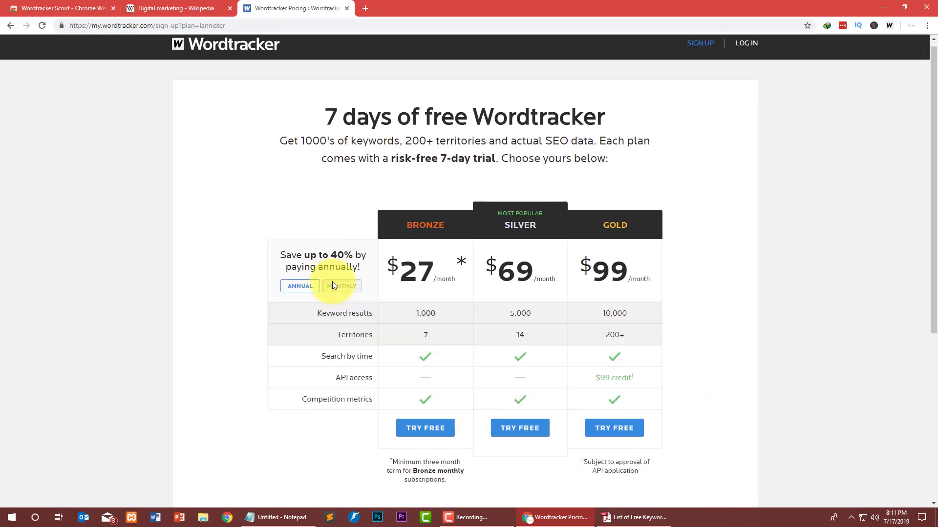
{"action": "left_click_drag", "start_coordinate": [389, 158], "coordinate": [499, 157]}
Close the pricing tab, reopen Wordtracker Scout, and go to the Scraper extension's store page.
{"action": "key", "text": "ctrl+w"}
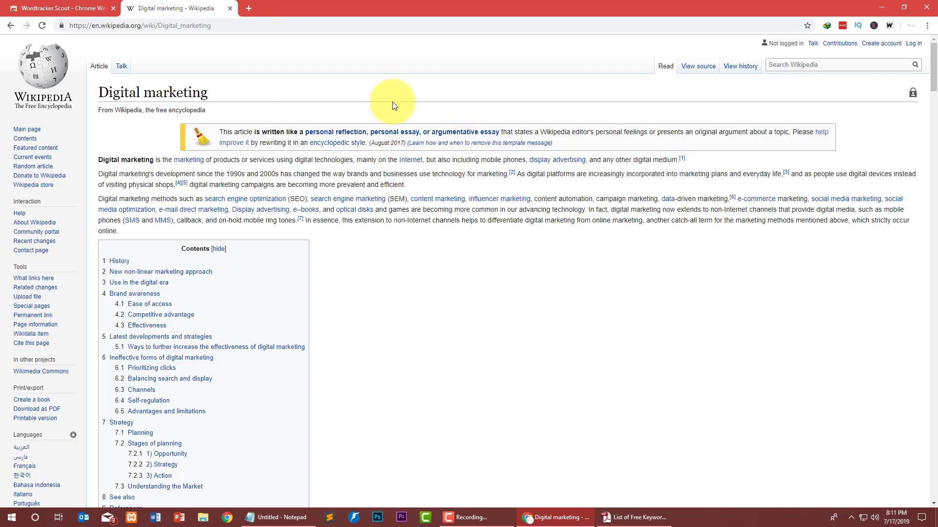
{"action": "left_click", "coordinate": [889, 25]}
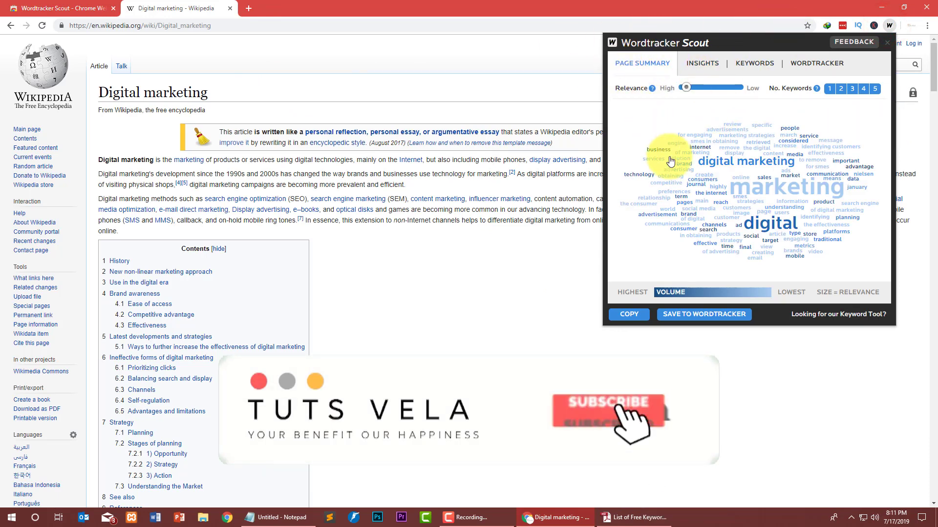
{"action": "left_click", "coordinate": [408, 243]}
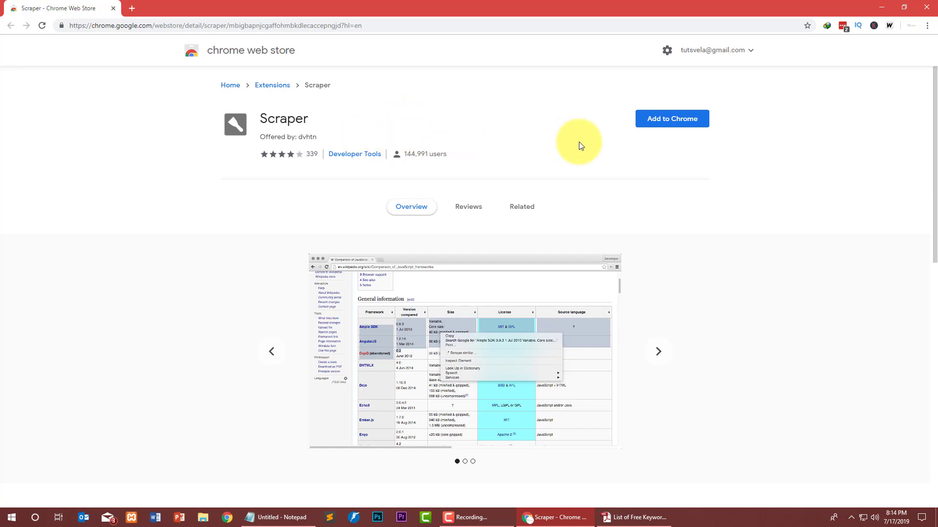
Add the Scraper extension to Chrome, then search Google in a new tab for 'list of asia country'.
{"action": "left_click", "coordinate": [663, 119]}
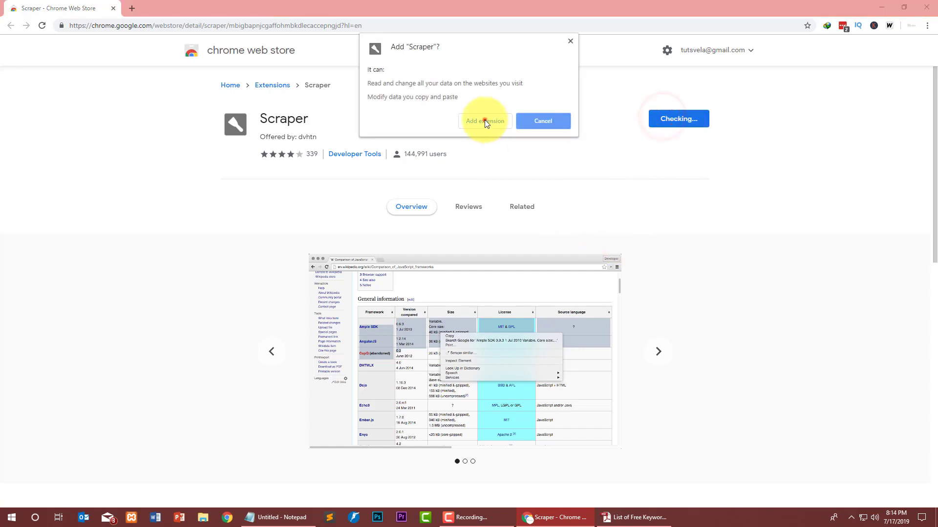
{"action": "left_click", "coordinate": [484, 119]}
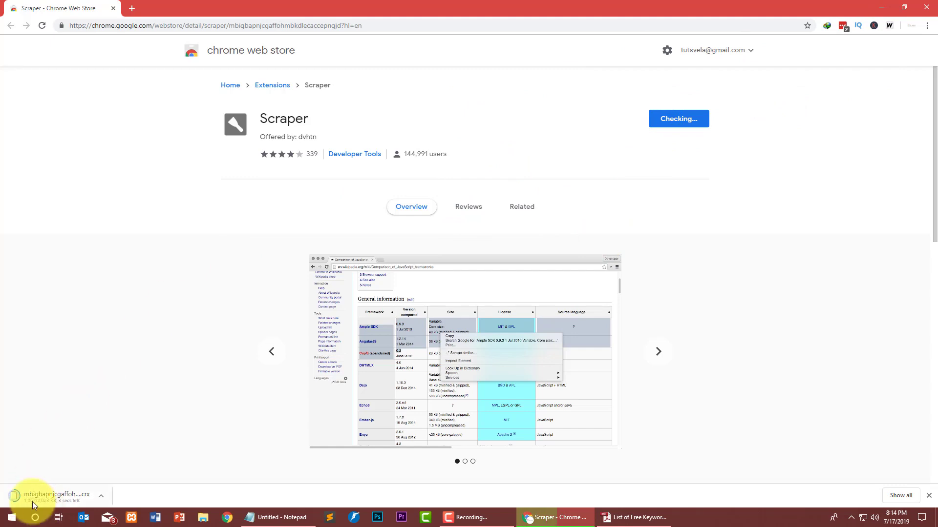
{"action": "left_click", "coordinate": [130, 9]}
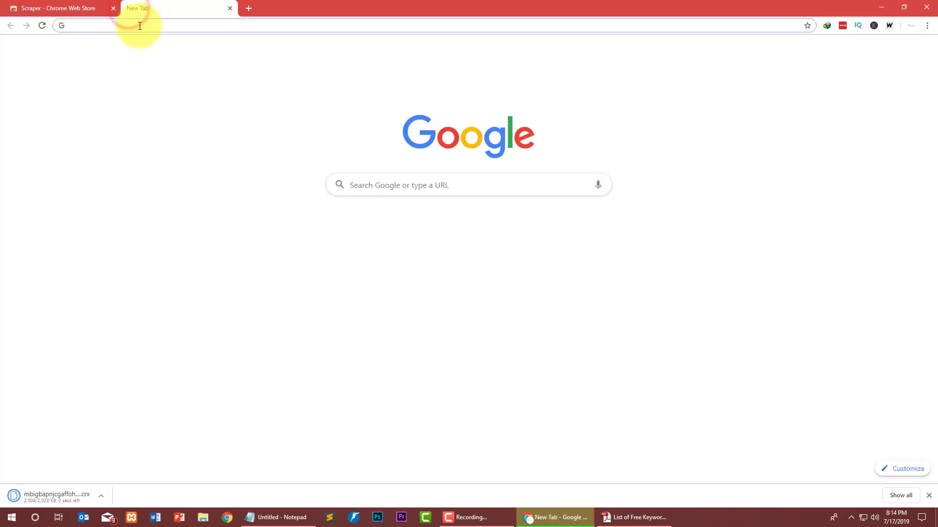
{"action": "type", "text": "list of"}
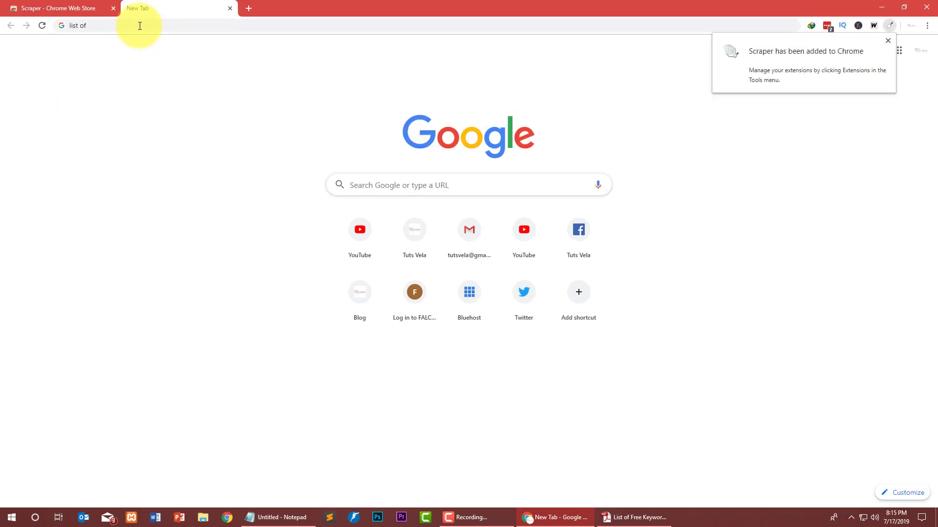
{"action": "left_click", "coordinate": [279, 22]}
{"action": "type", "text": "a"}
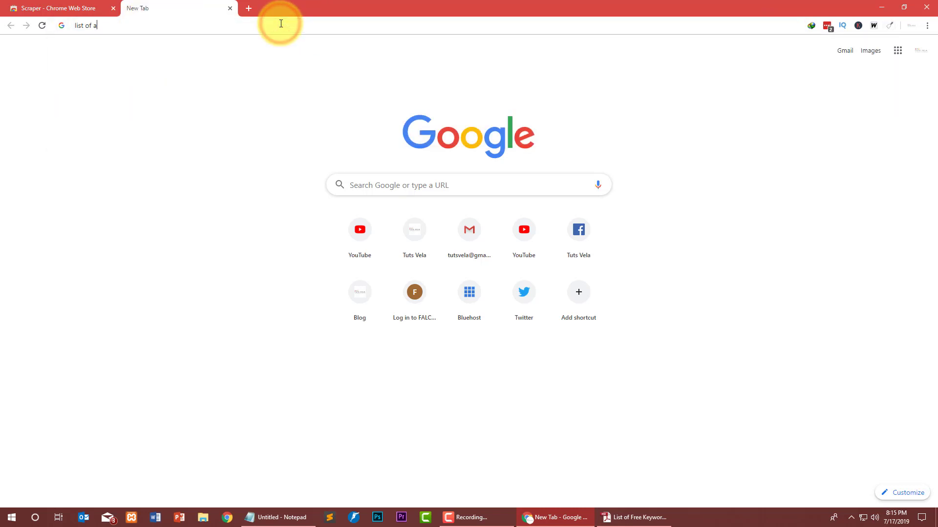
{"action": "type", "text": "sia country"}
{"action": "key", "text": "Return"}
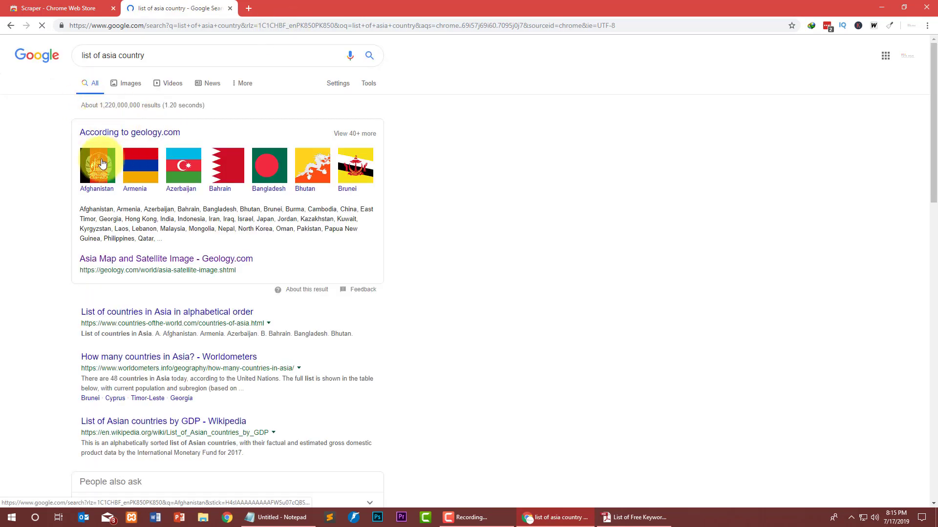
{"action": "scroll", "coordinate": [4, 151], "scroll_direction": "down", "scroll_amount": 2}
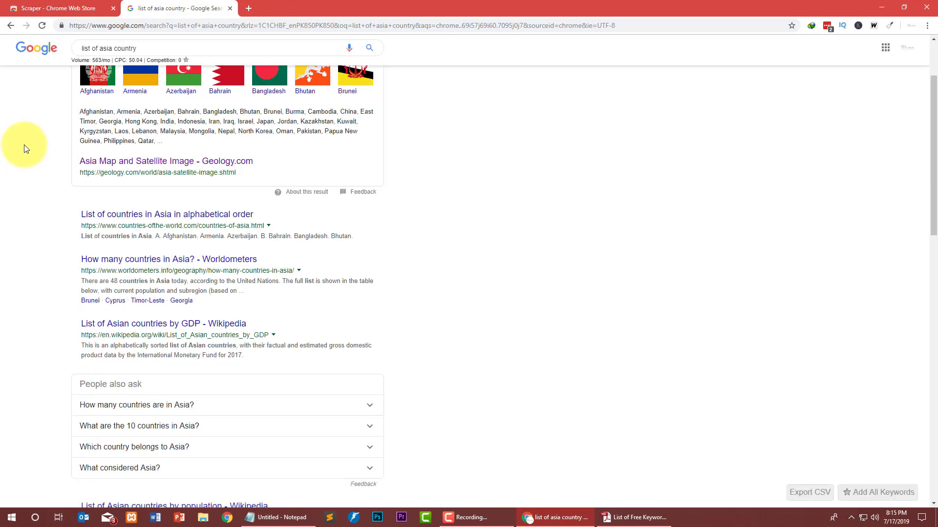
{"action": "scroll", "coordinate": [23, 144], "scroll_direction": "down", "scroll_amount": 4}
Open the 'List of Asian countries by GDP' Wikipedia article and select the table rows from Total down.
{"action": "left_click", "coordinate": [187, 139]}
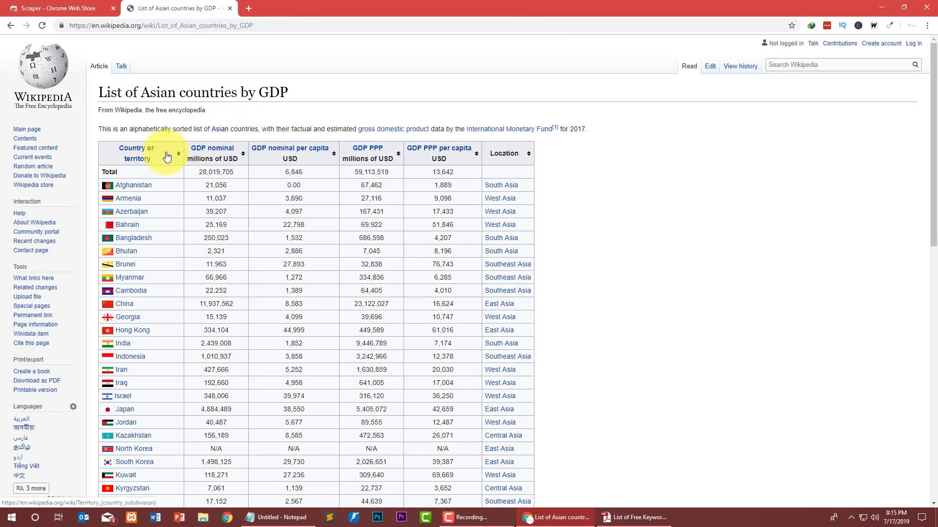
{"action": "scroll", "coordinate": [139, 179], "scroll_direction": "down", "scroll_amount": 10}
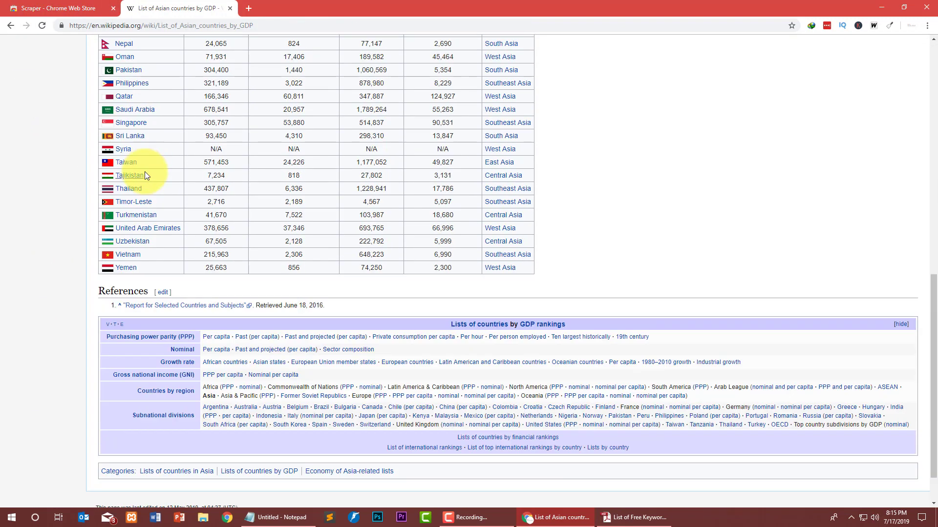
{"action": "scroll", "coordinate": [144, 177], "scroll_direction": "up", "scroll_amount": 9}
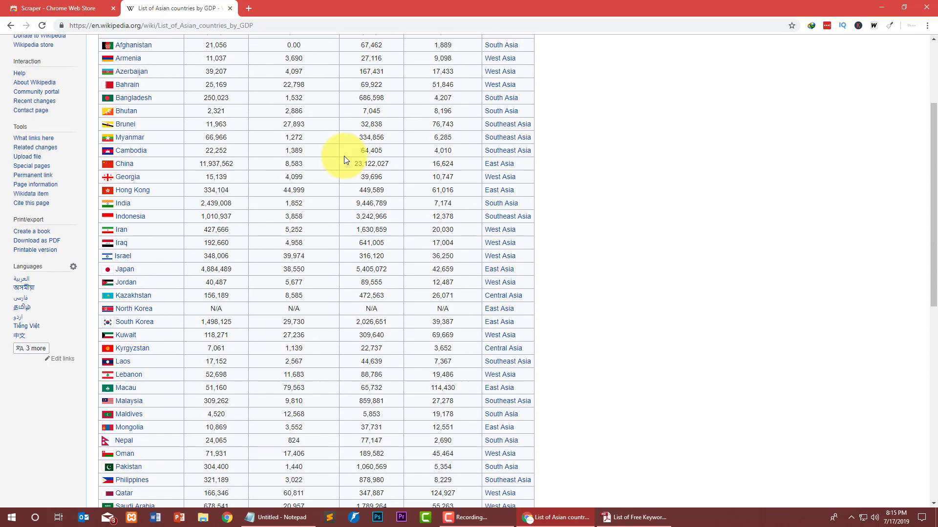
{"action": "scroll", "coordinate": [344, 159], "scroll_direction": "up", "scroll_amount": 3}
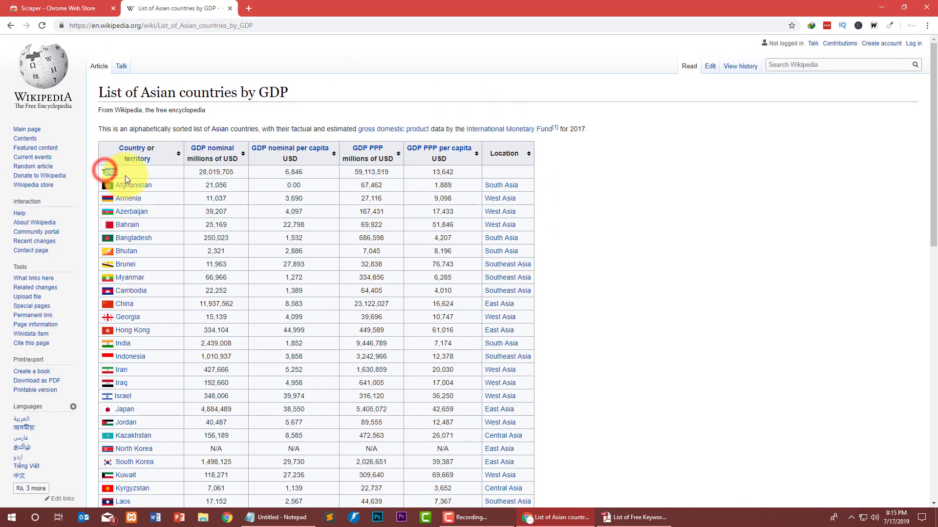
{"action": "scroll", "coordinate": [132, 234], "scroll_direction": "down", "scroll_amount": 3}
{"action": "scroll", "coordinate": [132, 233], "scroll_direction": "down", "scroll_amount": 8}
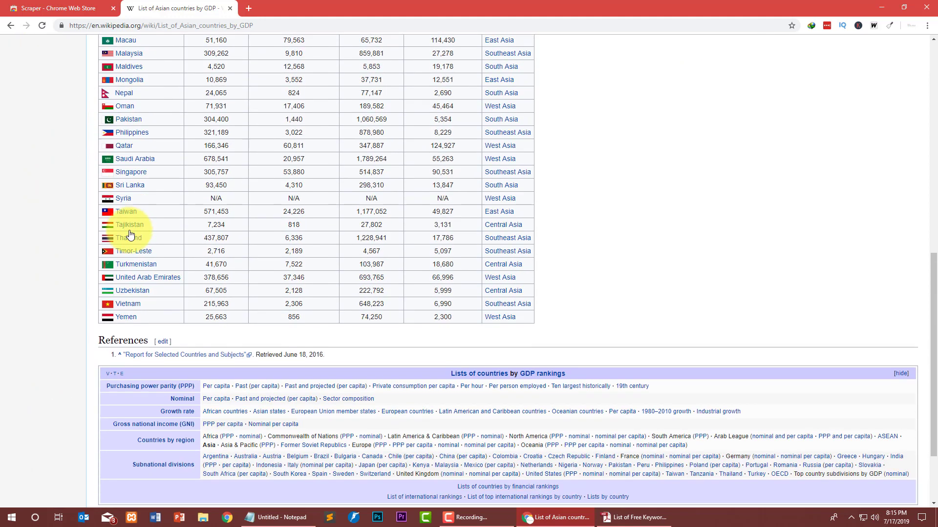
{"action": "scroll", "coordinate": [130, 230], "scroll_direction": "up", "scroll_amount": 11}
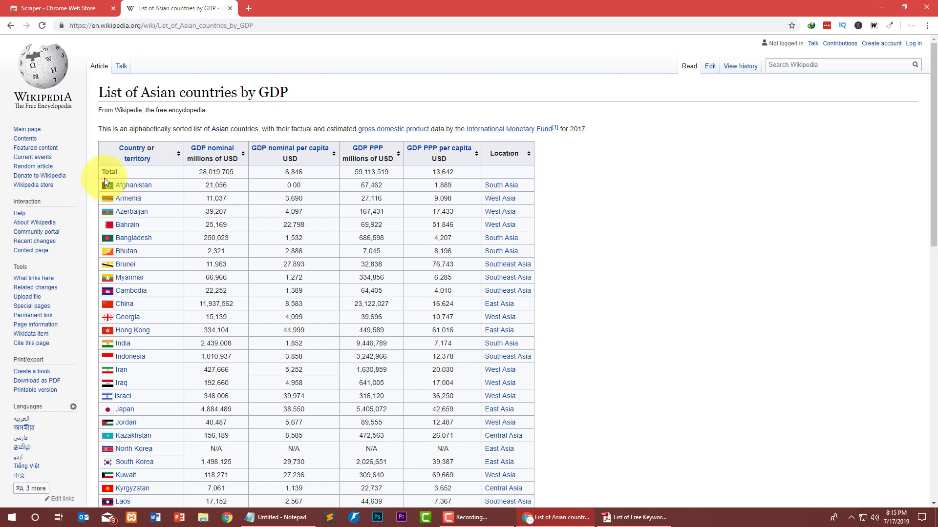
{"action": "left_click_drag", "start_coordinate": [113, 178], "coordinate": [159, 253]}
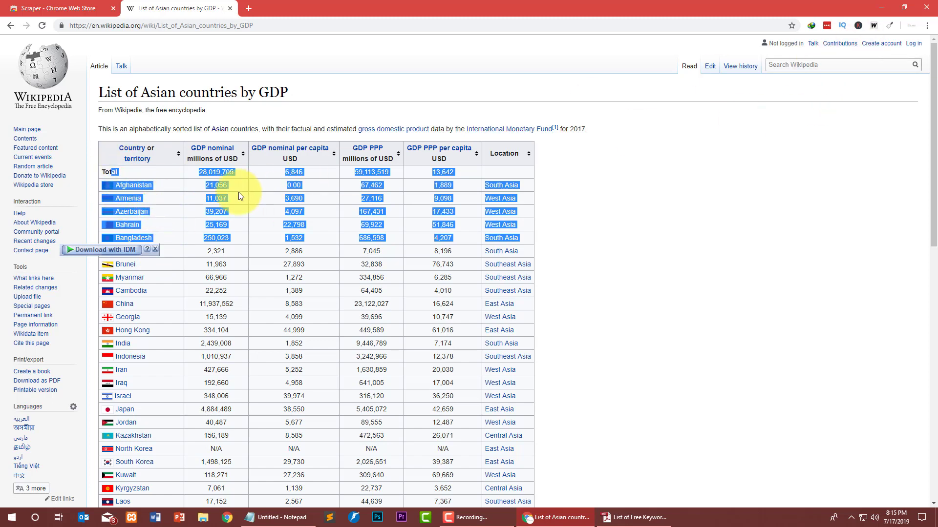
Send the selected GDP table rows to Scraper with Scrape similar.
{"action": "right_click", "coordinate": [150, 185]}
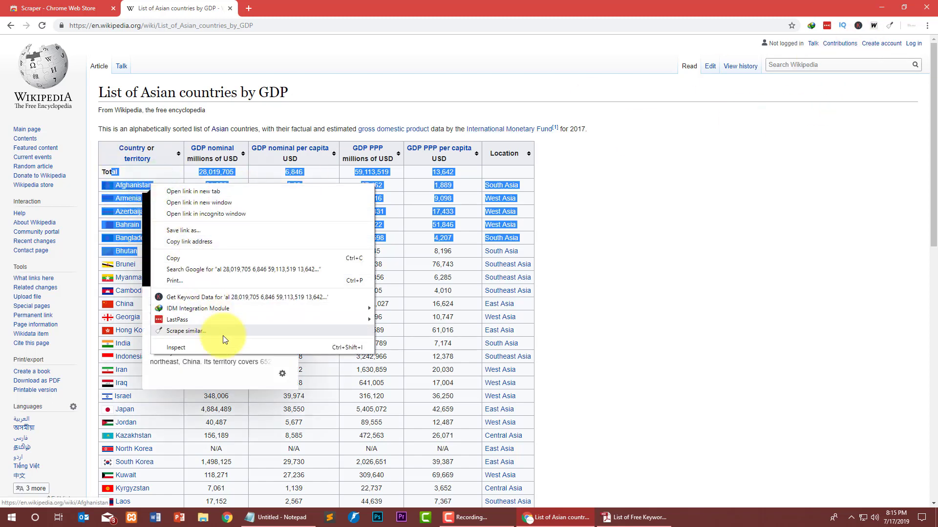
{"action": "left_click", "coordinate": [261, 332]}
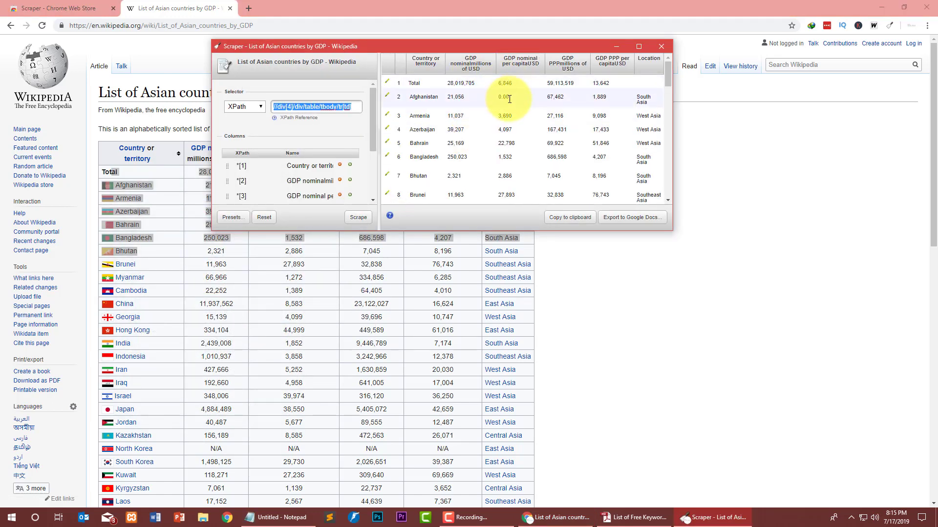
{"action": "left_click_drag", "start_coordinate": [669, 73], "coordinate": [668, 203]}
{"action": "scroll", "coordinate": [268, 353], "scroll_direction": "down", "scroll_amount": 9}
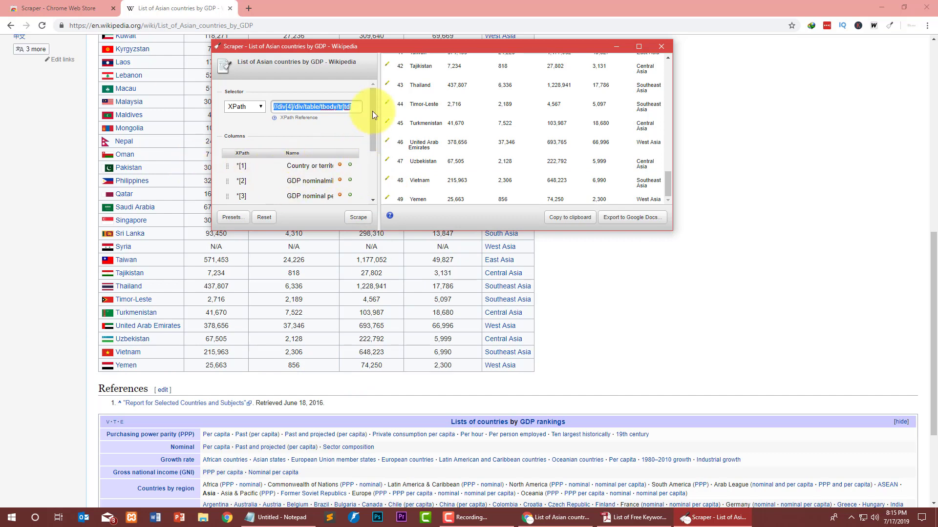
{"action": "left_click_drag", "start_coordinate": [374, 104], "coordinate": [368, 135]}
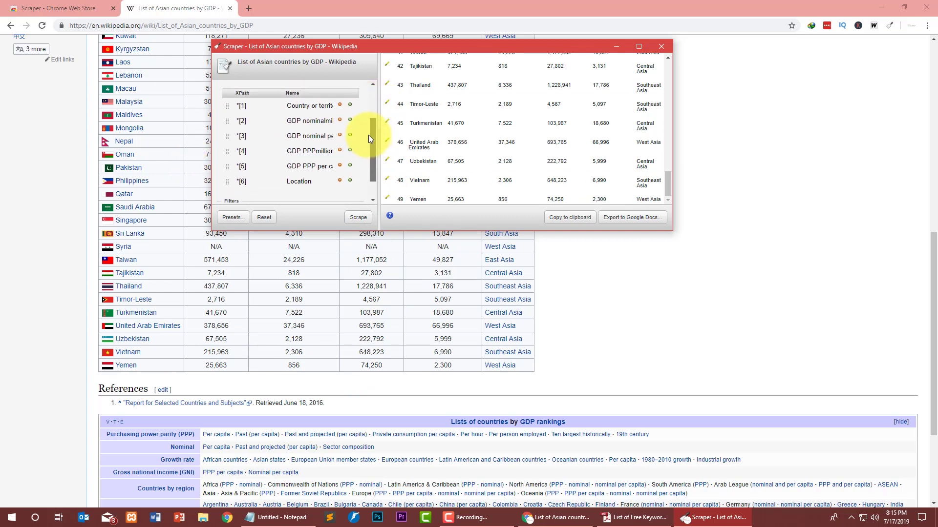
Delete columns *[2]–*[6], keeping only Country or territory, and rerun the scrape.
{"action": "left_click", "coordinate": [339, 121]}
{"action": "left_click", "coordinate": [338, 121]}
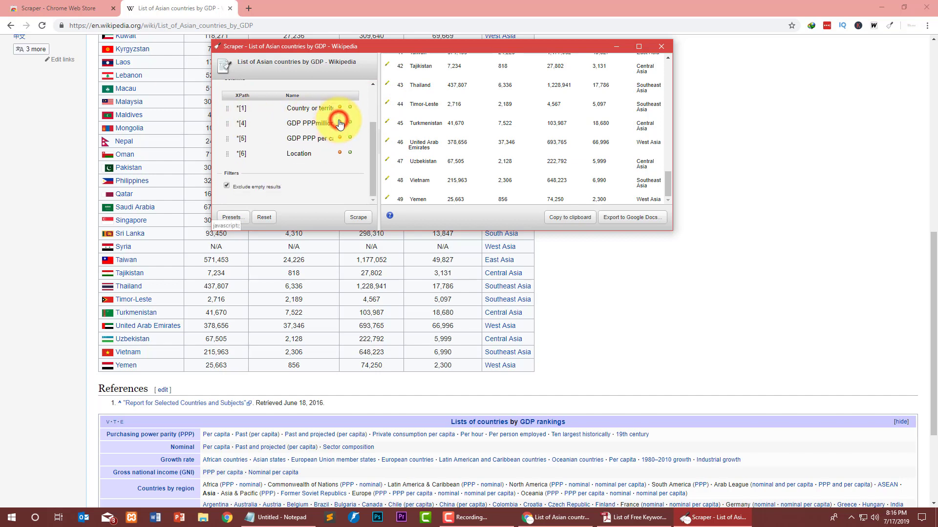
{"action": "left_click", "coordinate": [339, 121]}
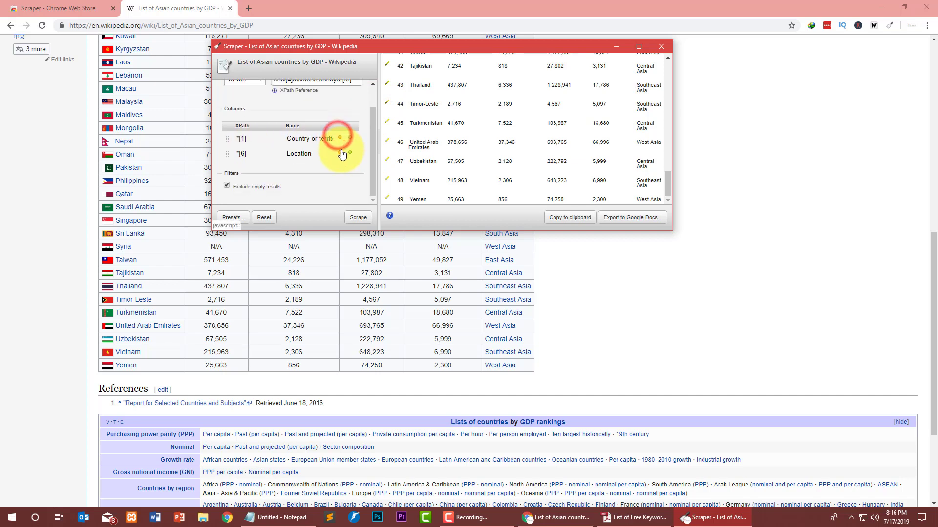
{"action": "left_click", "coordinate": [340, 138]}
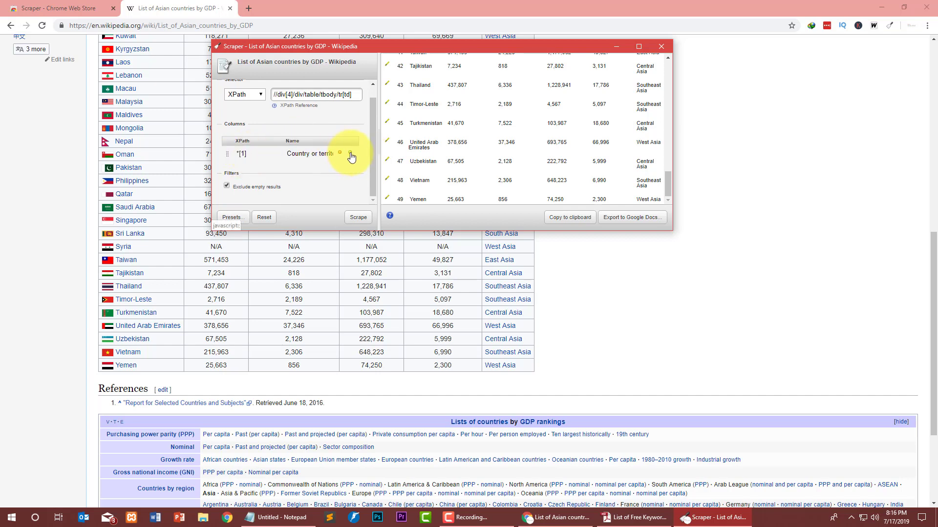
{"action": "left_click", "coordinate": [356, 220]}
Keep the XPath selector type and rescrape the country list.
{"action": "scroll", "coordinate": [465, 127], "scroll_direction": "up", "scroll_amount": 15}
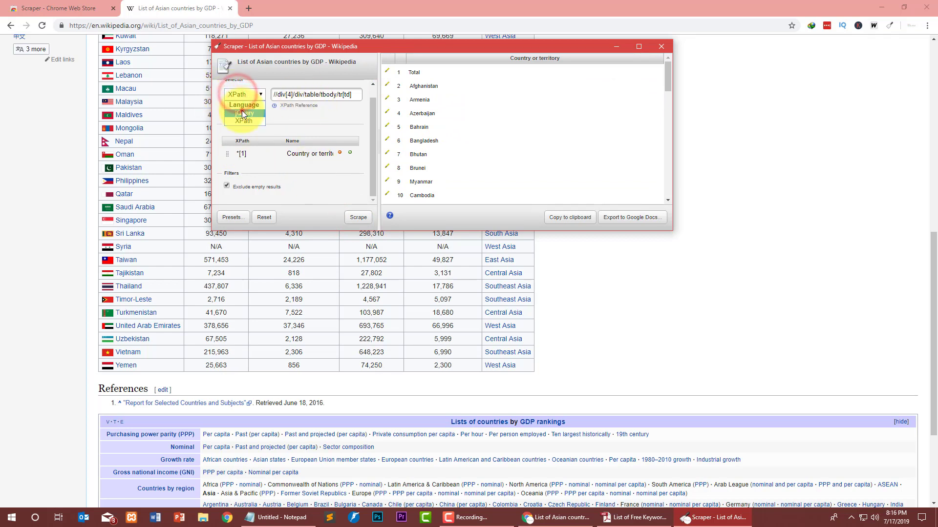
{"action": "left_click", "coordinate": [351, 215]}
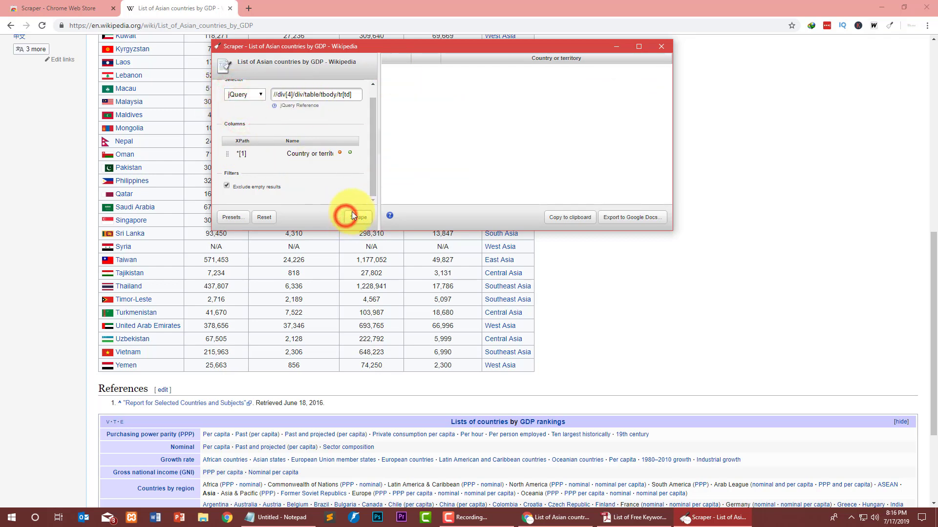
{"action": "left_click", "coordinate": [251, 121]}
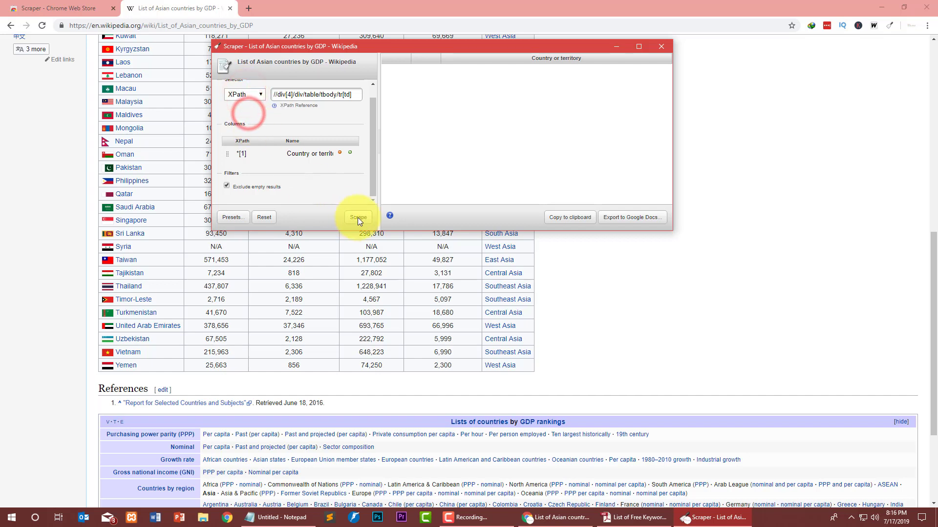
{"action": "left_click", "coordinate": [357, 218]}
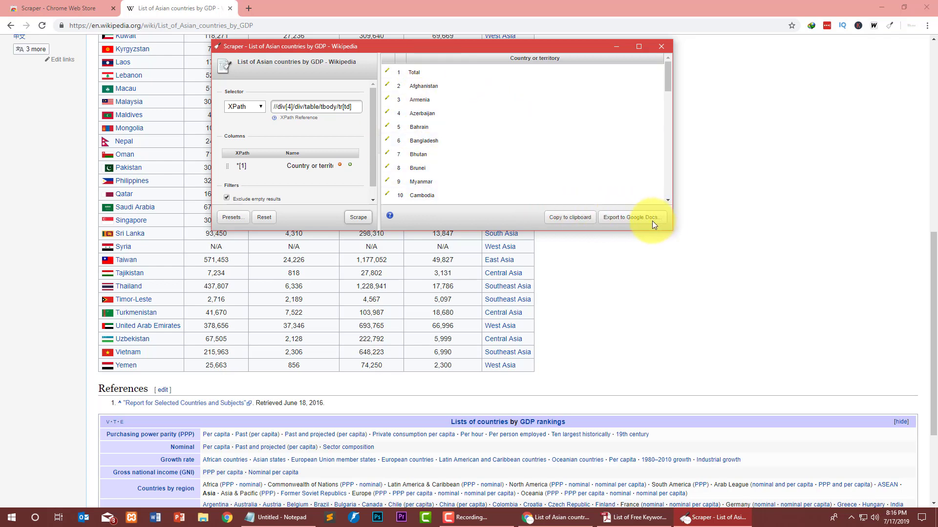
Copy the scraped country list and paste it into a new Notepad document.
{"action": "left_click", "coordinate": [580, 220]}
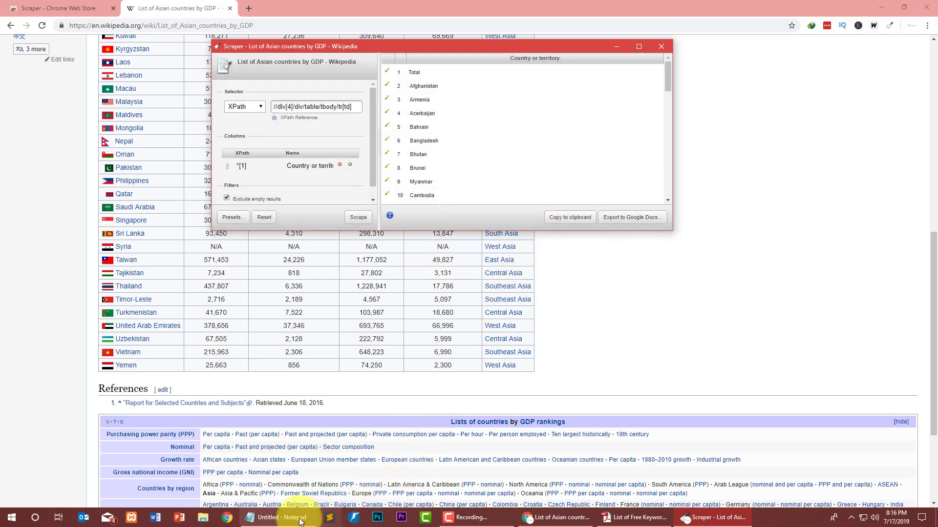
{"action": "right_click", "coordinate": [274, 517]}
{"action": "left_click", "coordinate": [285, 463]}
{"action": "right_click", "coordinate": [401, 157]}
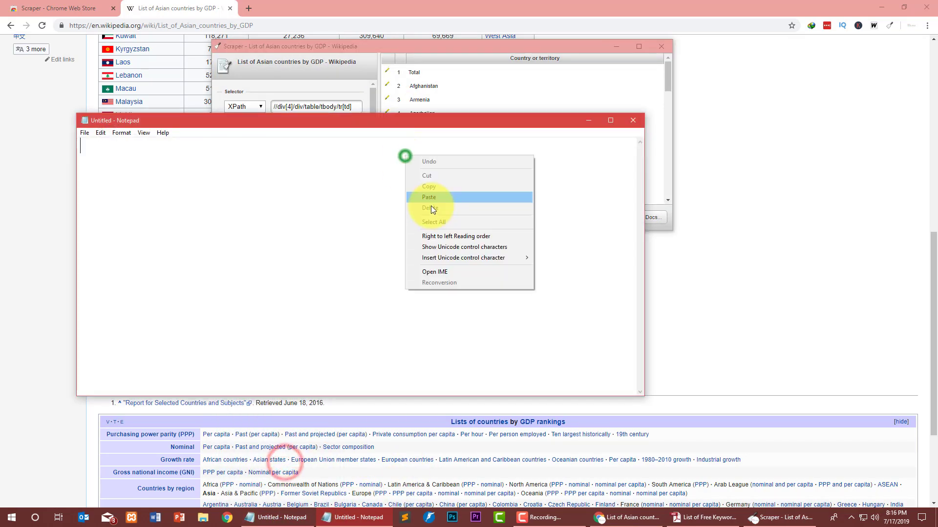
{"action": "left_click", "coordinate": [435, 198]}
{"action": "scroll", "coordinate": [125, 230], "scroll_direction": "up", "scroll_amount": 10}
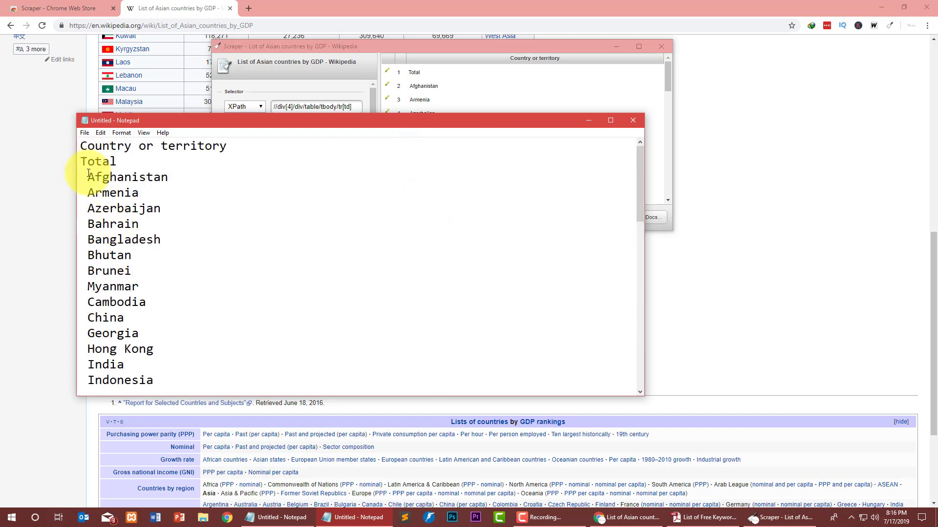
{"action": "left_click_drag", "start_coordinate": [86, 177], "coordinate": [220, 335]}
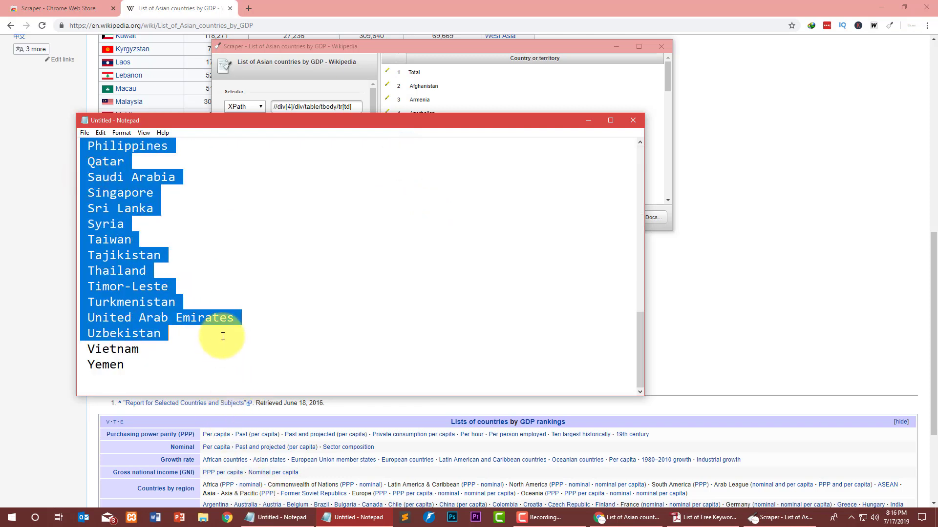
{"action": "left_click", "coordinate": [574, 323]}
Close Notepad without saving, then close Scraper and the Wikipedia tab.
{"action": "left_click", "coordinate": [633, 121]}
{"action": "left_click", "coordinate": [476, 259]}
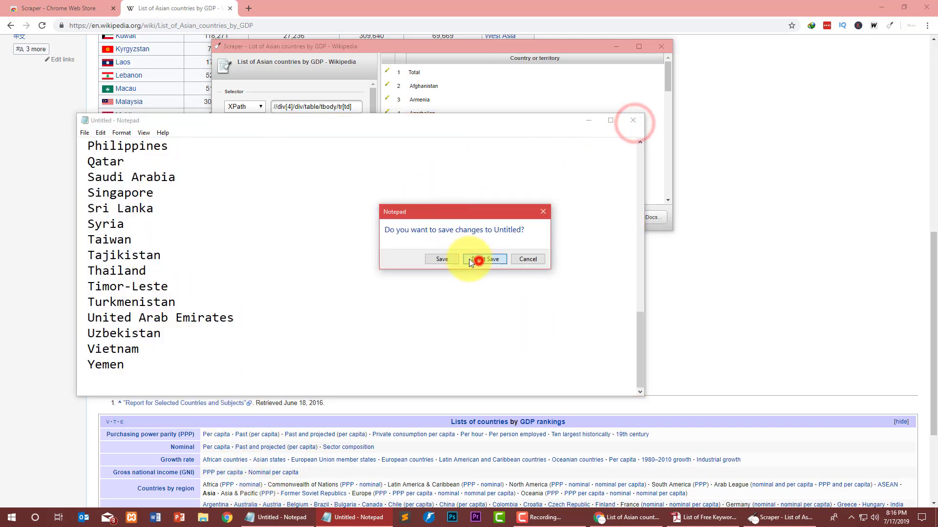
{"action": "scroll", "coordinate": [154, 306], "scroll_direction": "down", "scroll_amount": 3}
{"action": "left_click", "coordinate": [662, 48]}
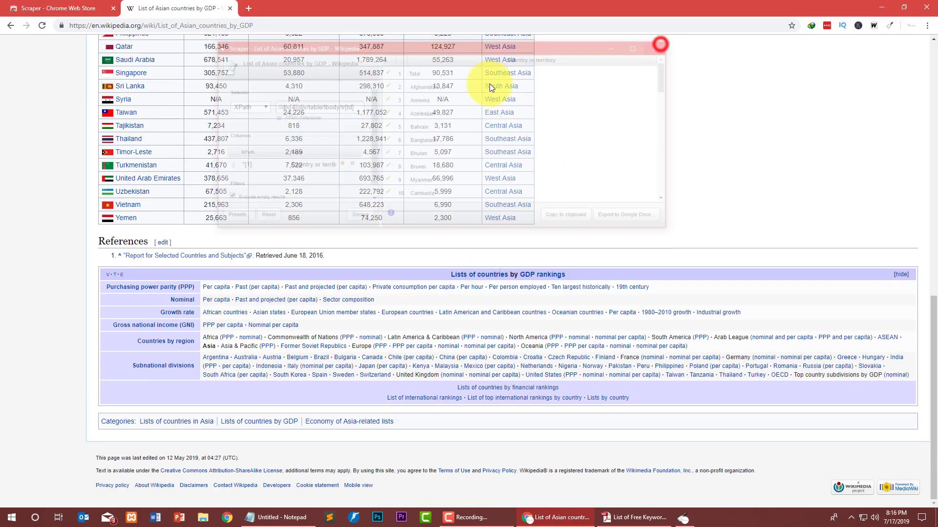
{"action": "left_click", "coordinate": [226, 10]}
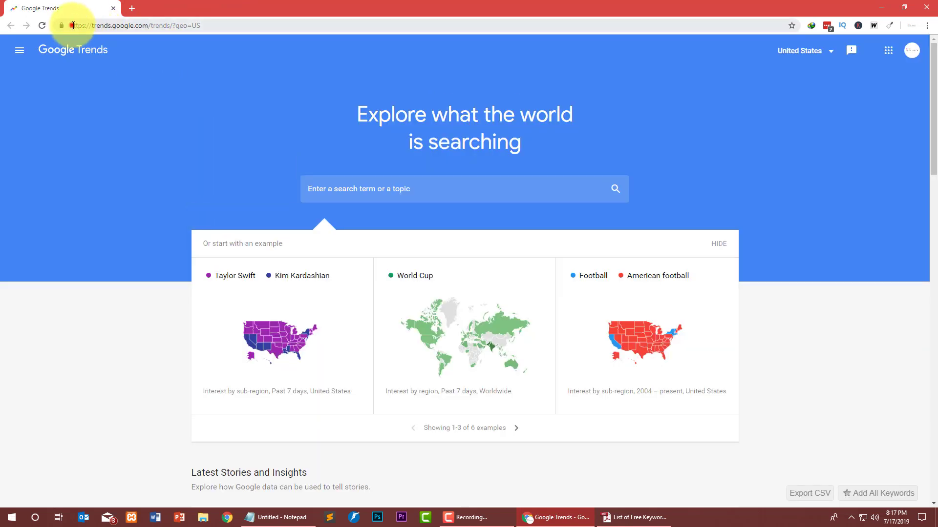
Enter 'Digital marketing' in the Google Trends search box, leaving the country unchanged.
{"action": "left_click", "coordinate": [72, 26]}
{"action": "left_click", "coordinate": [203, 116]}
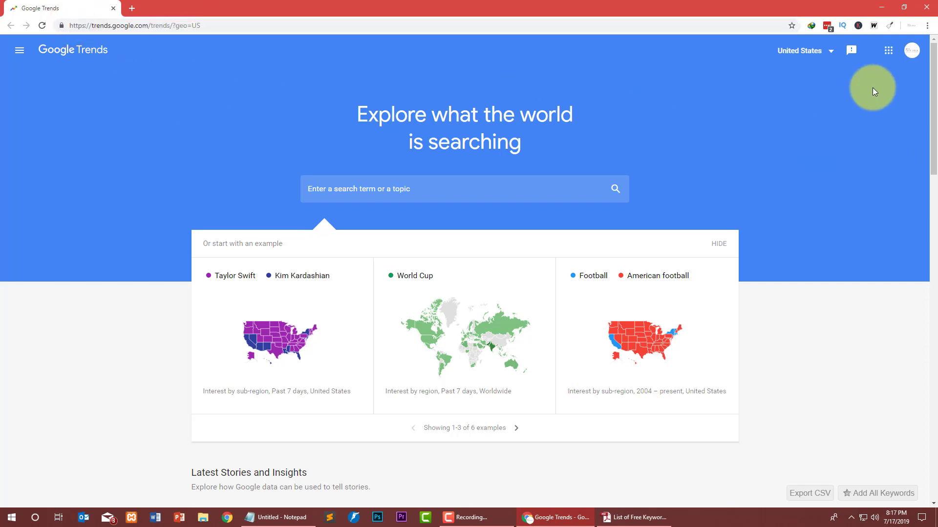
{"action": "left_click", "coordinate": [821, 49]}
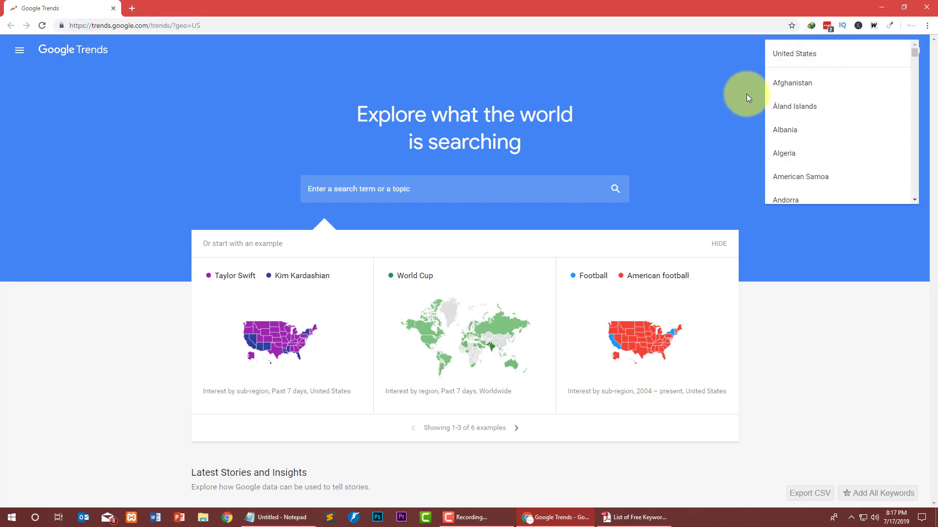
{"action": "scroll", "coordinate": [778, 71], "scroll_direction": "down", "scroll_amount": 1}
{"action": "left_click", "coordinate": [620, 117]}
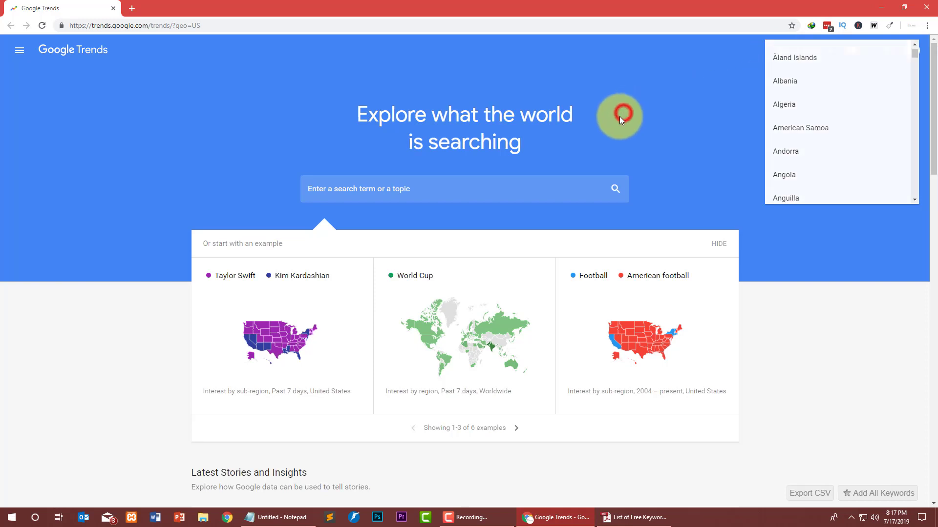
{"action": "left_click", "coordinate": [411, 190]}
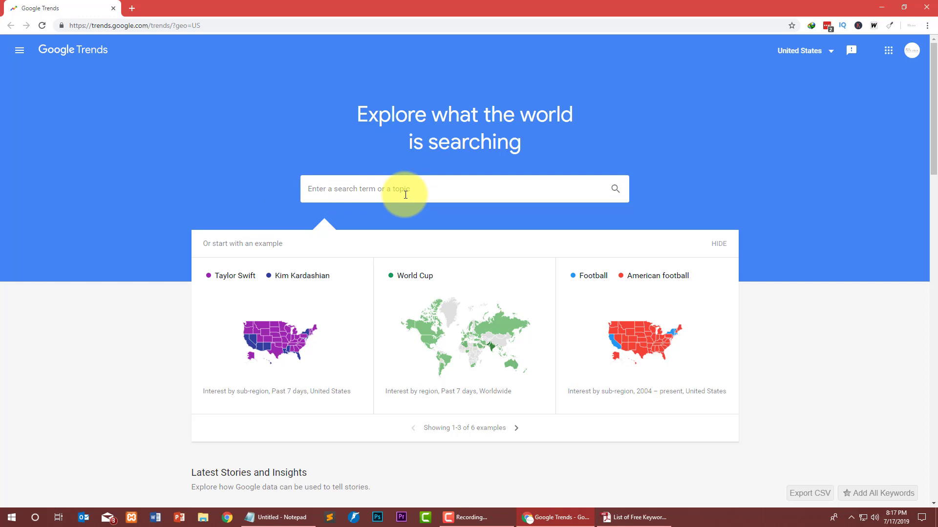
{"action": "type", "text": "Digital marketin"}
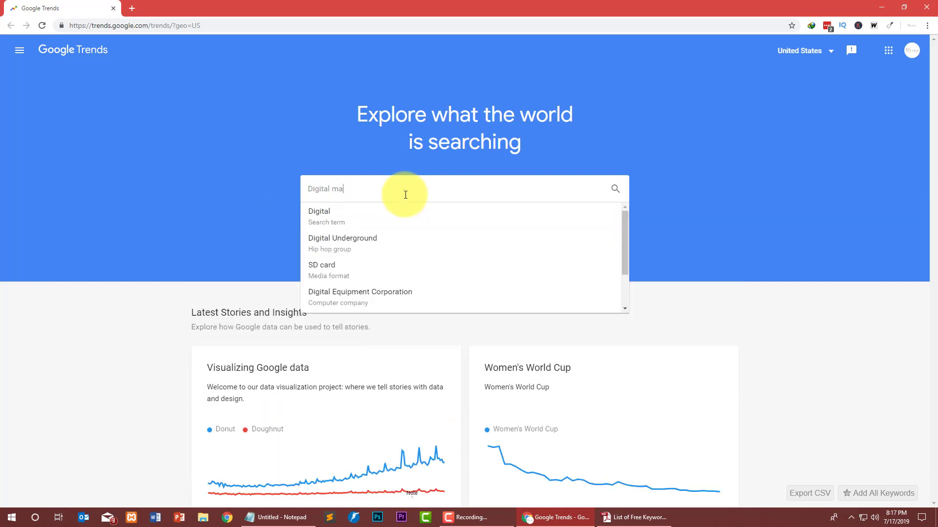
{"action": "type", "text": "g"}
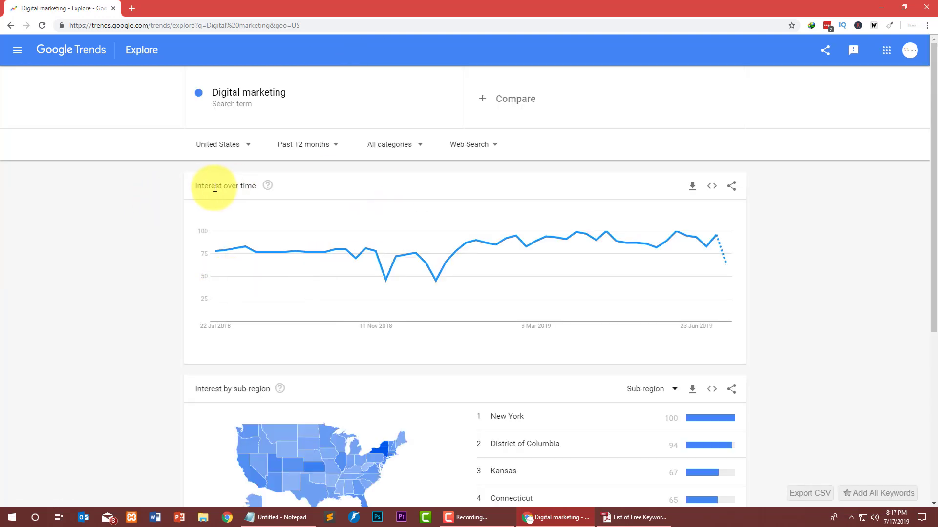
Switch the Digital marketing results to Worldwide and review region, topic and query breakdowns.
{"action": "left_click_drag", "start_coordinate": [189, 184], "coordinate": [244, 184]}
{"action": "left_click", "coordinate": [167, 184]}
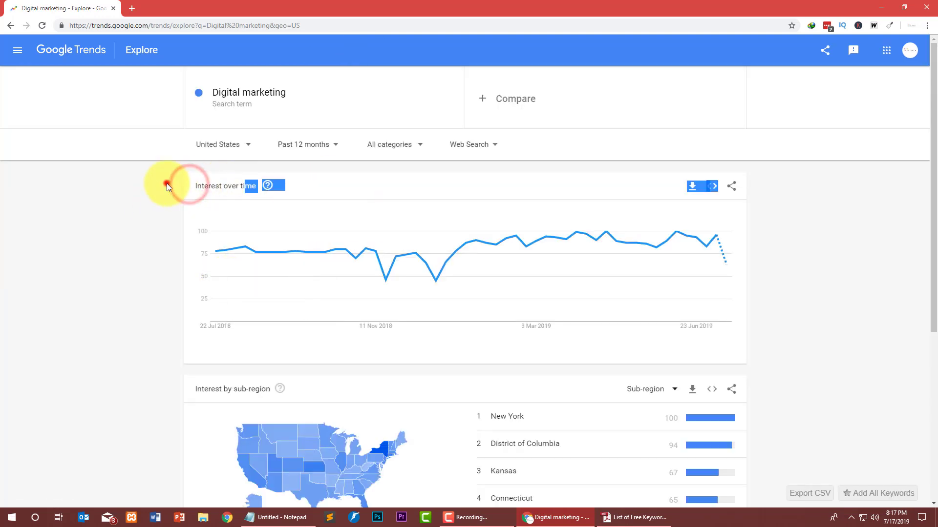
{"action": "left_click", "coordinate": [220, 151]}
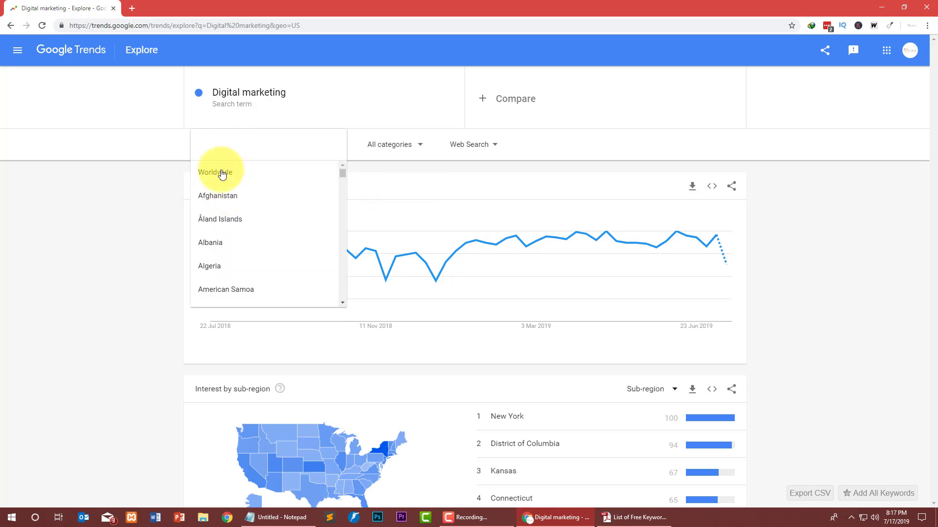
{"action": "left_click", "coordinate": [221, 173]}
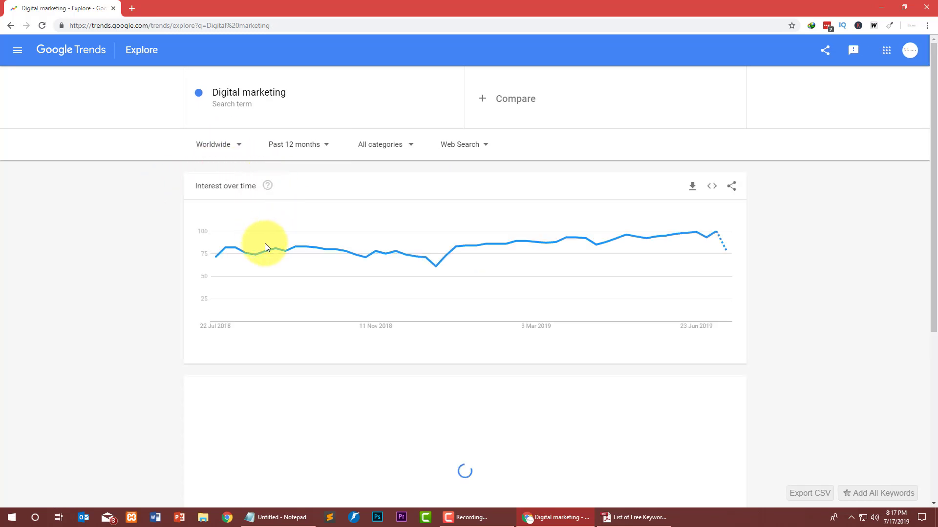
{"action": "scroll", "coordinate": [125, 240], "scroll_direction": "down", "scroll_amount": 3}
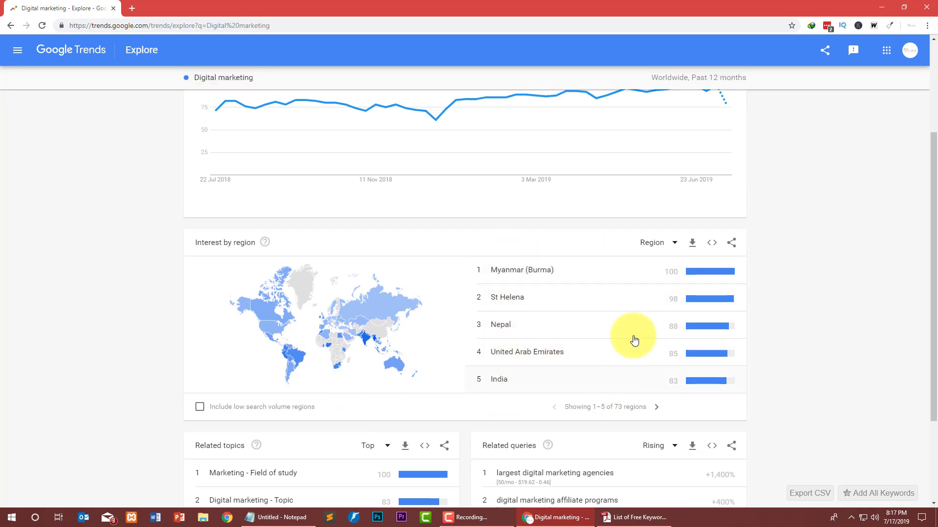
{"action": "scroll", "coordinate": [317, 290], "scroll_direction": "down", "scroll_amount": 3}
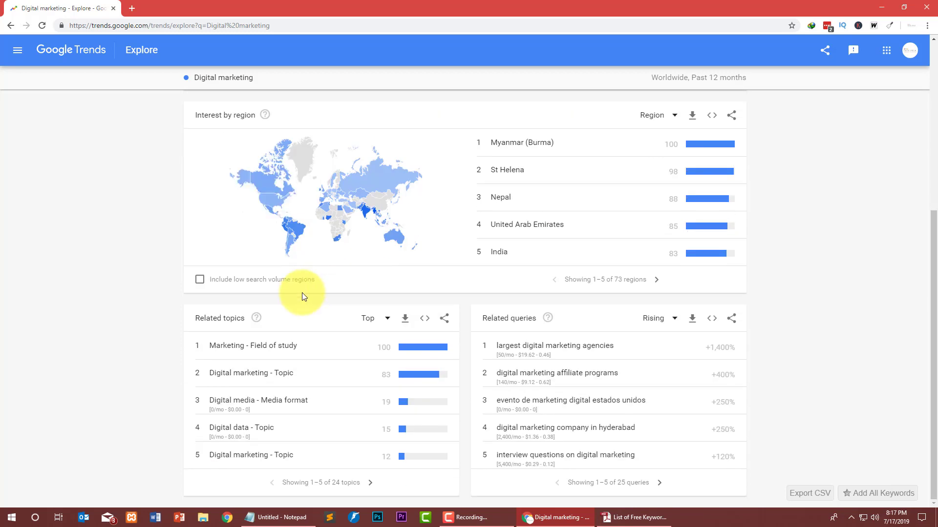
{"action": "left_click", "coordinate": [90, 340]}
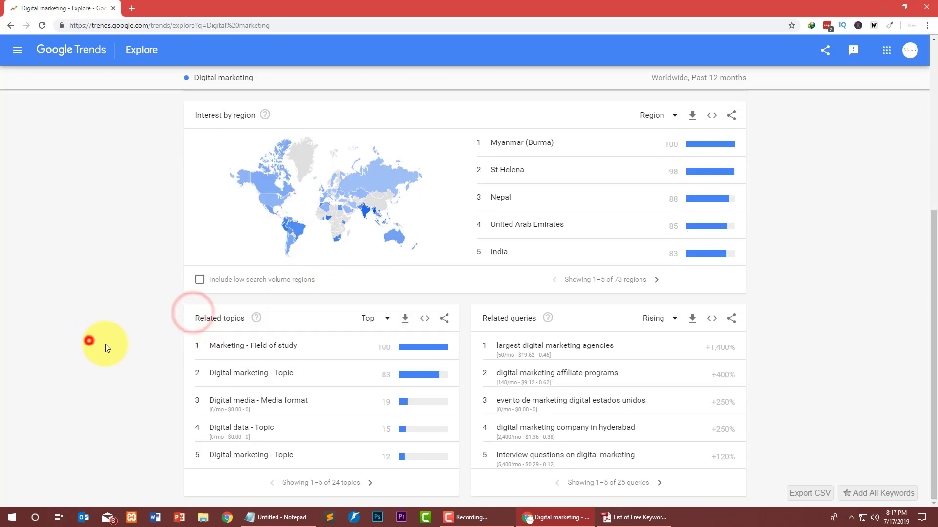
{"action": "left_click", "coordinate": [483, 316]}
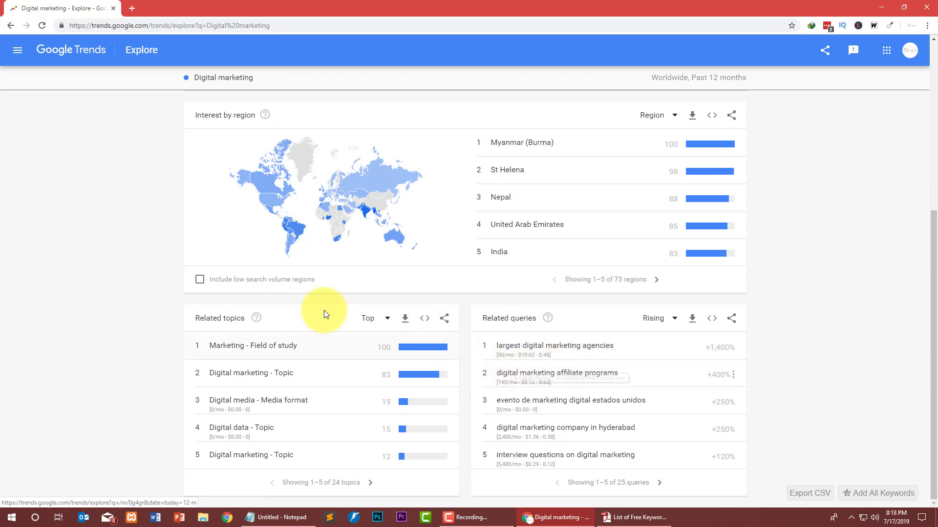
{"action": "scroll", "coordinate": [324, 314], "scroll_direction": "up", "scroll_amount": 6}
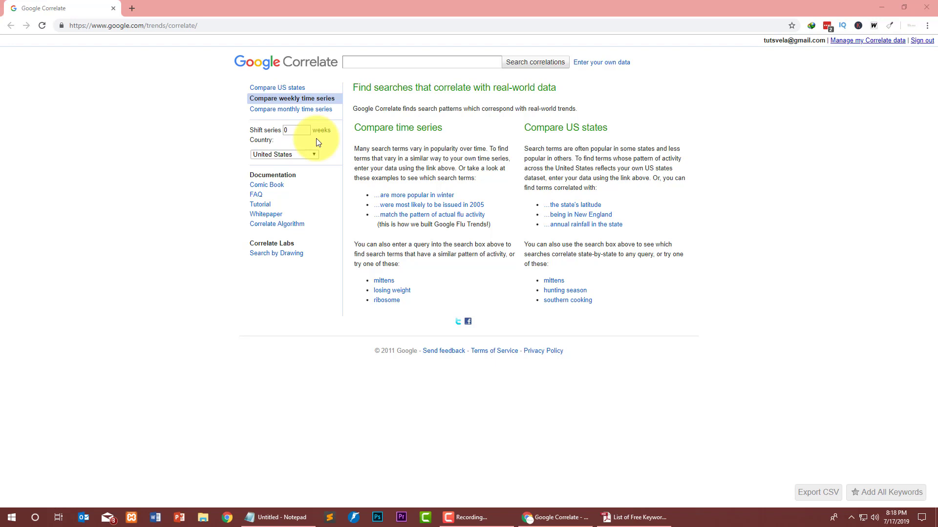
Search Google Correlate for digital marketing and expand the correlated terms to 50, led by ux design.
{"action": "left_click", "coordinate": [387, 63]}
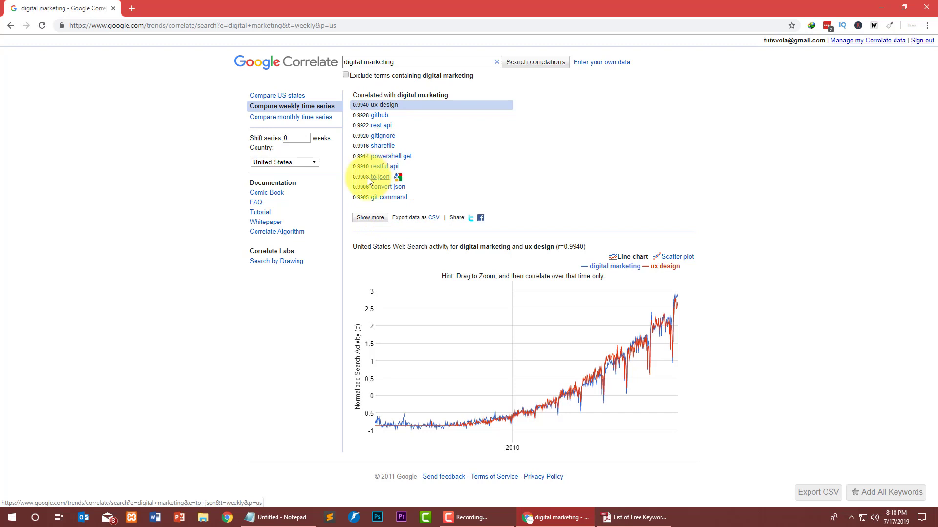
{"action": "left_click", "coordinate": [370, 217]}
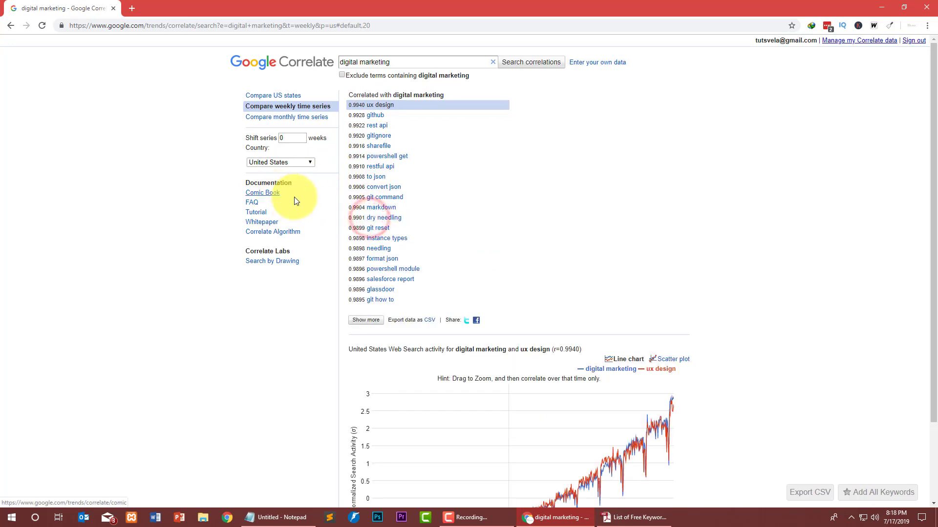
{"action": "left_click", "coordinate": [366, 320]}
{"action": "scroll", "coordinate": [390, 219], "scroll_direction": "down", "scroll_amount": 4}
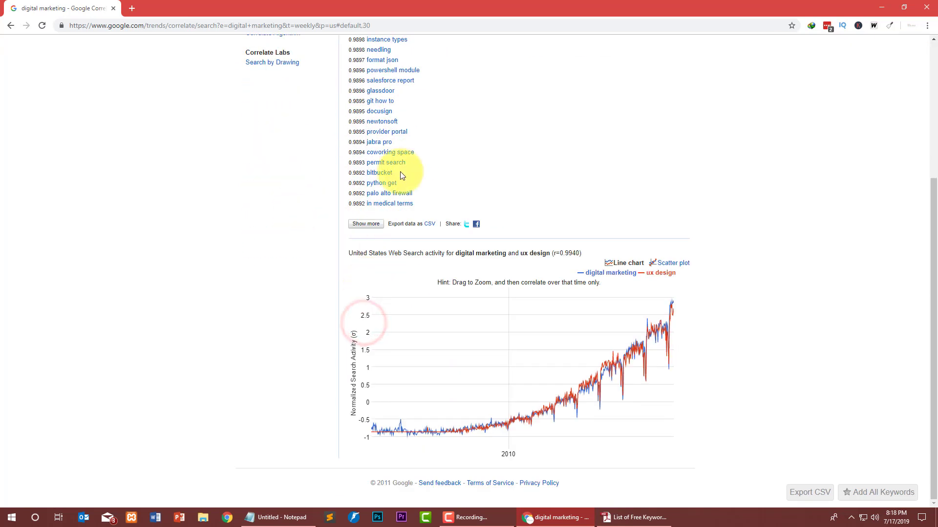
{"action": "left_click", "coordinate": [362, 220]}
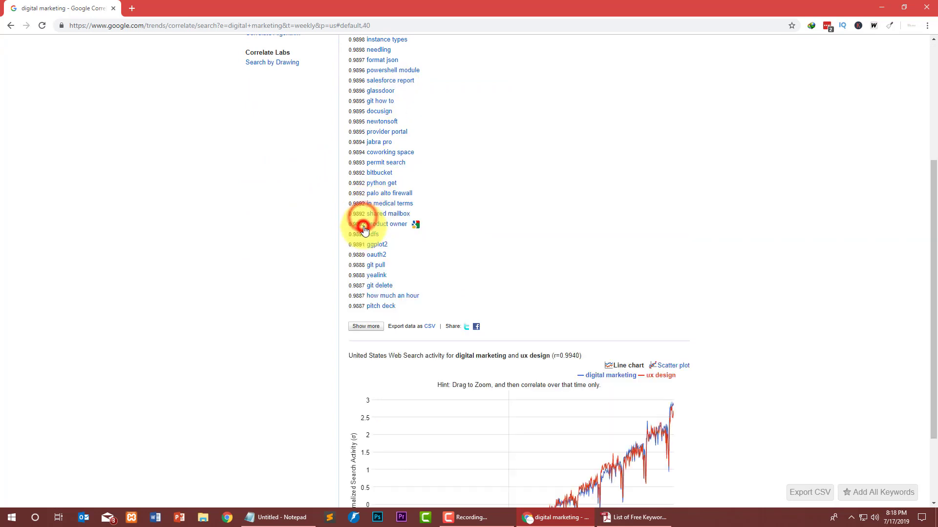
{"action": "left_click", "coordinate": [372, 329]}
{"action": "scroll", "coordinate": [366, 195], "scroll_direction": "down", "scroll_amount": 1}
{"action": "scroll", "coordinate": [365, 173], "scroll_direction": "up", "scroll_amount": 5}
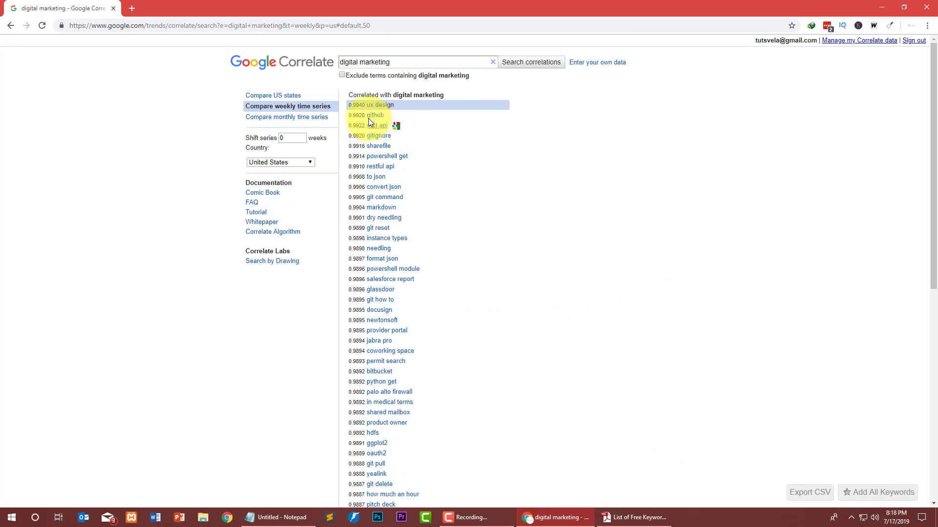
{"action": "scroll", "coordinate": [375, 145], "scroll_direction": "down", "scroll_amount": 8}
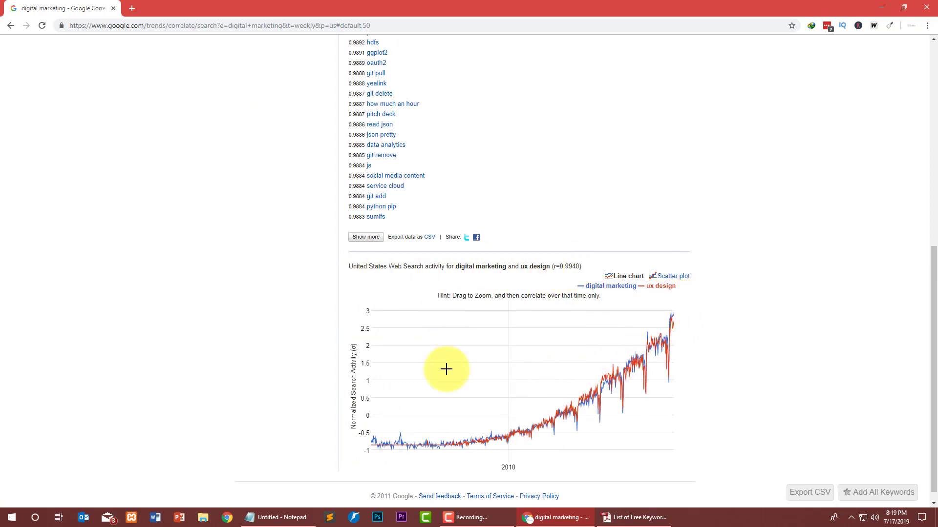
{"action": "scroll", "coordinate": [233, 236], "scroll_direction": "up", "scroll_amount": 8}
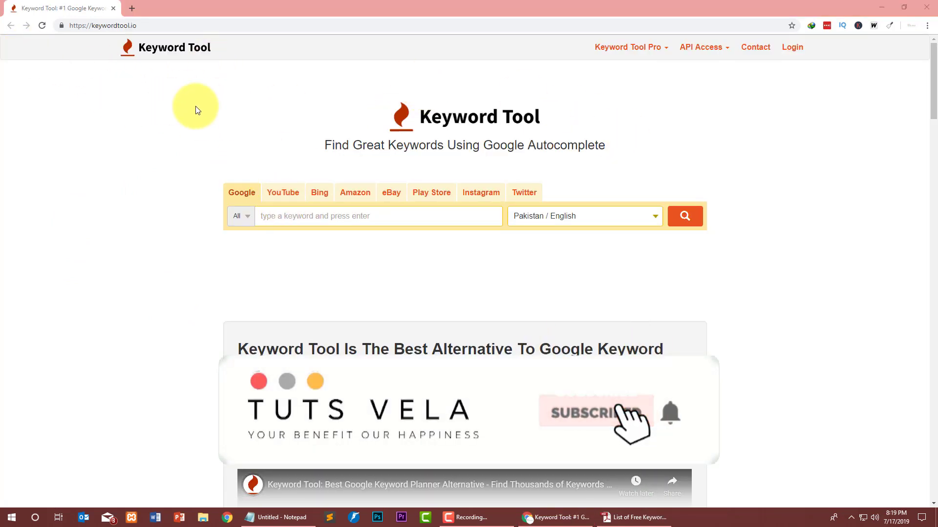
Set the Keyword Tool region to Pakistan / English and search 'Digital marketing\'.
{"action": "scroll", "coordinate": [97, 193], "scroll_direction": "down", "scroll_amount": 7}
{"action": "scroll", "coordinate": [81, 191], "scroll_direction": "up", "scroll_amount": 7}
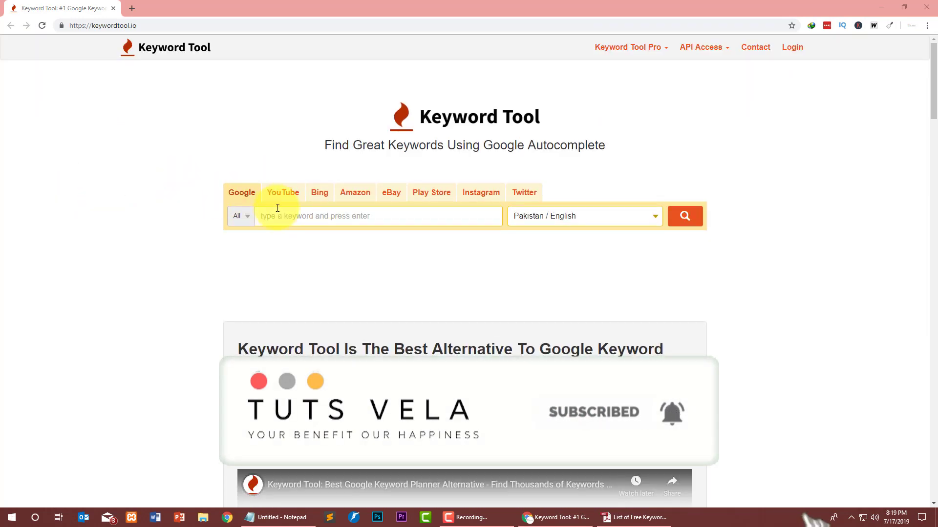
{"action": "left_click", "coordinate": [569, 216]}
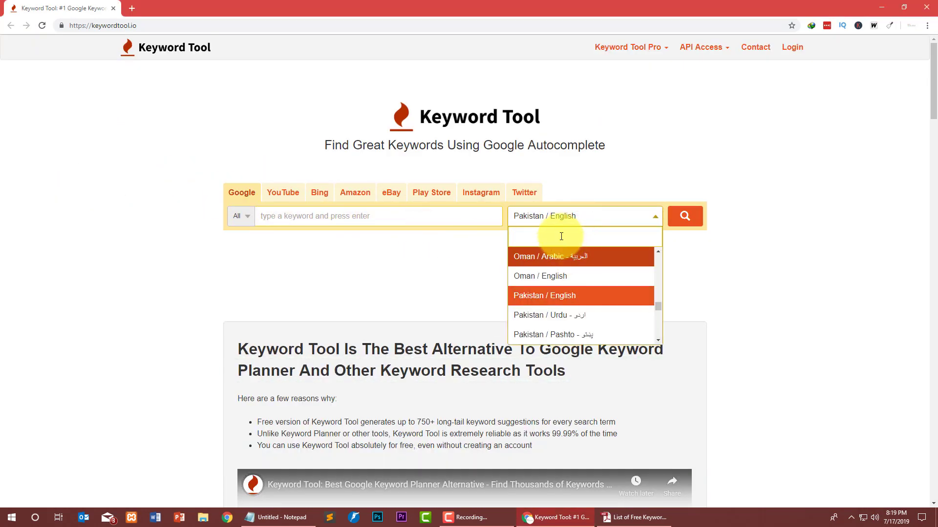
{"action": "type", "text": "P"}
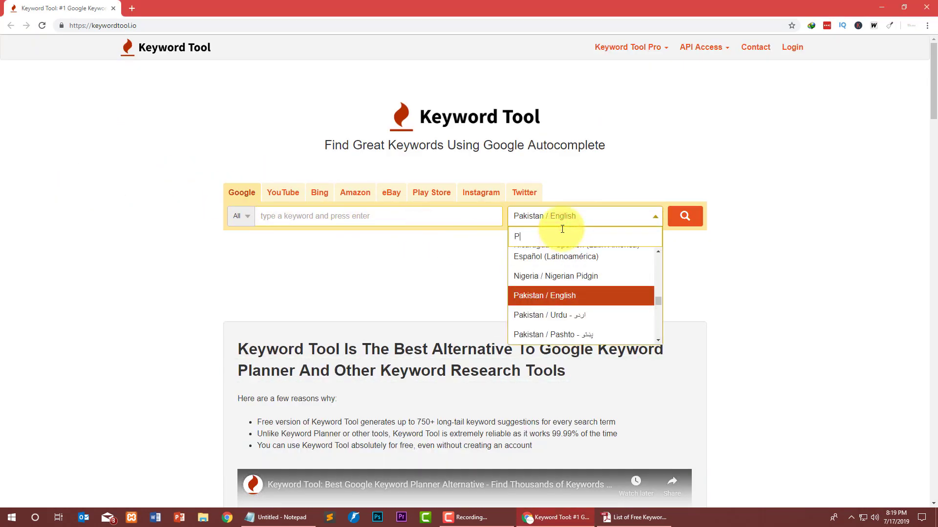
{"action": "type", "text": "akis"}
{"action": "key", "text": "Return"}
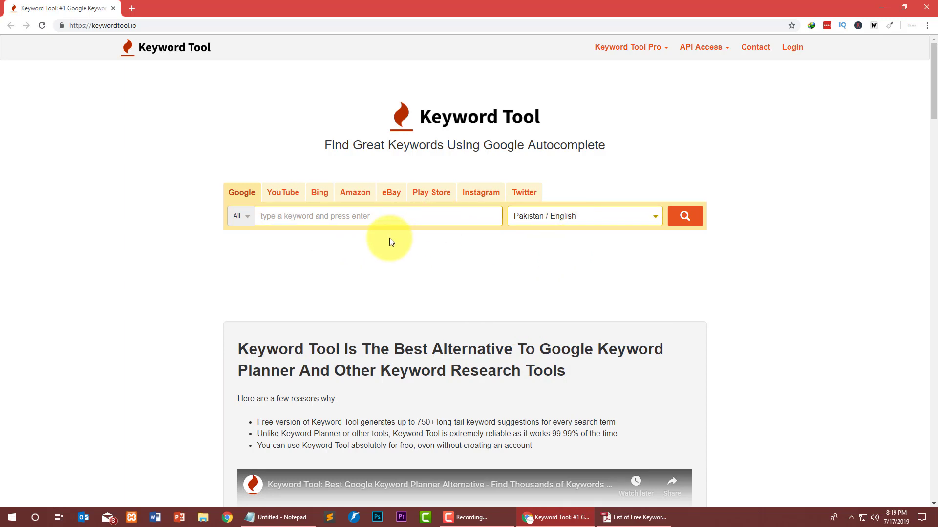
{"action": "type", "text": "Digital marketing\\"}
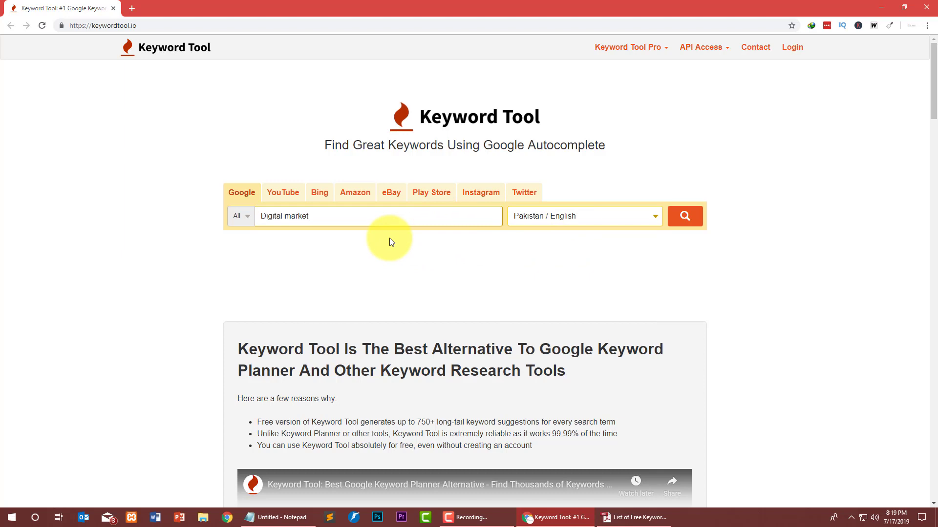
{"action": "key", "text": "Return"}
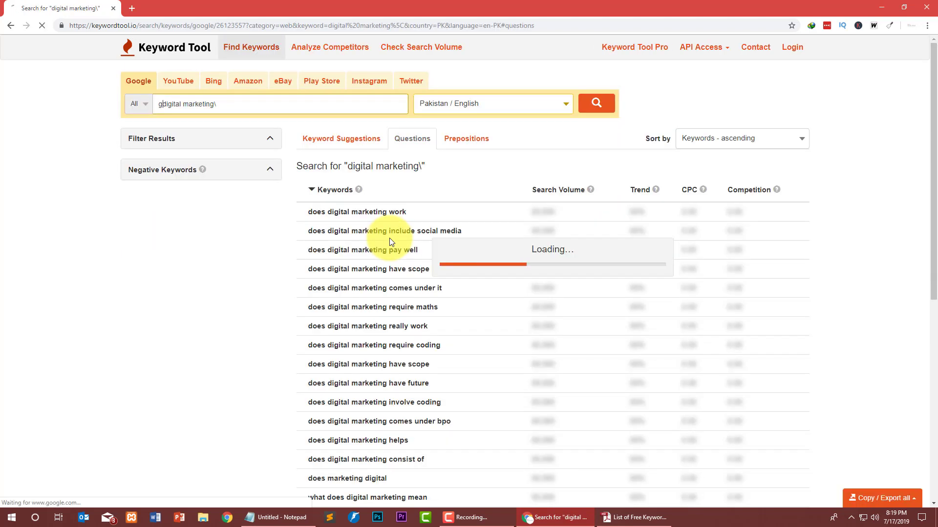
Rerun the search as 'gdigital marketing\' and browse its Prepositions (373 keywords) and Suggestions lists.
{"action": "type", "text": "g"}
{"action": "key", "text": "Return"}
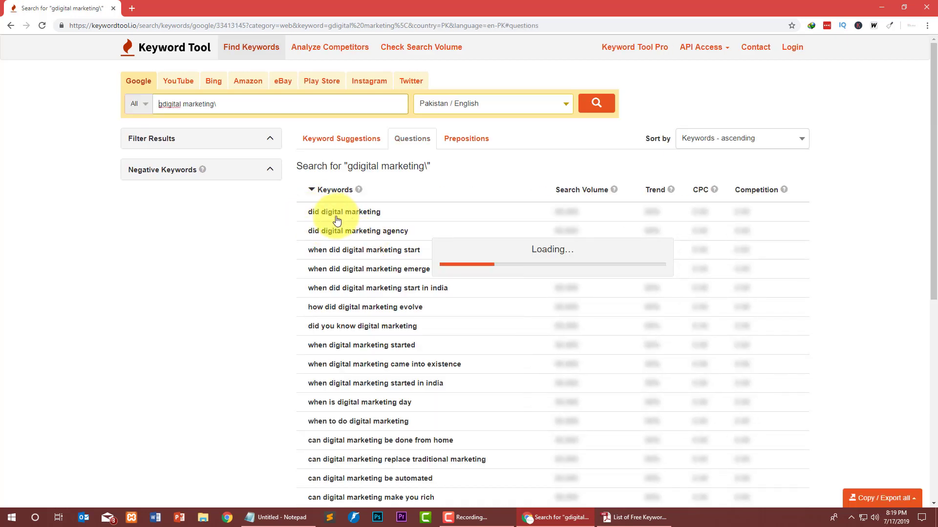
{"action": "scroll", "coordinate": [344, 222], "scroll_direction": "down", "scroll_amount": 20}
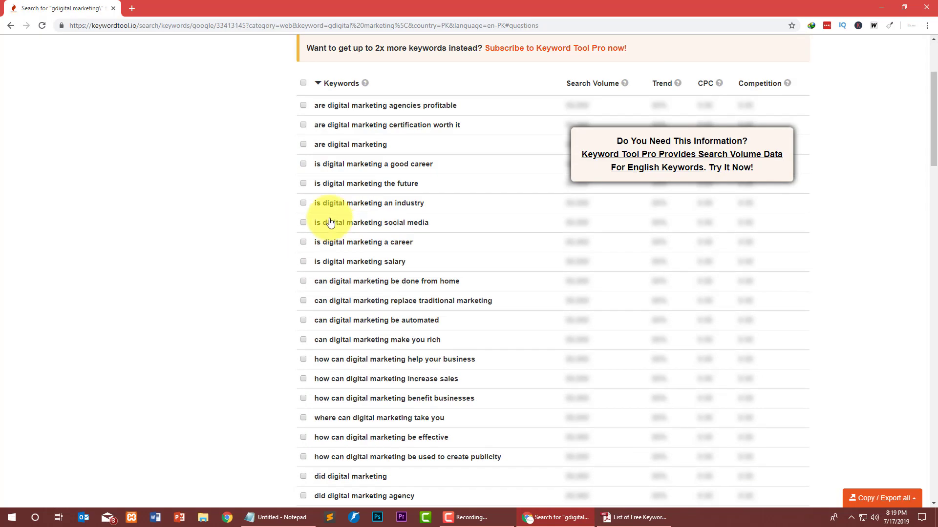
{"action": "scroll", "coordinate": [330, 222], "scroll_direction": "down", "scroll_amount": 6}
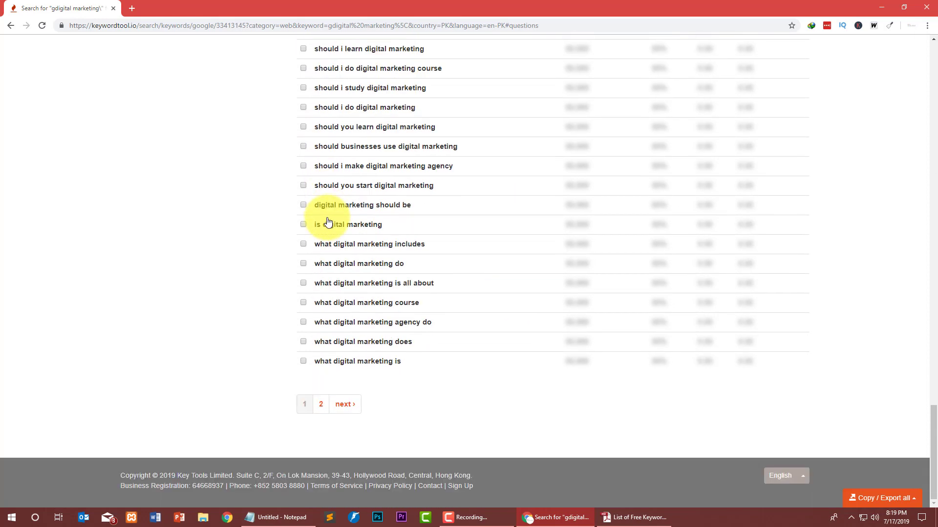
{"action": "scroll", "coordinate": [327, 221], "scroll_direction": "up", "scroll_amount": 20}
{"action": "scroll", "coordinate": [325, 220], "scroll_direction": "up", "scroll_amount": 10}
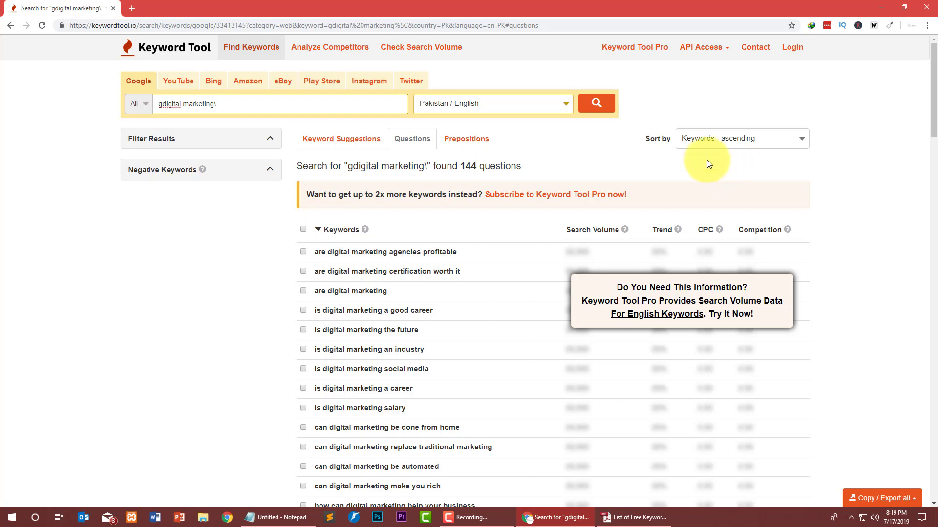
{"action": "left_click", "coordinate": [477, 140]}
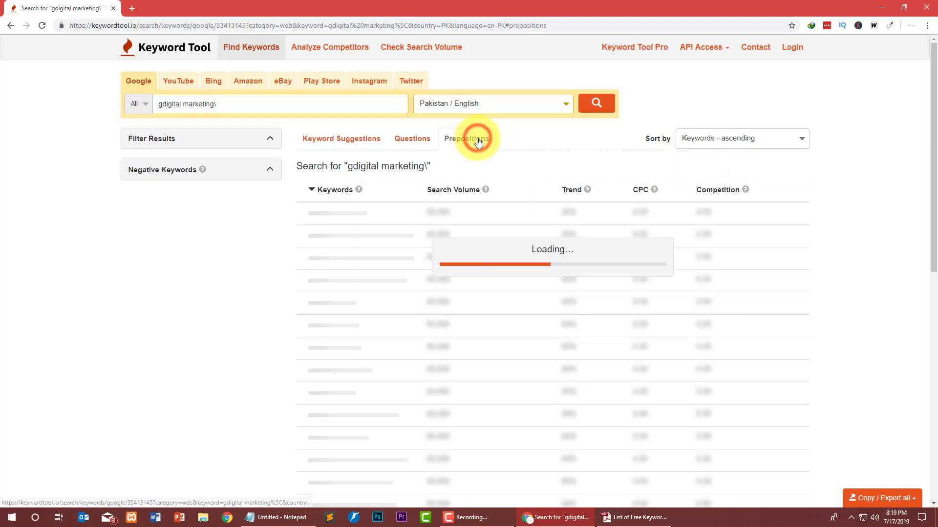
{"action": "left_click", "coordinate": [317, 141]}
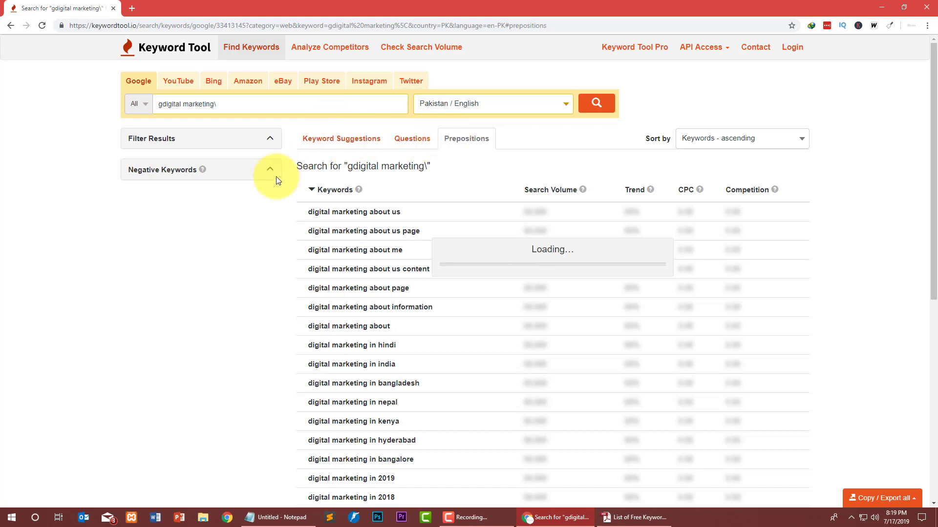
Remove the stray 'g' and backslash to correct the query to 'digital marketing'.
{"action": "left_click", "coordinate": [162, 105]}
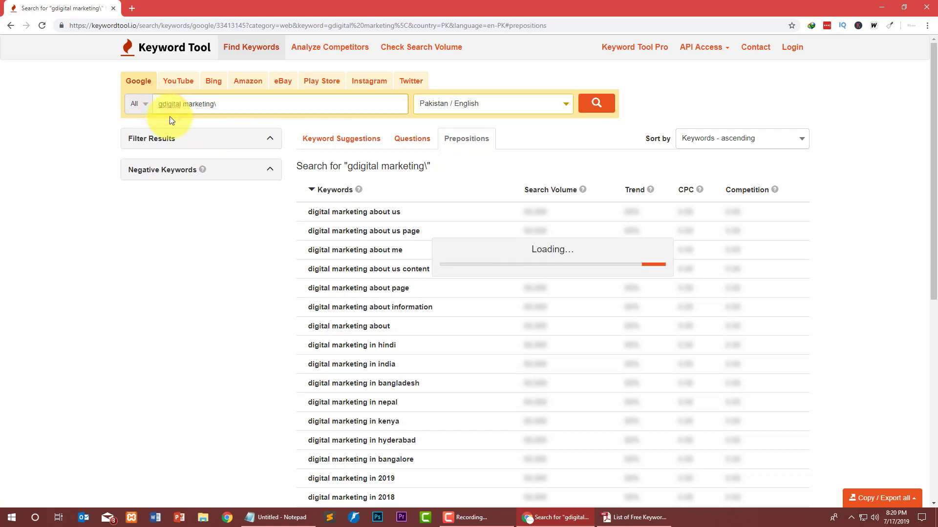
{"action": "key", "text": "BackSpace"}
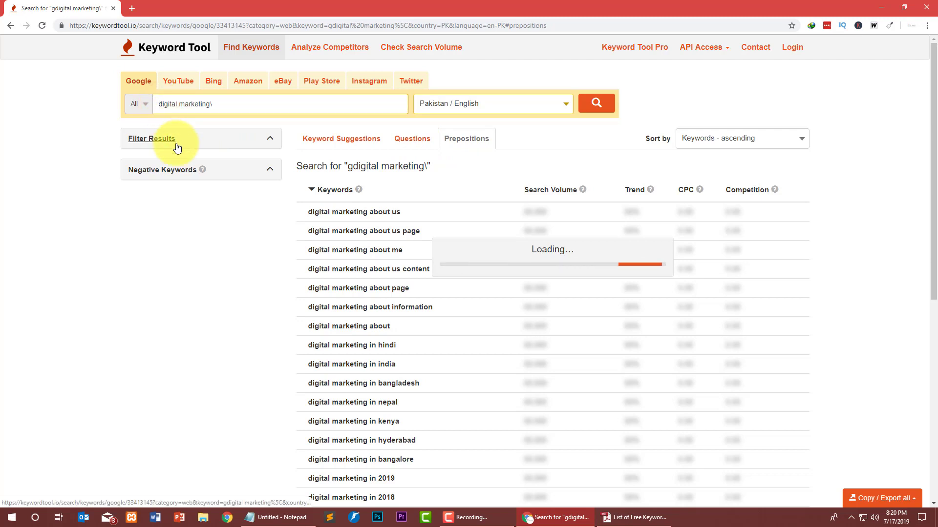
{"action": "left_click", "coordinate": [220, 104]}
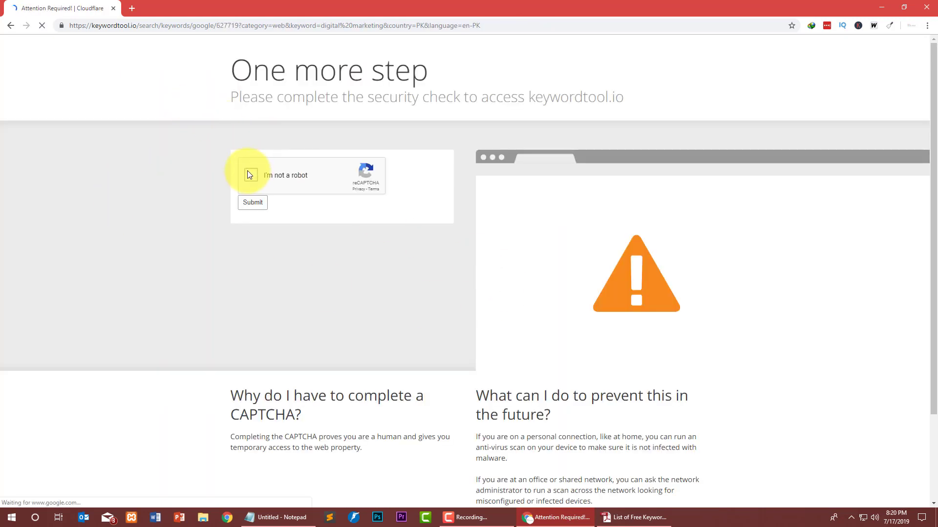
Pass the reCAPTCHA check by ticking 'I'm not a robot', selecting the bus tiles and verifying.
{"action": "left_click", "coordinate": [247, 171]}
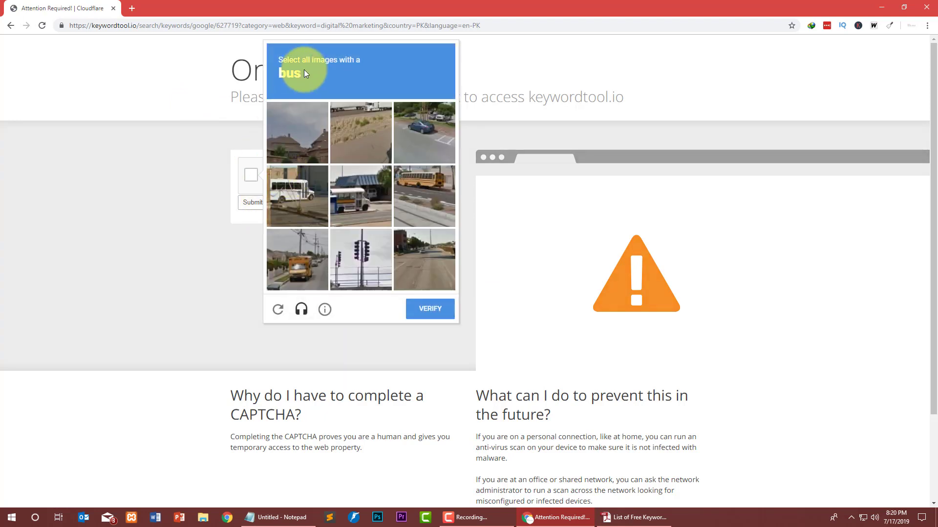
{"action": "left_click", "coordinate": [433, 180]}
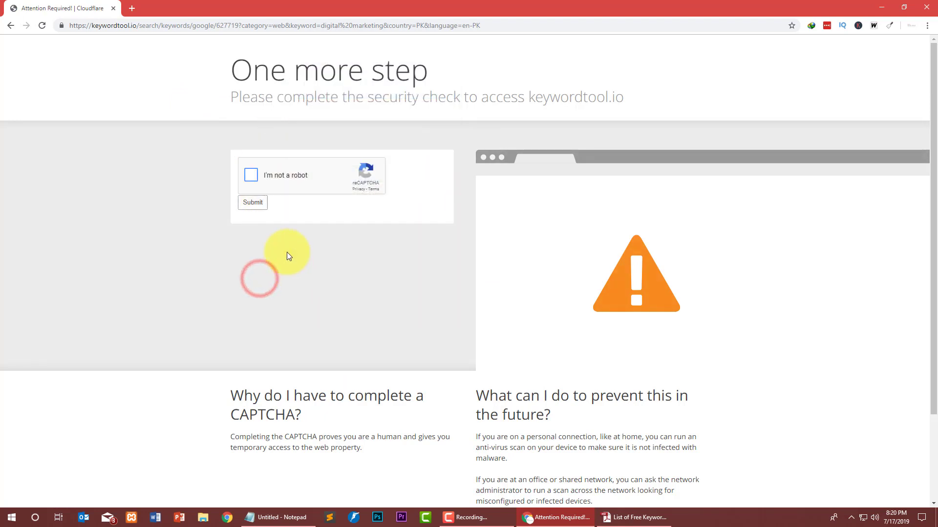
{"action": "left_click", "coordinate": [251, 174]}
{"action": "left_click", "coordinate": [303, 264]}
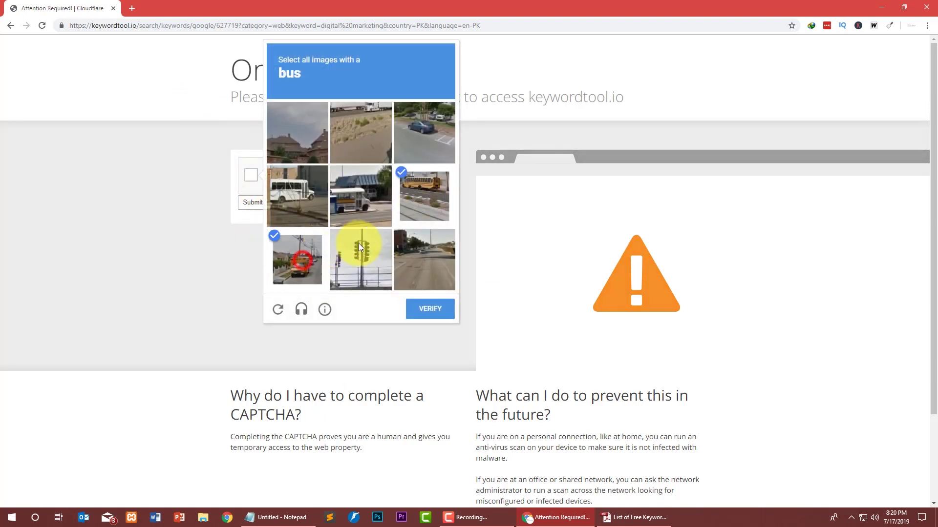
{"action": "left_click", "coordinate": [344, 198]}
{"action": "left_click", "coordinate": [298, 195]}
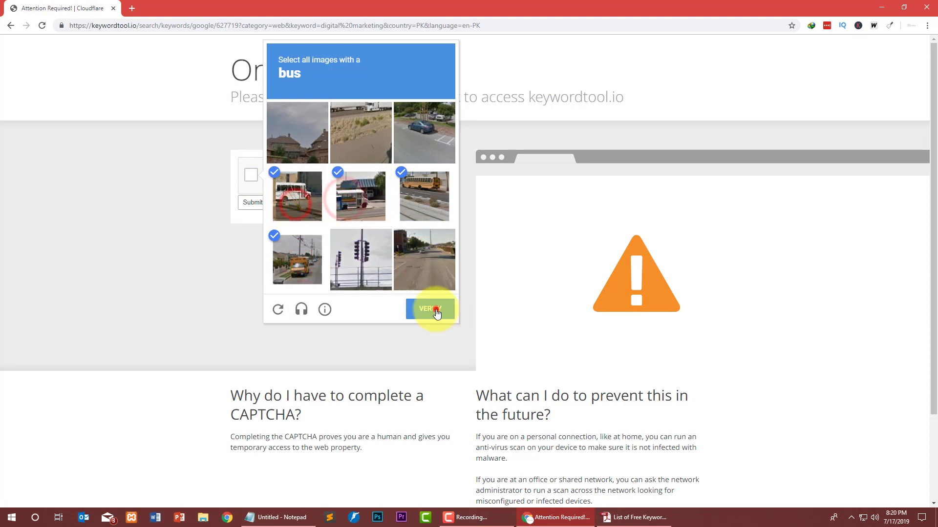
{"action": "left_click", "coordinate": [432, 309]}
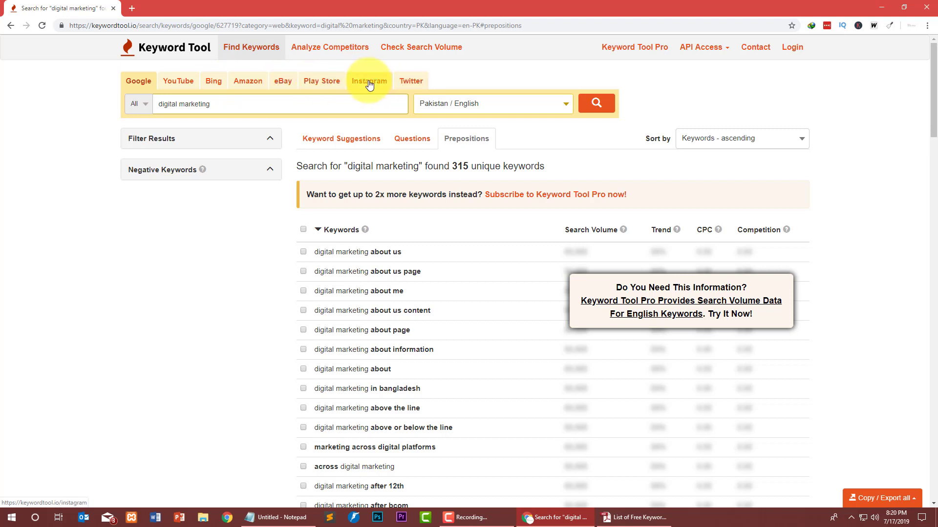
Review the Questions list and the 582 Keyword Suggestions for digital marketing, then open Analyze Competitors.
{"action": "left_click", "coordinate": [406, 140]}
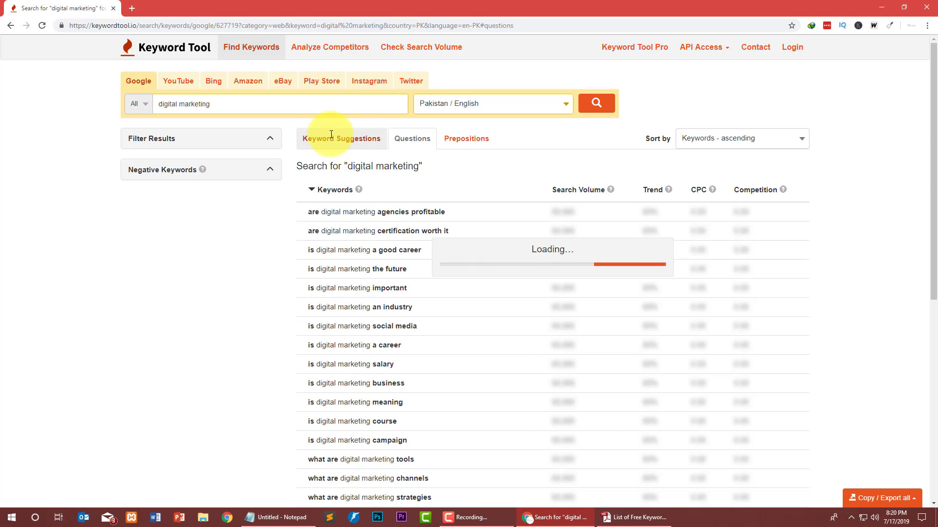
{"action": "left_click", "coordinate": [362, 138]}
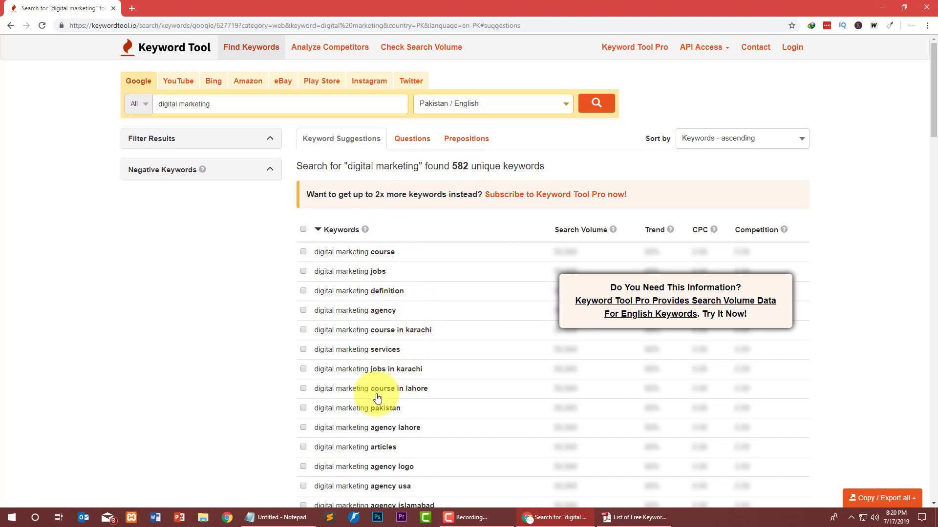
{"action": "scroll", "coordinate": [377, 280], "scroll_direction": "down", "scroll_amount": 5}
{"action": "scroll", "coordinate": [366, 324], "scroll_direction": "up", "scroll_amount": 5}
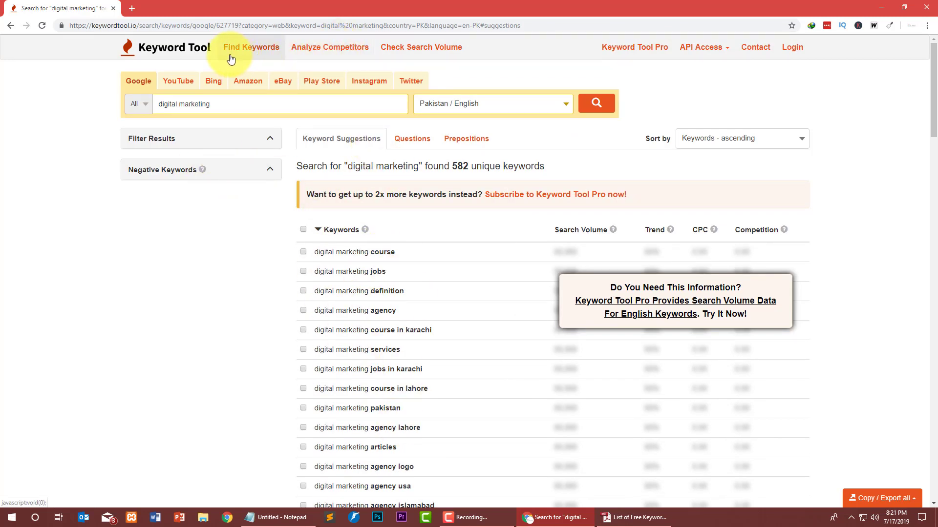
{"action": "left_click", "coordinate": [338, 55]}
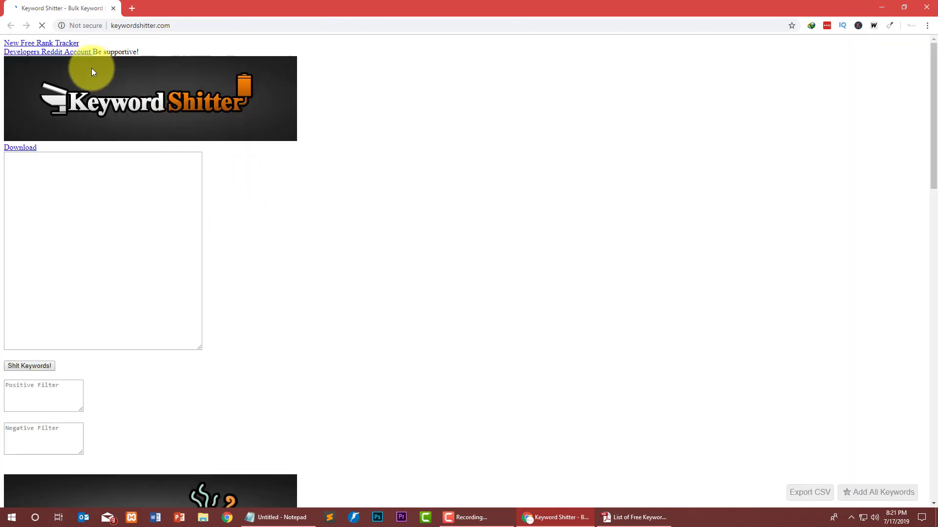
Enter the seeds 'Digital marketing' and 'Digital marketing in Pakistan' on separate lines in Keyword Shitter.
{"action": "left_click", "coordinate": [172, 25]}
{"action": "left_click", "coordinate": [348, 233]}
{"action": "left_click", "coordinate": [109, 207]}
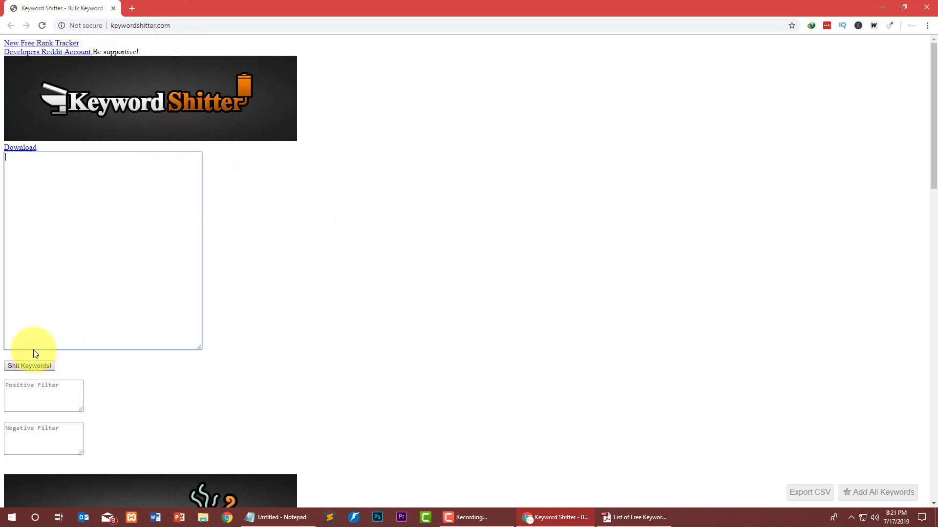
{"action": "left_click", "coordinate": [64, 192]}
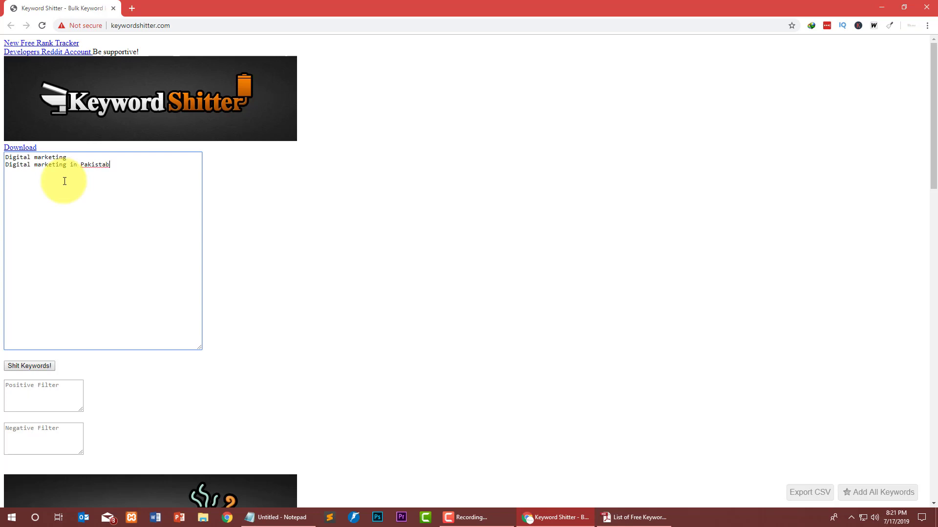
Run keyword generation from the seeds, stop it at 462 keywords and dismiss the Stopped alert.
{"action": "left_click", "coordinate": [30, 370]}
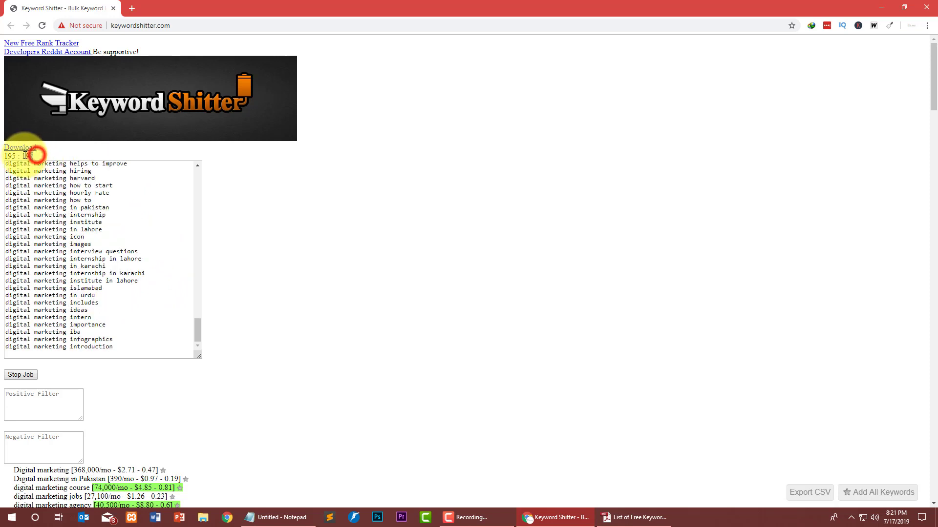
{"action": "left_click_drag", "start_coordinate": [36, 156], "coordinate": [4, 156]}
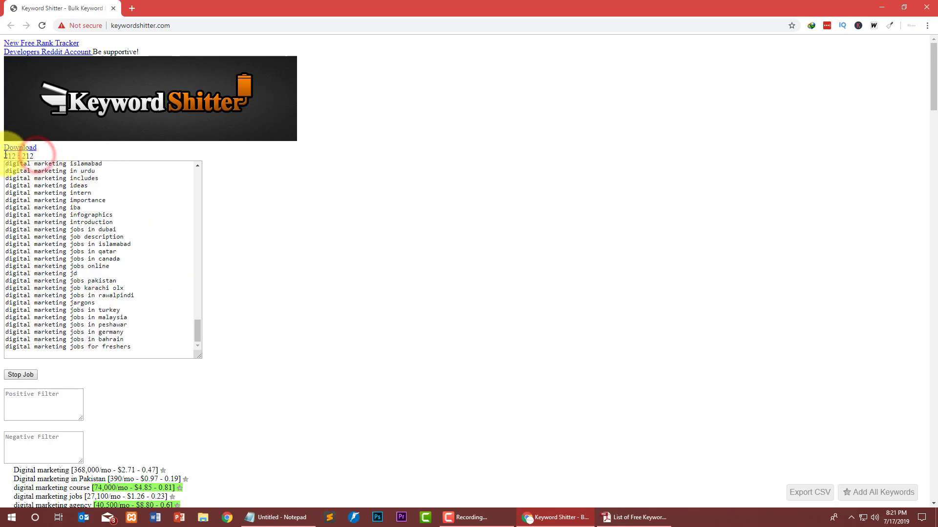
{"action": "left_click", "coordinate": [168, 162]}
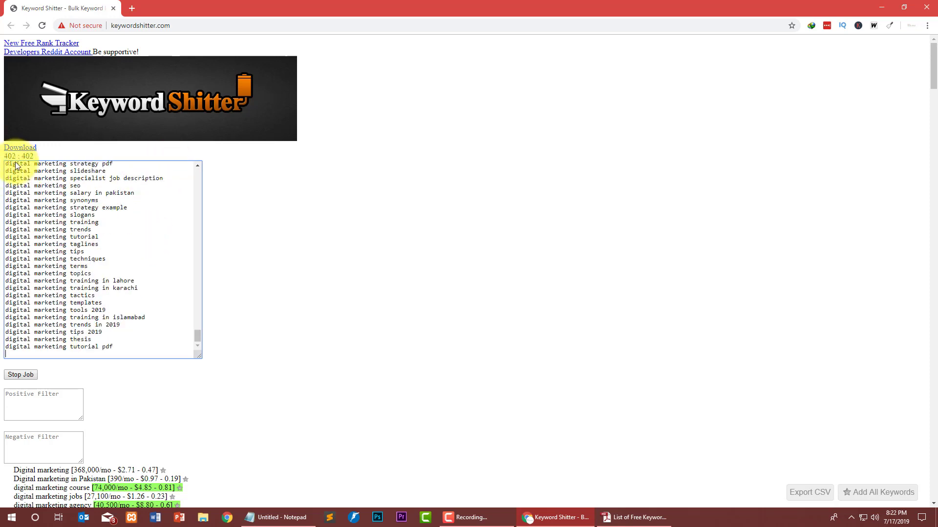
{"action": "left_click", "coordinate": [29, 375]}
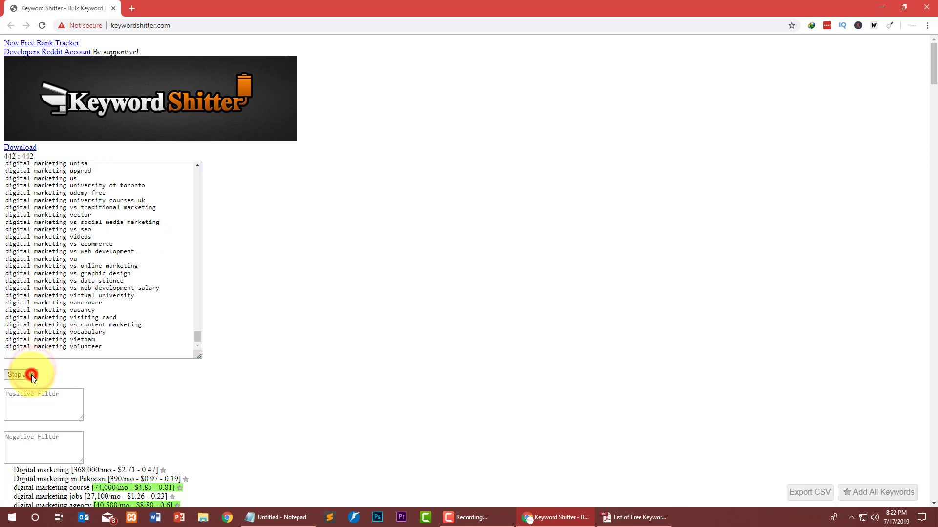
{"action": "left_click", "coordinate": [548, 81]}
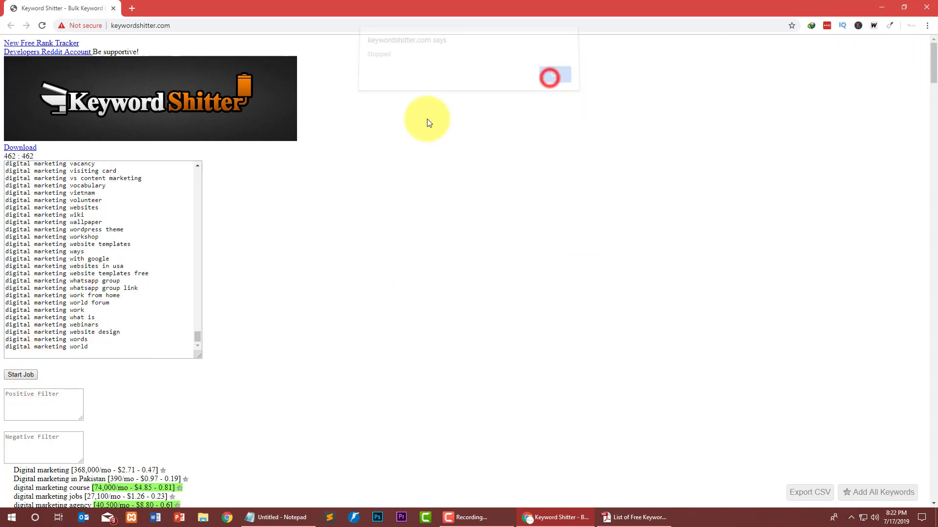
{"action": "scroll", "coordinate": [318, 154], "scroll_direction": "down", "scroll_amount": 15}
{"action": "scroll", "coordinate": [316, 156], "scroll_direction": "down", "scroll_amount": 18}
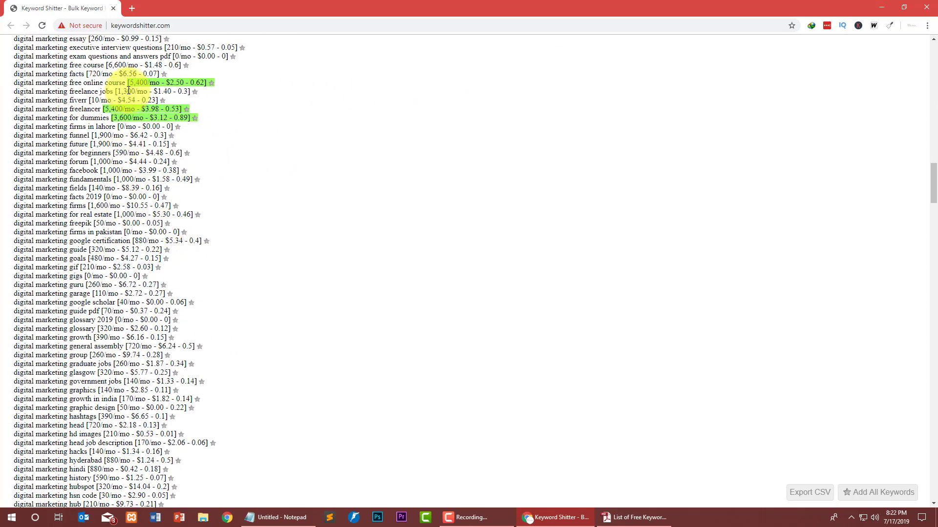
{"action": "left_click_drag", "start_coordinate": [128, 82], "coordinate": [124, 83]}
{"action": "scroll", "coordinate": [57, 173], "scroll_direction": "down", "scroll_amount": 9}
{"action": "scroll", "coordinate": [57, 173], "scroll_direction": "down", "scroll_amount": 20}
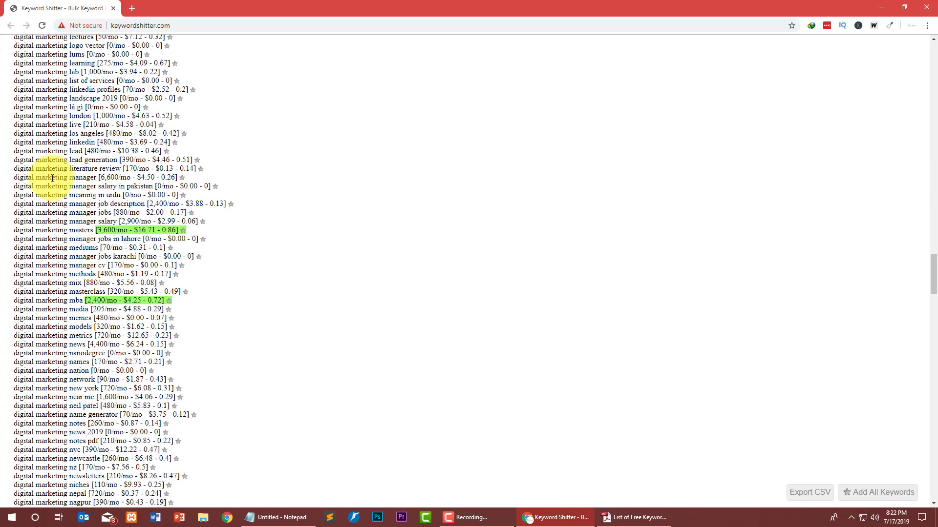
{"action": "scroll", "coordinate": [9, 213], "scroll_direction": "down", "scroll_amount": 7}
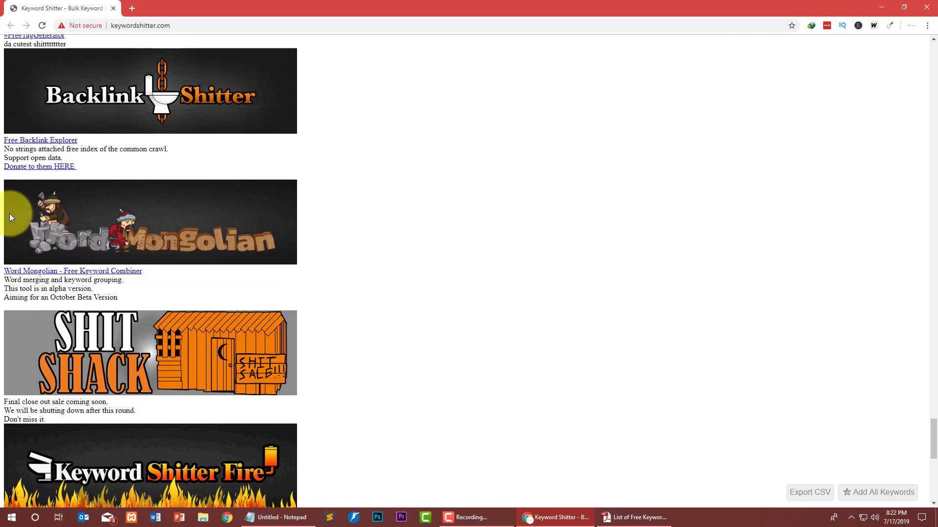
{"action": "scroll", "coordinate": [9, 213], "scroll_direction": "up", "scroll_amount": 10}
{"action": "scroll", "coordinate": [10, 213], "scroll_direction": "down", "scroll_amount": 6}
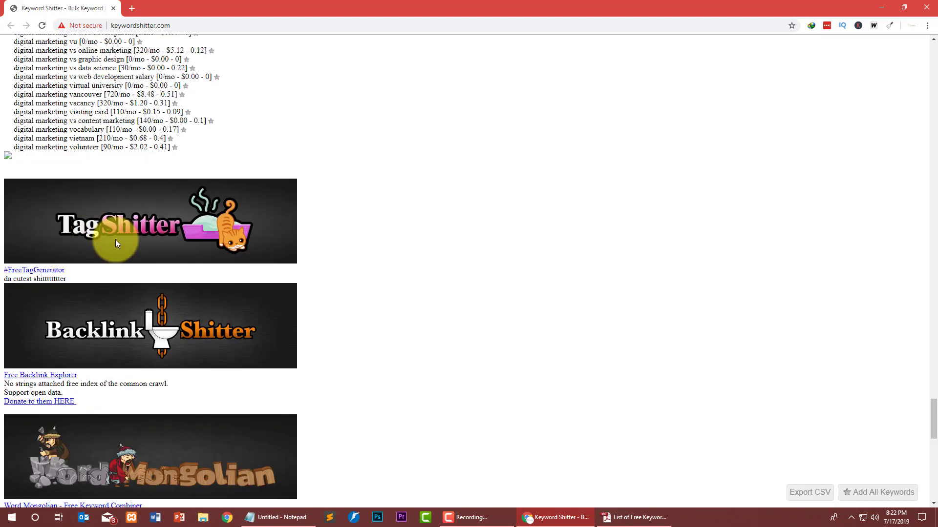
{"action": "scroll", "coordinate": [184, 342], "scroll_direction": "down", "scroll_amount": 6}
{"action": "scroll", "coordinate": [276, 276], "scroll_direction": "up", "scroll_amount": 15}
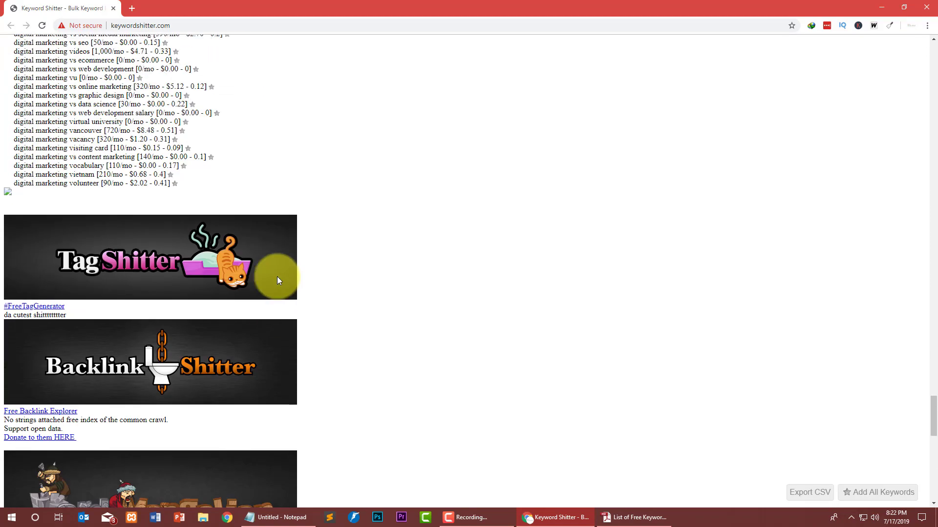
{"action": "scroll", "coordinate": [3, 212], "scroll_direction": "up", "scroll_amount": 20}
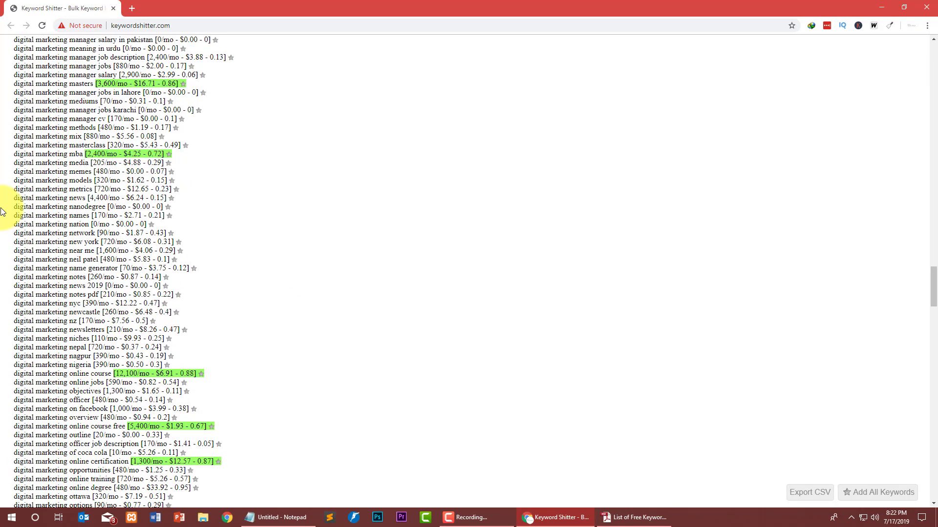
{"action": "scroll", "coordinate": [3, 211], "scroll_direction": "up", "scroll_amount": 20}
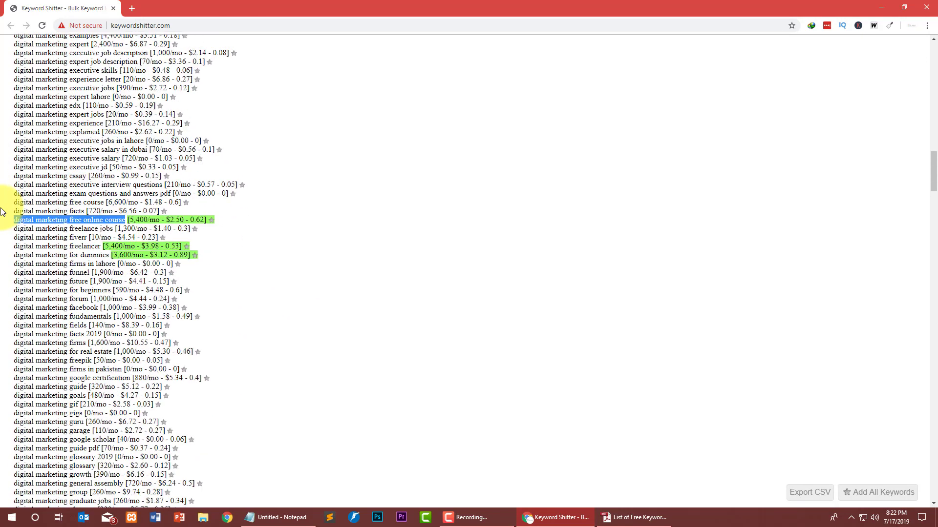
{"action": "left_click", "coordinate": [236, 332]}
{"action": "left_click_drag", "start_coordinate": [195, 324], "coordinate": [11, 325]}
{"action": "left_click", "coordinate": [436, 376]}
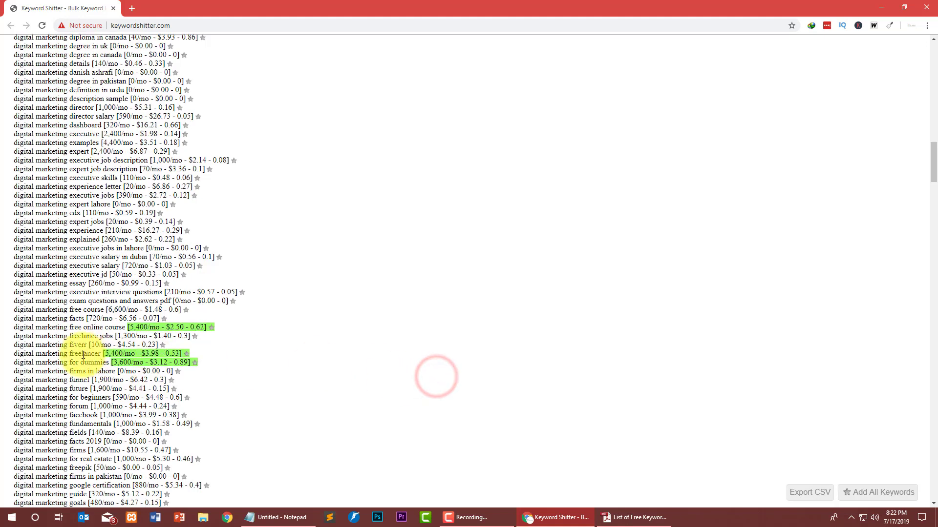
{"action": "scroll", "coordinate": [98, 356], "scroll_direction": "up", "scroll_amount": 7}
{"action": "scroll", "coordinate": [54, 200], "scroll_direction": "up", "scroll_amount": 3}
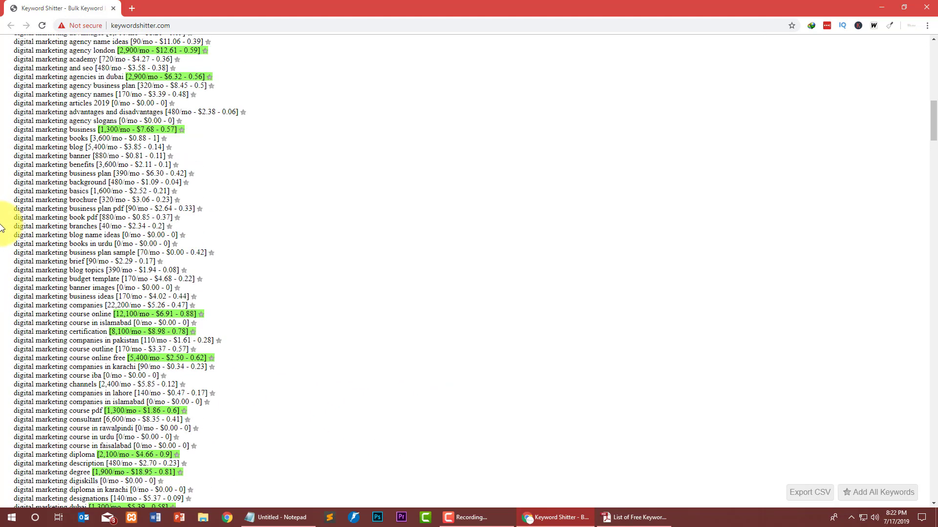
{"action": "scroll", "coordinate": [1, 227], "scroll_direction": "up", "scroll_amount": 12}
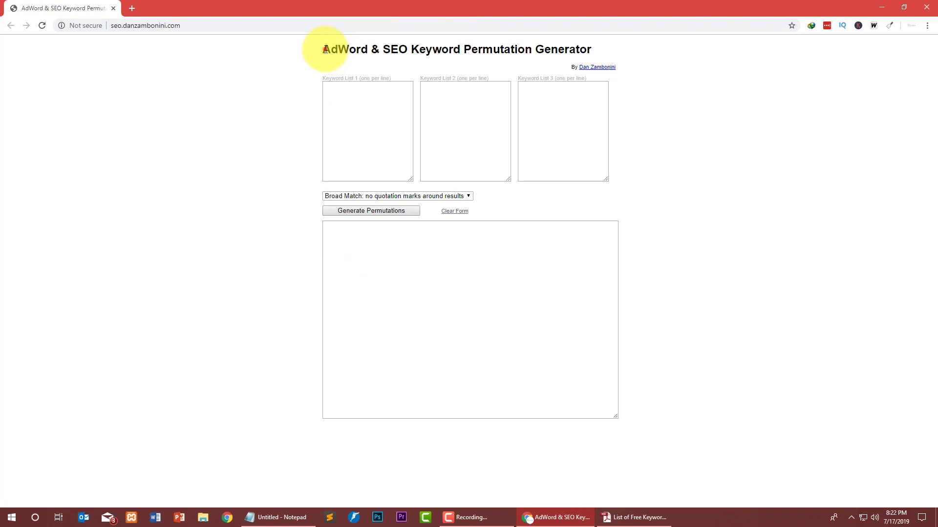
Keep Broad Match as the match type in the Permutation Generator.
{"action": "left_click_drag", "start_coordinate": [325, 49], "coordinate": [580, 54]}
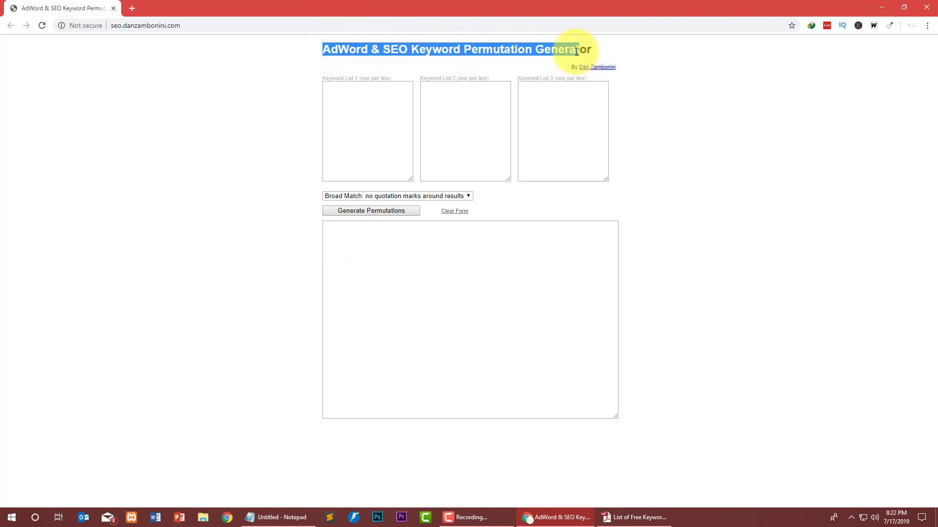
{"action": "left_click", "coordinate": [608, 51]}
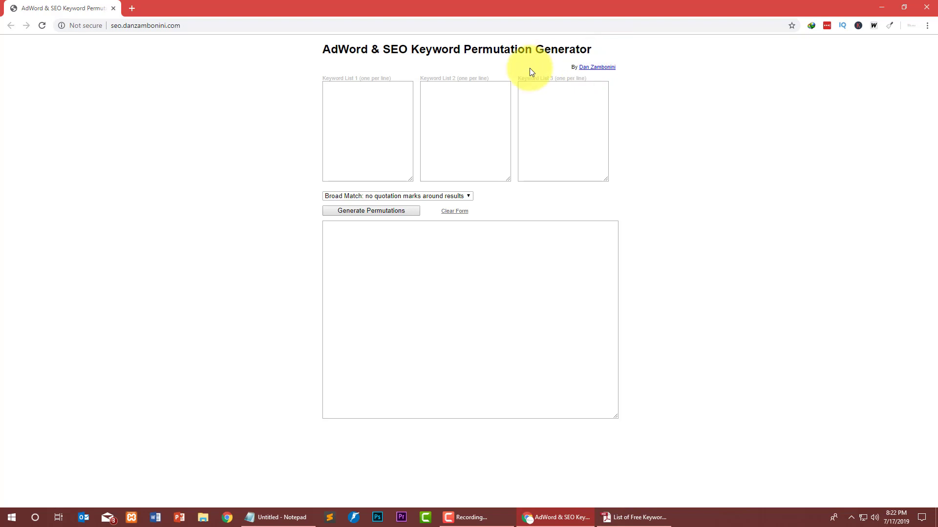
{"action": "left_click", "coordinate": [466, 196]}
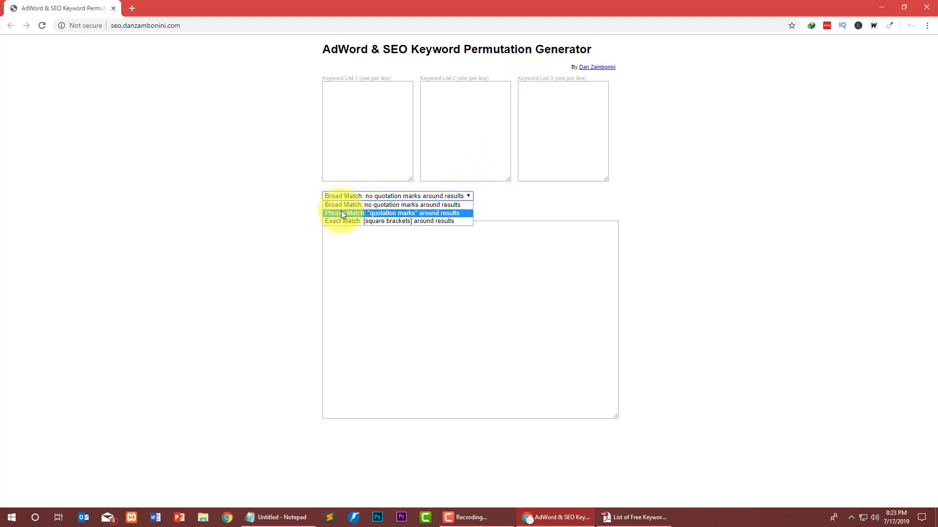
{"action": "left_click", "coordinate": [430, 205]}
Fill Keyword Lists 1–3 (e.g. Best/Cheap, Iphone/Mobiles, in Pakistan) and generate 18 combinations.
{"action": "left_click", "coordinate": [357, 123]}
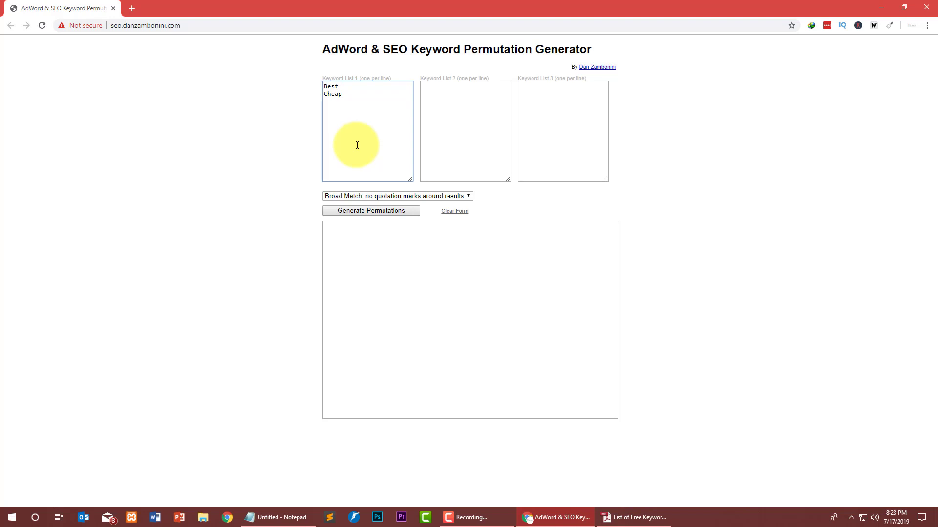
{"action": "left_click", "coordinate": [423, 110]}
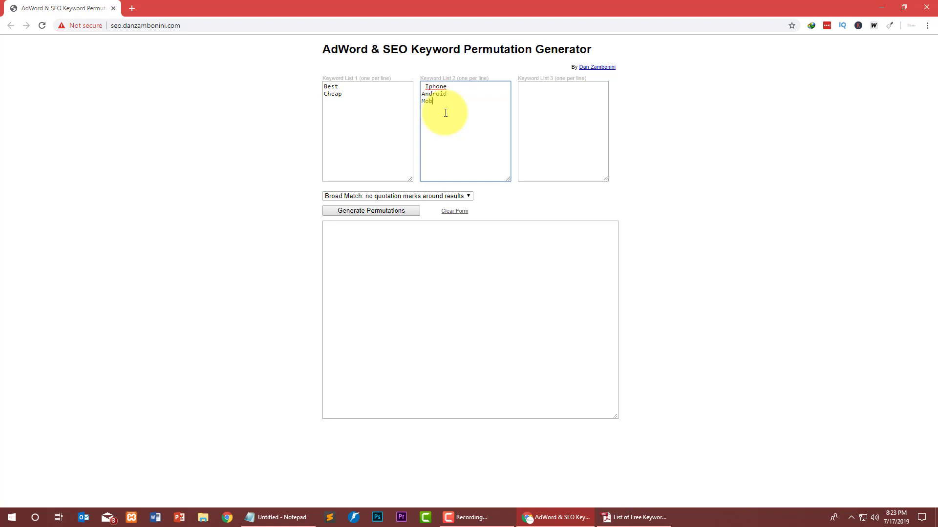
{"action": "left_click", "coordinate": [526, 100]}
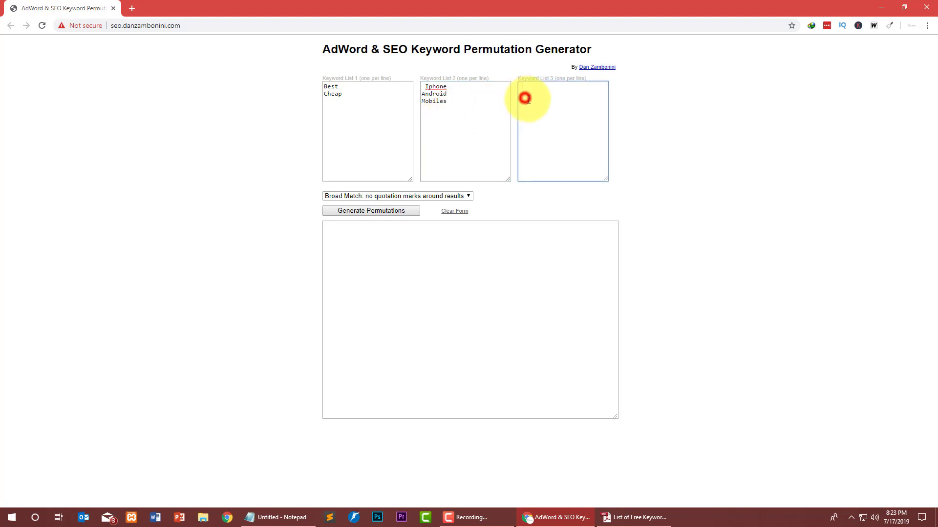
{"action": "type", "text": "in Pakistan"}
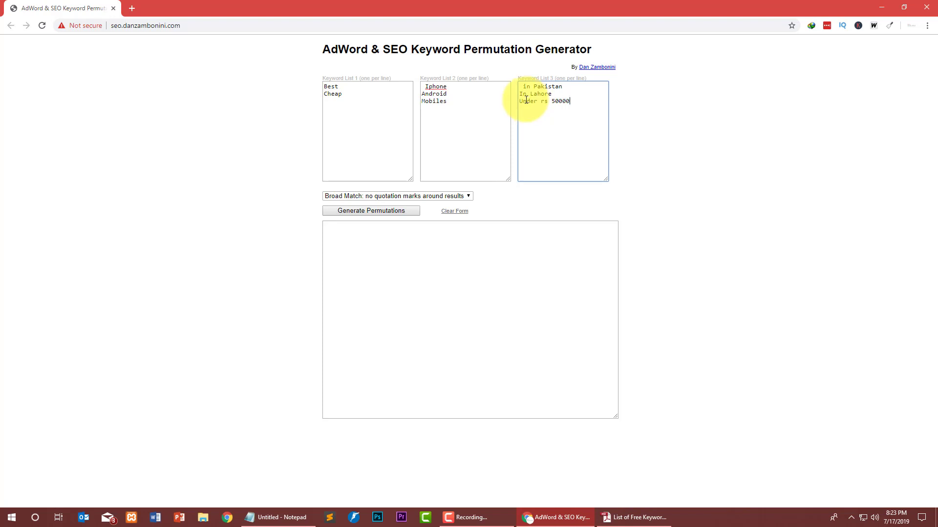
{"action": "left_click", "coordinate": [367, 212]}
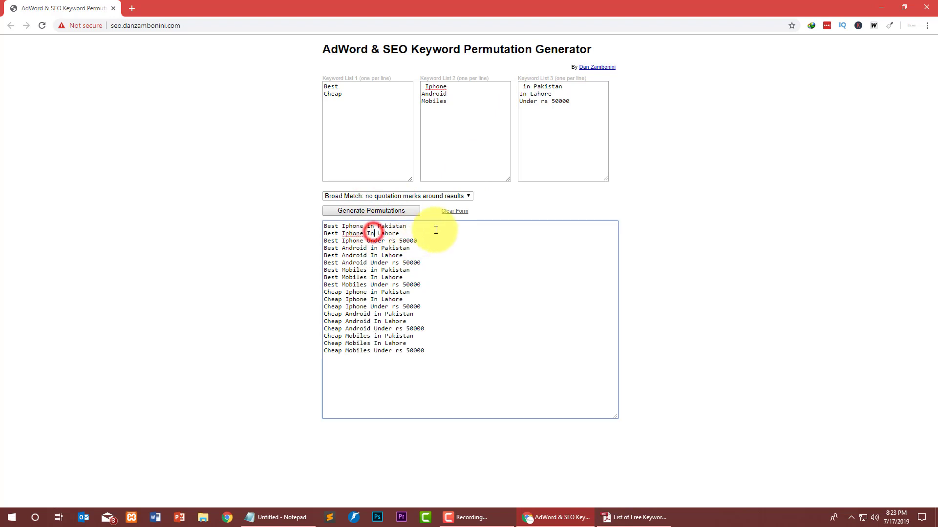
Select the 18 results, then regenerate them with Phrase Match in quotation marks.
{"action": "left_click_drag", "start_coordinate": [430, 227], "coordinate": [323, 228]}
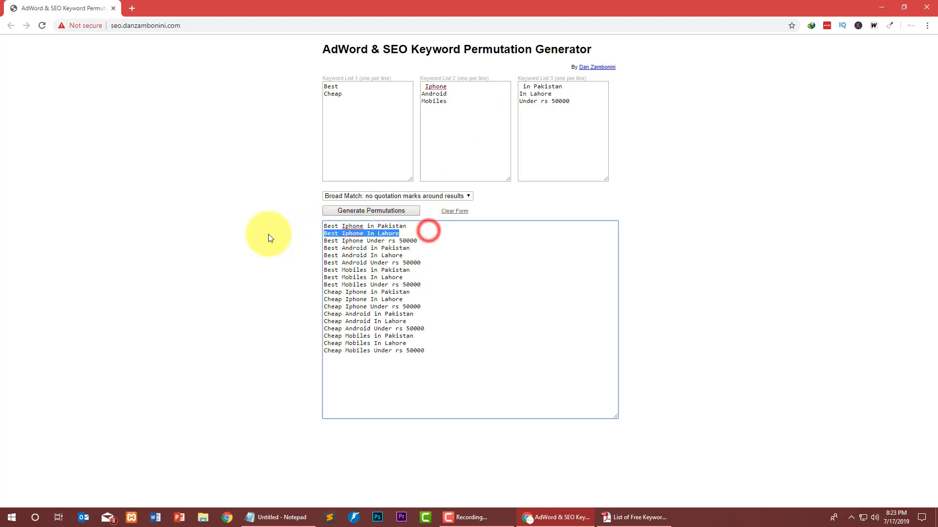
{"action": "left_click_drag", "start_coordinate": [458, 243], "coordinate": [348, 285]}
{"action": "left_click_drag", "start_coordinate": [389, 360], "coordinate": [276, 62]}
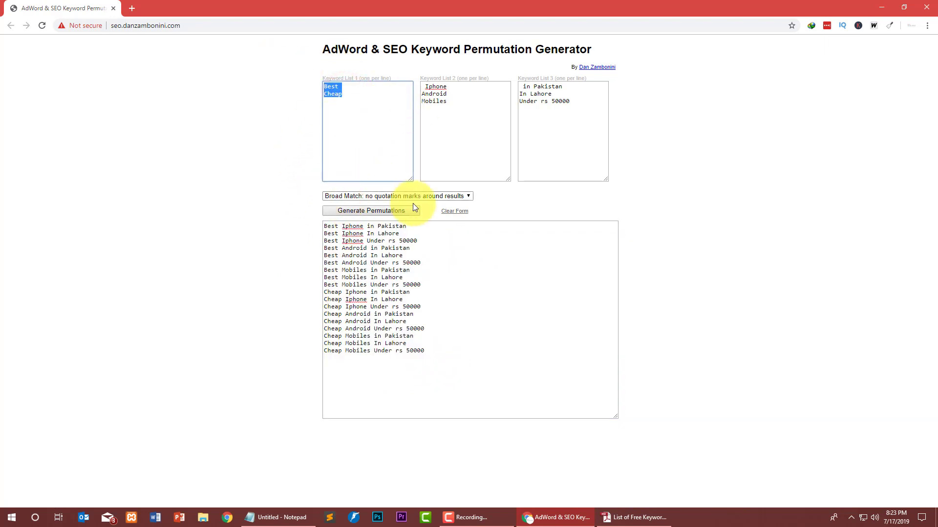
{"action": "left_click", "coordinate": [415, 351]}
{"action": "left_click", "coordinate": [440, 196]}
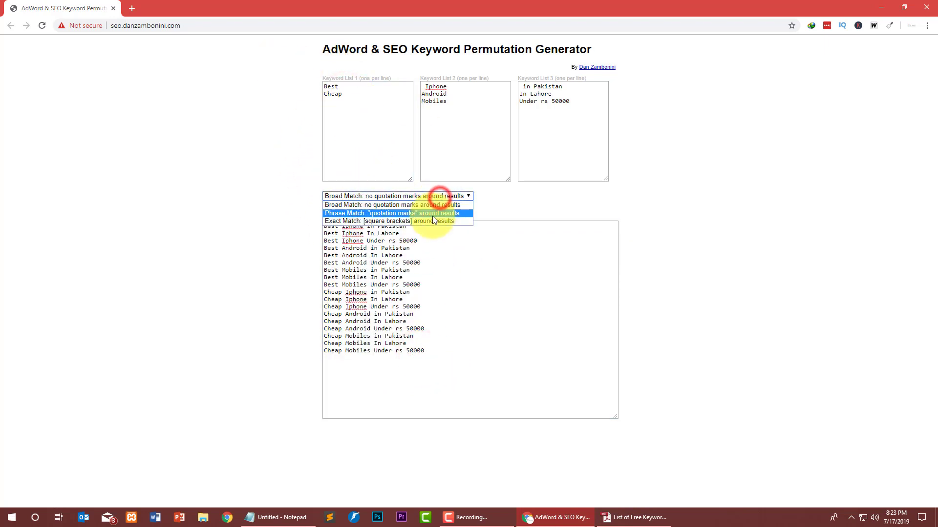
{"action": "left_click", "coordinate": [432, 214]}
{"action": "left_click", "coordinate": [387, 211]}
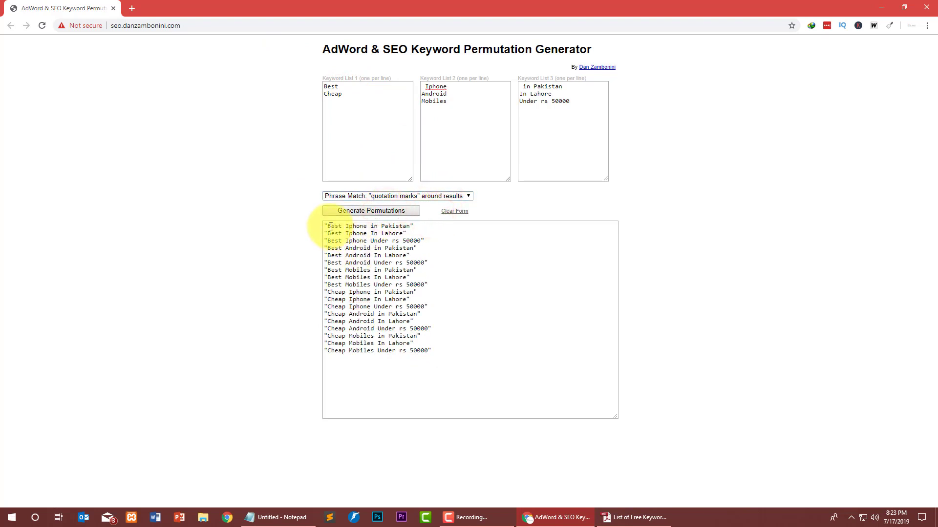
Regenerate the combinations with Exact Match in square brackets and select all results.
{"action": "left_click_drag", "start_coordinate": [331, 227], "coordinate": [435, 228]}
{"action": "left_click", "coordinate": [418, 195]}
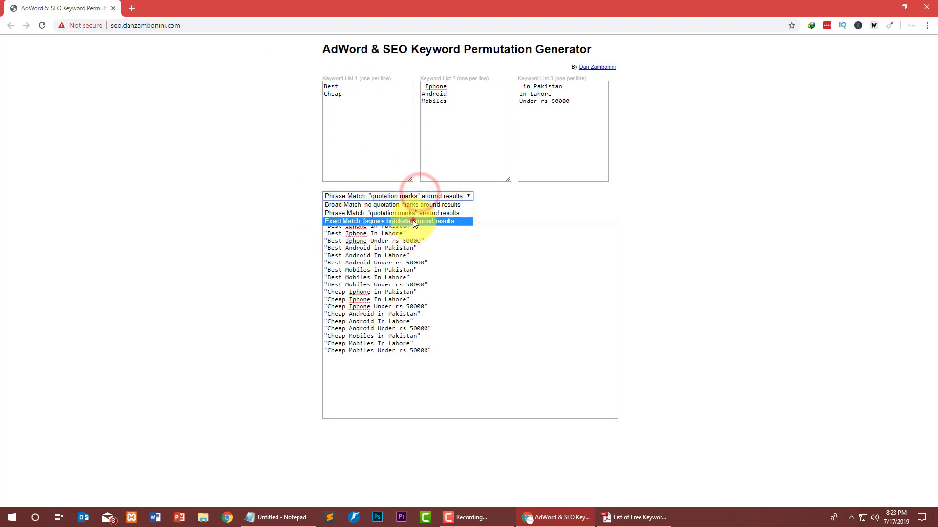
{"action": "left_click", "coordinate": [412, 221]}
{"action": "left_click", "coordinate": [386, 213]}
{"action": "left_click_drag", "start_coordinate": [443, 228], "coordinate": [418, 324]}
{"action": "left_click_drag", "start_coordinate": [456, 356], "coordinate": [324, 246]}
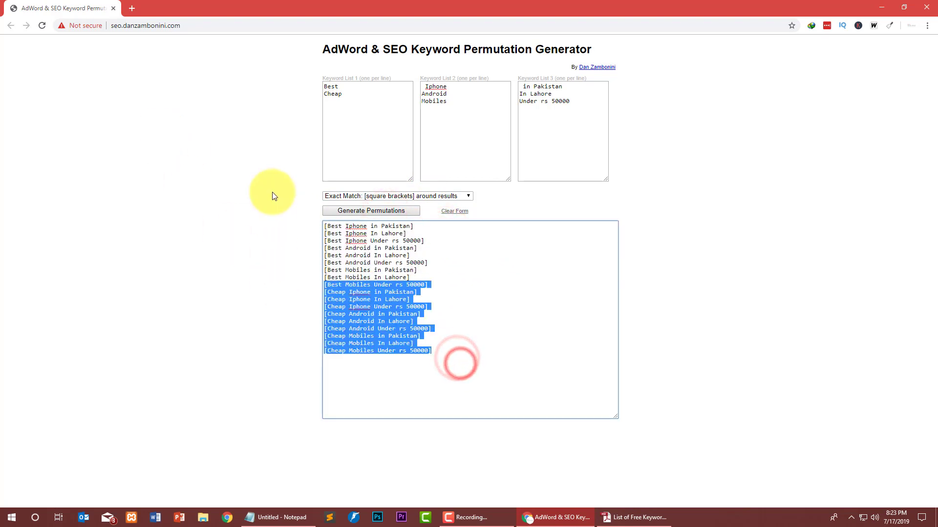
{"action": "key", "text": "ctrl+a"}
Switch back to Broad Match and regenerate the combinations without brackets.
{"action": "left_click", "coordinate": [390, 198]}
{"action": "left_click", "coordinate": [378, 205]}
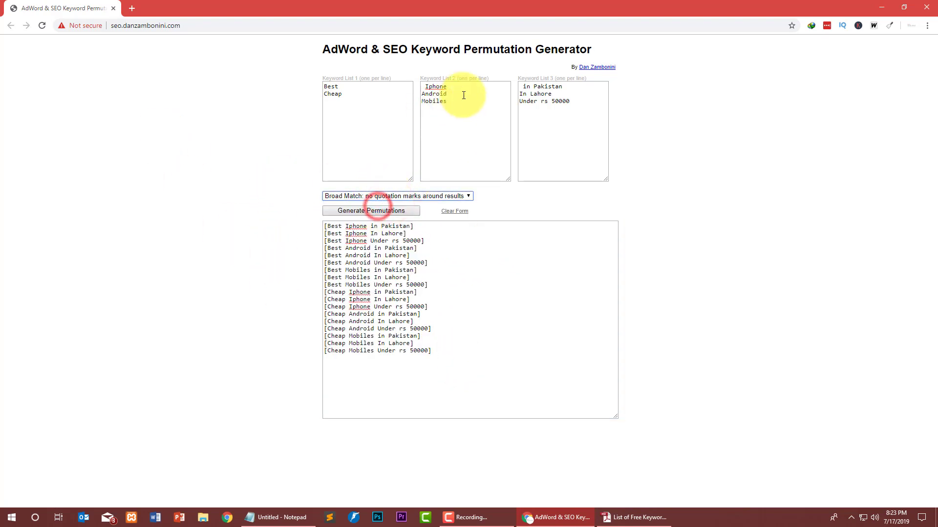
{"action": "left_click_drag", "start_coordinate": [464, 94], "coordinate": [376, 53]}
{"action": "left_click", "coordinate": [509, 143]}
{"action": "left_click_drag", "start_coordinate": [621, 114], "coordinate": [490, 68]}
{"action": "left_click", "coordinate": [588, 104]}
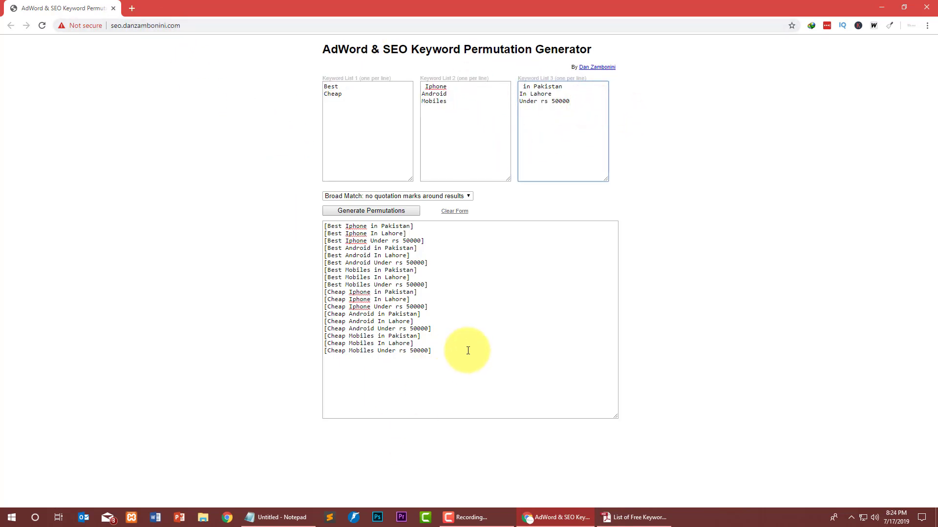
{"action": "left_click", "coordinate": [445, 341]}
{"action": "key", "text": "ctrl+a"}
{"action": "left_click", "coordinate": [363, 211]}
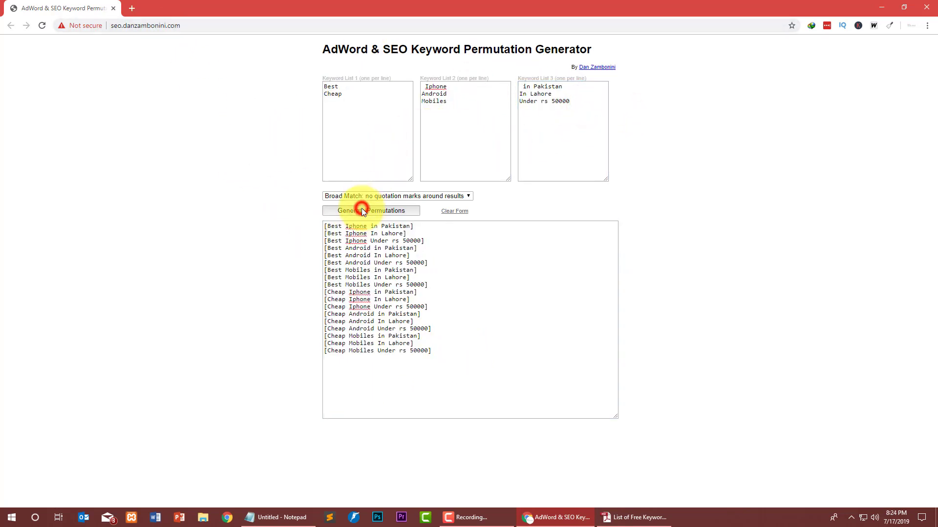
Delete Keyword List 3's phrases and regenerate combinations from the first two lists.
{"action": "left_click", "coordinate": [370, 122]}
{"action": "left_click_drag", "start_coordinate": [594, 111], "coordinate": [495, 73]}
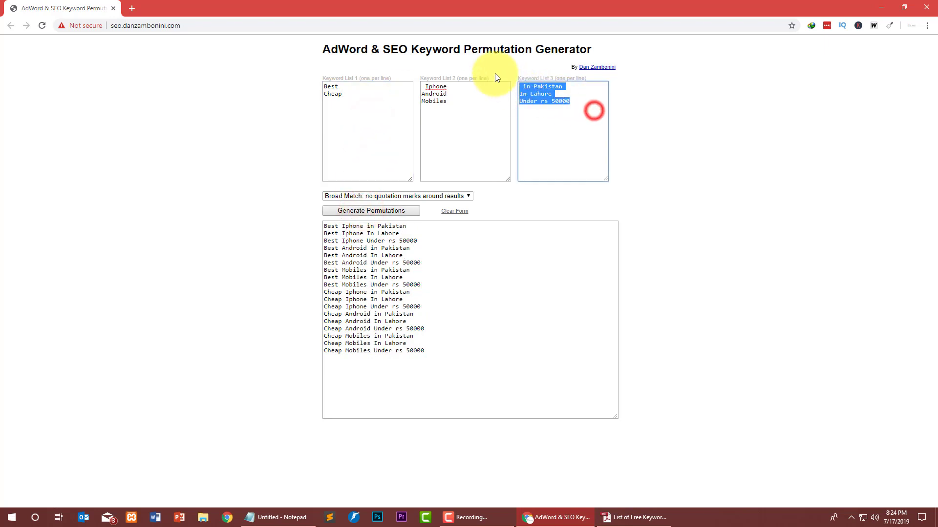
{"action": "key", "text": "Delete"}
{"action": "left_click", "coordinate": [355, 215]}
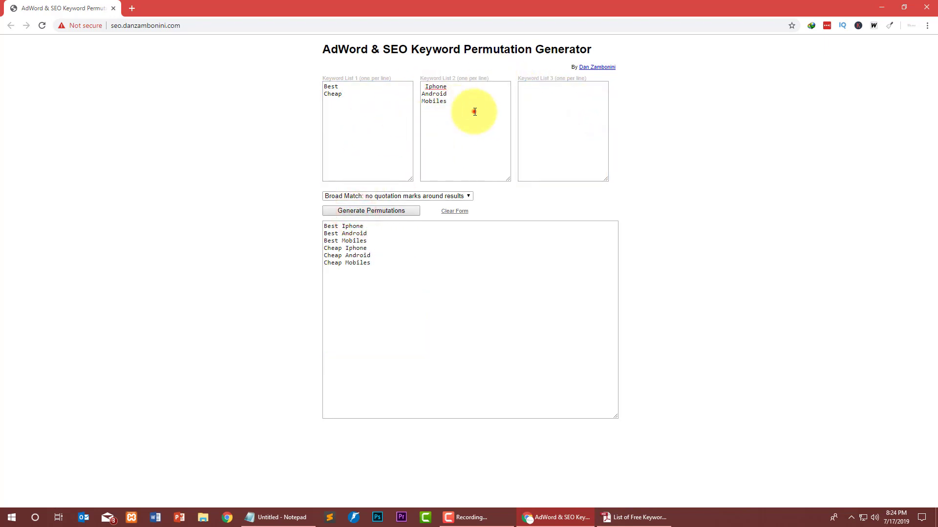
Replace List 1 with +best and generate +best Iphone, +best Android and +best Mobiles.
{"action": "left_click", "coordinate": [473, 111]}
{"action": "key", "text": "ctrl+a"}
{"action": "left_click", "coordinate": [361, 143]}
{"action": "left_click", "coordinate": [356, 107]}
{"action": "key", "text": "Delete"}
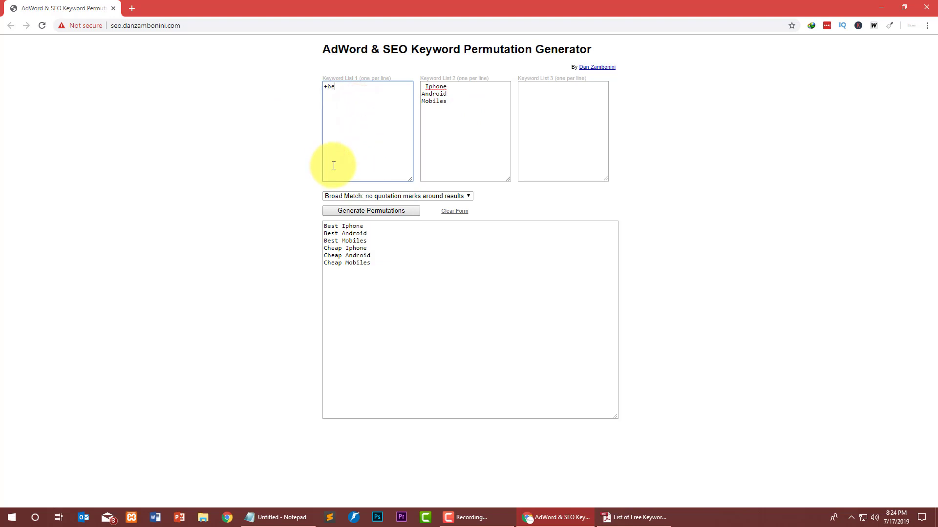
{"action": "left_click", "coordinate": [361, 211]}
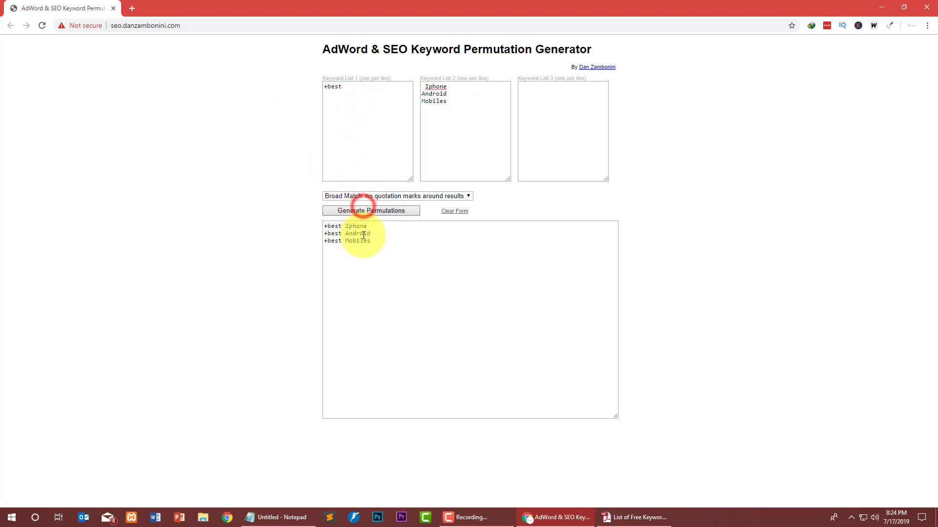
{"action": "left_click_drag", "start_coordinate": [372, 240], "coordinate": [324, 226]}
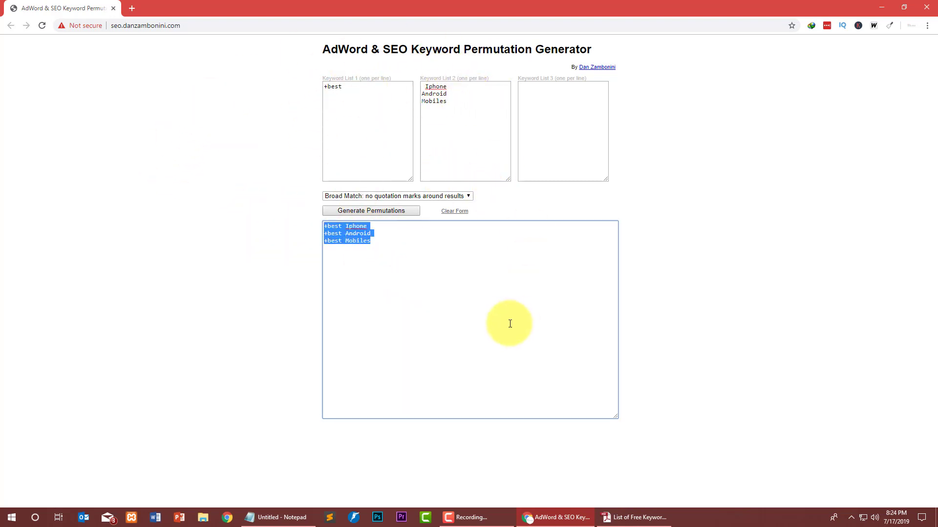
{"action": "left_click", "coordinate": [491, 318]}
{"action": "left_click", "coordinate": [439, 277]}
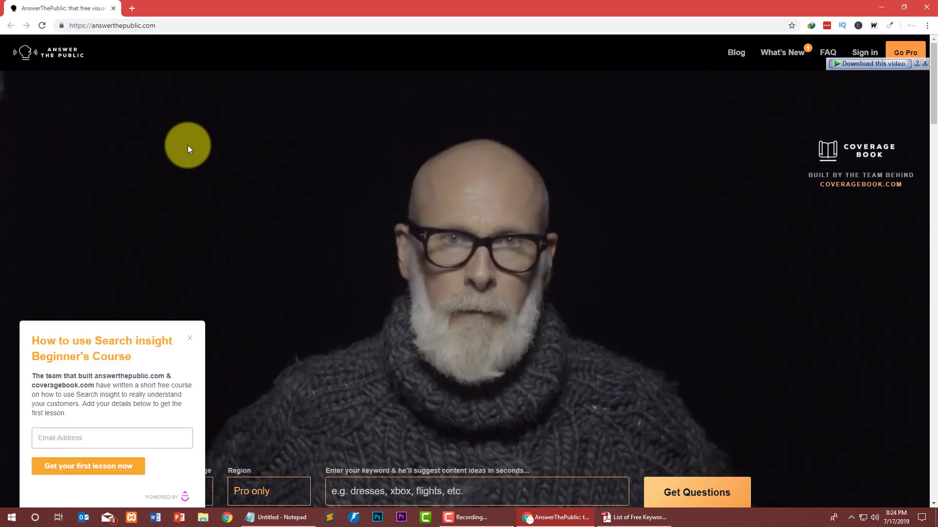
Close the course popup and search AnswerThePublic for 'digital marketing' with the default region.
{"action": "scroll", "coordinate": [252, 153], "scroll_direction": "down", "scroll_amount": 4}
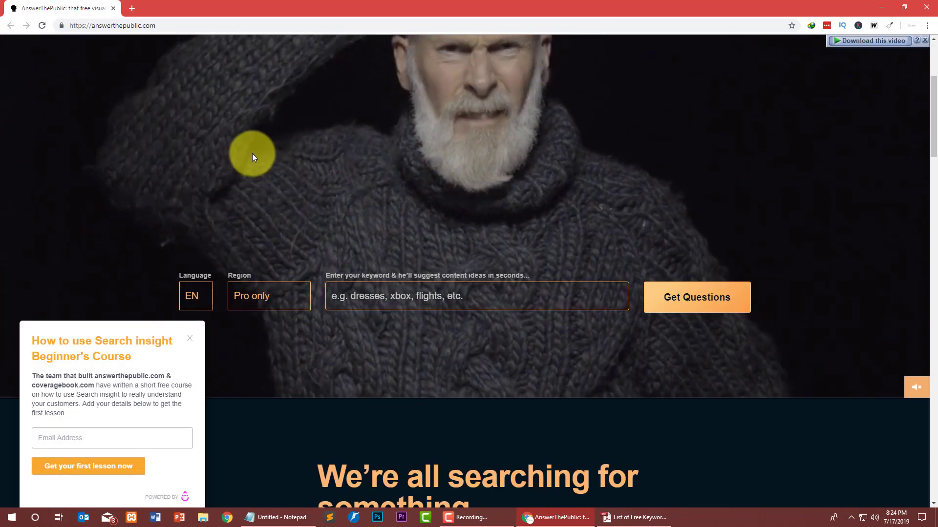
{"action": "scroll", "coordinate": [252, 154], "scroll_direction": "up", "scroll_amount": 4}
{"action": "left_click", "coordinate": [189, 338]}
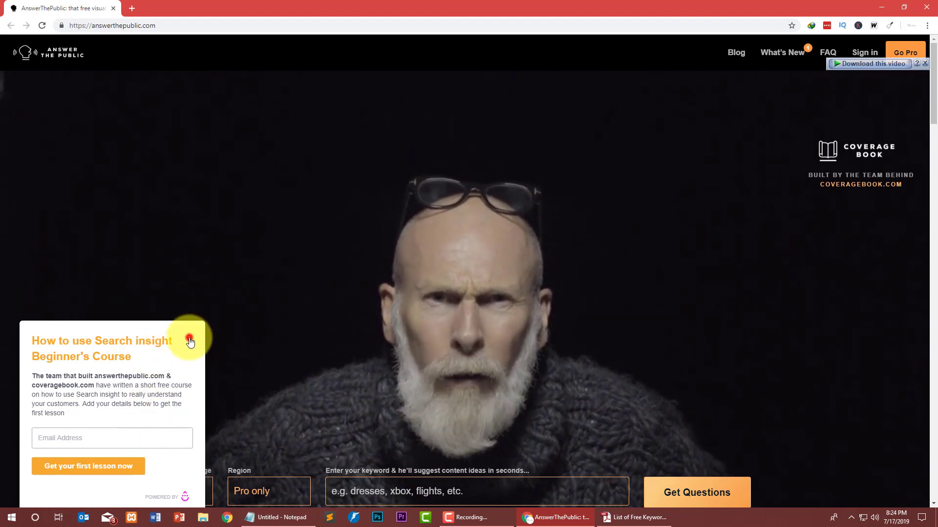
{"action": "scroll", "coordinate": [450, 297], "scroll_direction": "down", "scroll_amount": 4}
{"action": "left_click", "coordinate": [464, 298]}
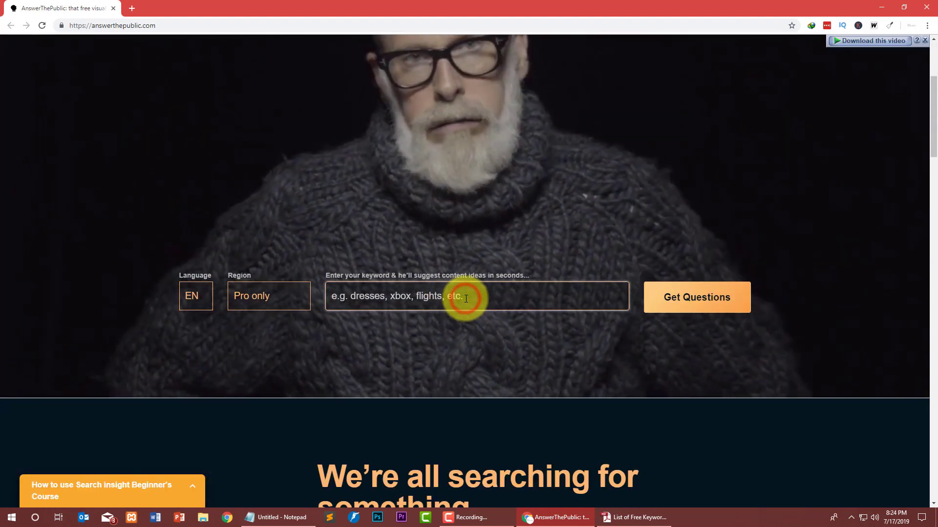
{"action": "type", "text": "dig"}
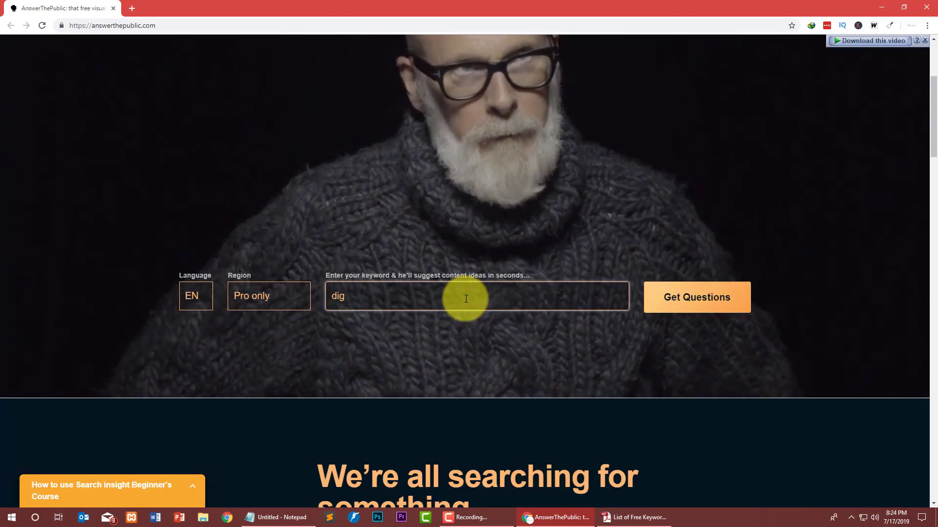
{"action": "type", "text": "ital mar"}
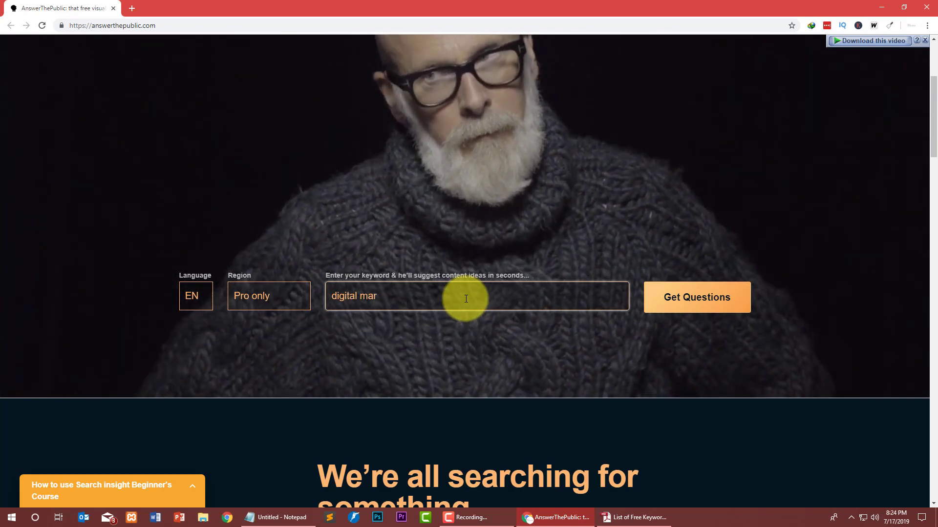
{"action": "type", "text": "keting"}
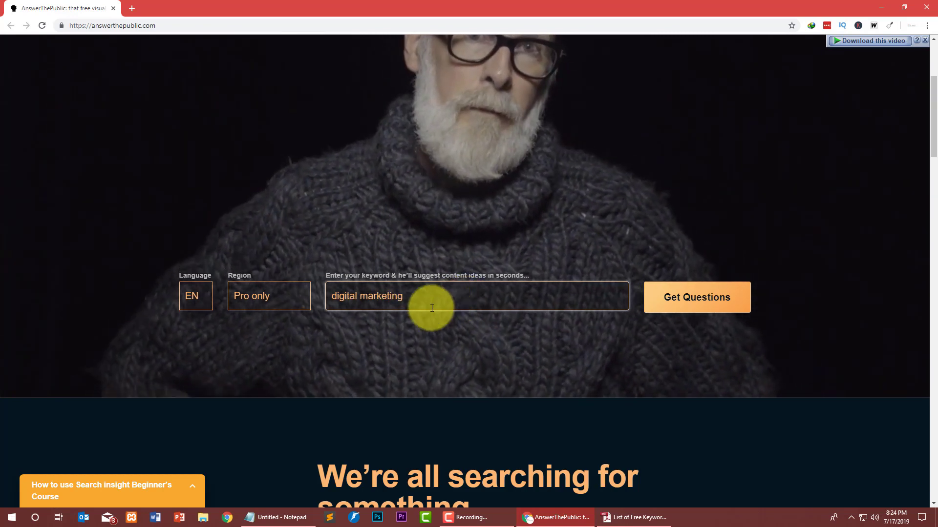
{"action": "left_click", "coordinate": [280, 296]}
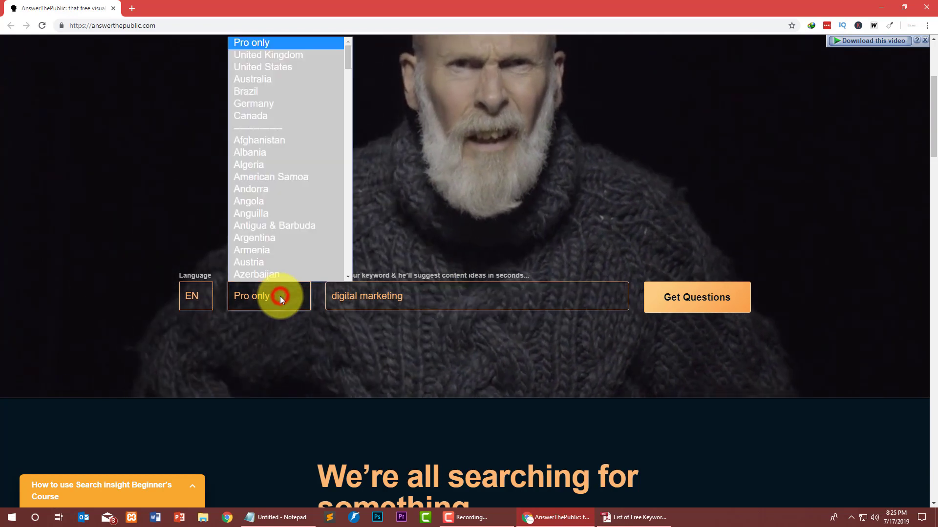
{"action": "left_click", "coordinate": [653, 297]}
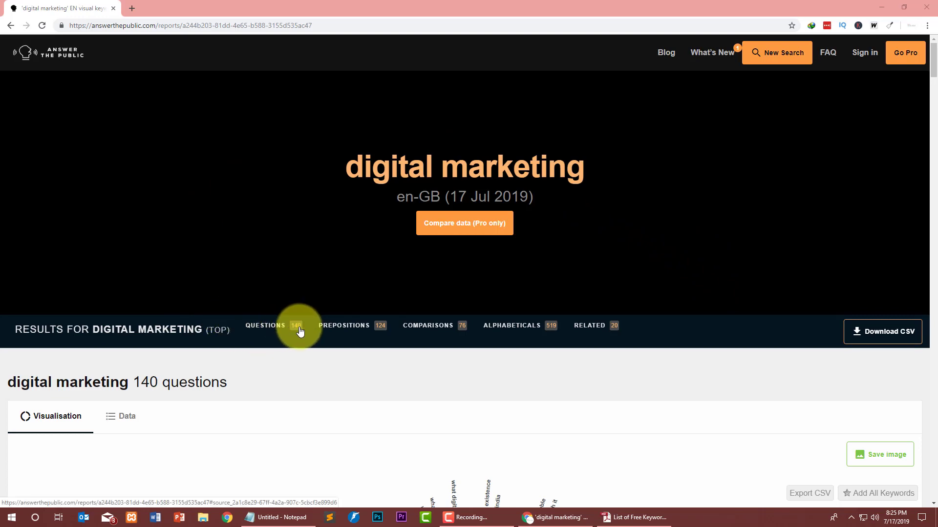
Scroll through the 140-question digital marketing wheel down to the 124 prepositions heading.
{"action": "scroll", "coordinate": [204, 247], "scroll_direction": "down", "scroll_amount": 3}
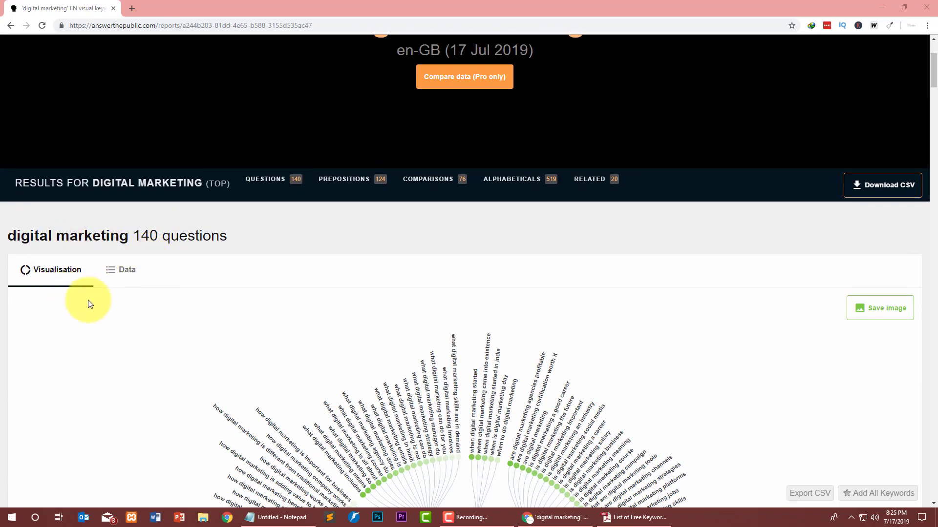
{"action": "scroll", "coordinate": [389, 237], "scroll_direction": "down", "scroll_amount": 4}
{"action": "scroll", "coordinate": [391, 178], "scroll_direction": "down", "scroll_amount": 2}
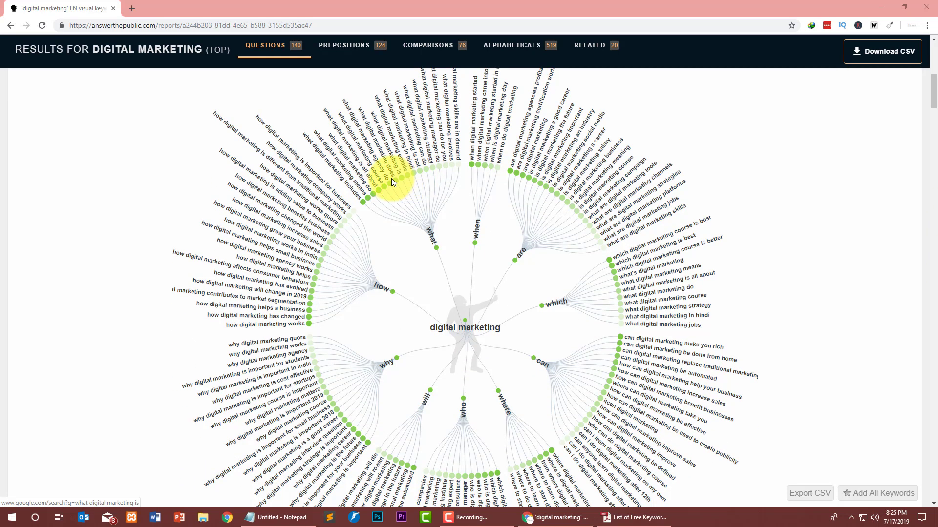
{"action": "scroll", "coordinate": [389, 179], "scroll_direction": "down", "scroll_amount": 1}
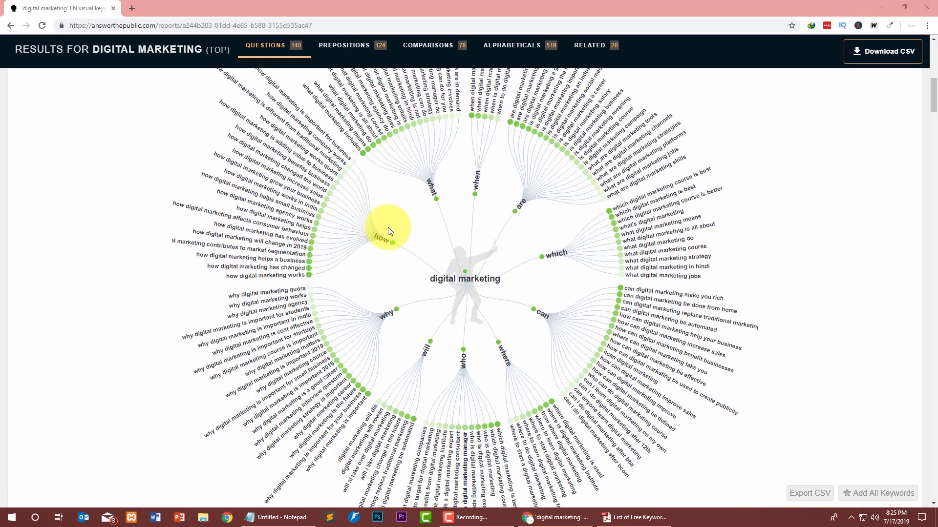
{"action": "scroll", "coordinate": [388, 227], "scroll_direction": "down", "scroll_amount": 1}
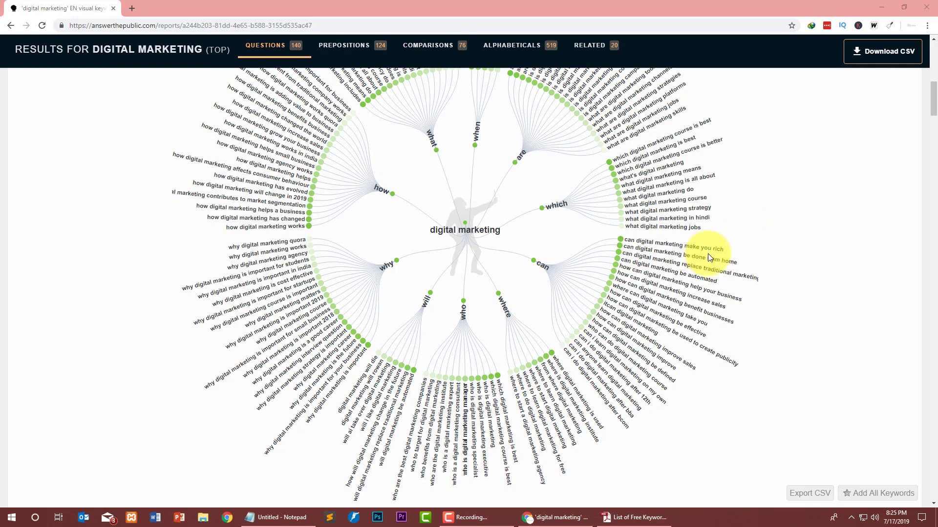
{"action": "scroll", "coordinate": [545, 146], "scroll_direction": "down", "scroll_amount": 4}
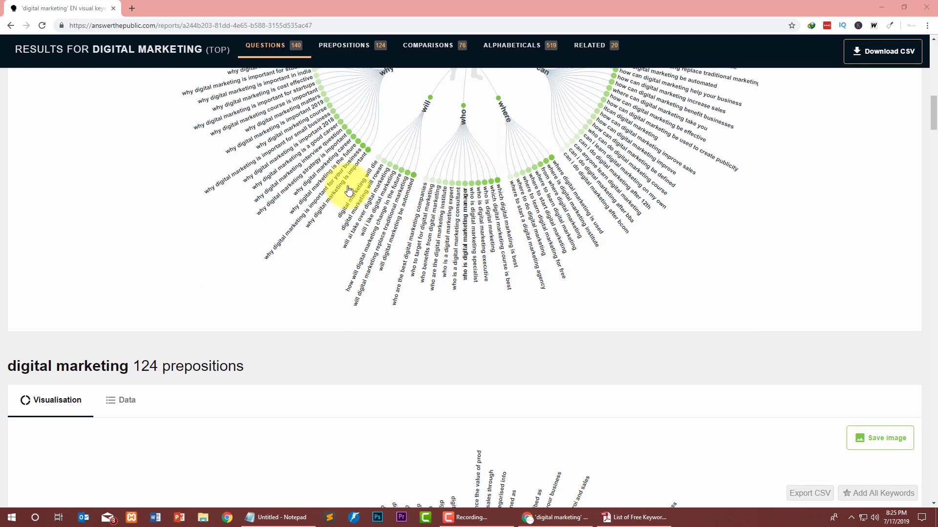
{"action": "scroll", "coordinate": [348, 190], "scroll_direction": "up", "scroll_amount": 12}
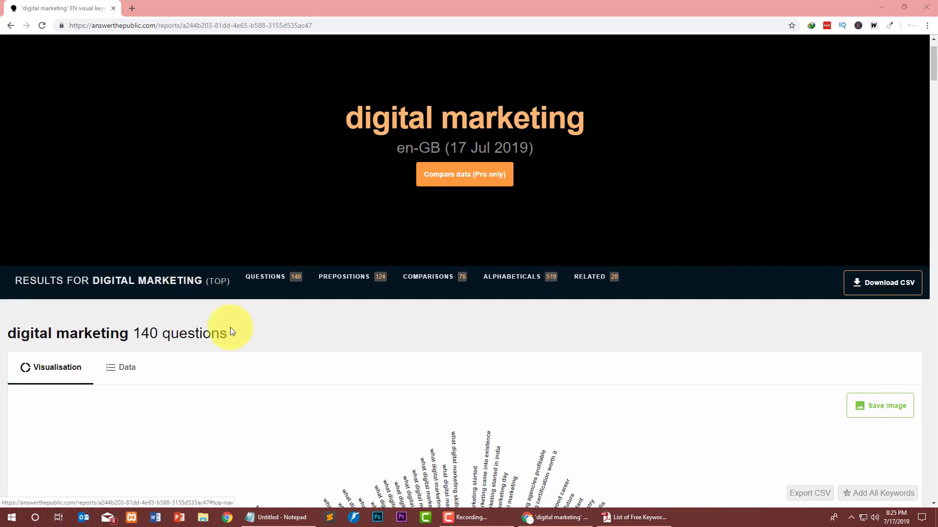
{"action": "left_click", "coordinate": [248, 331]}
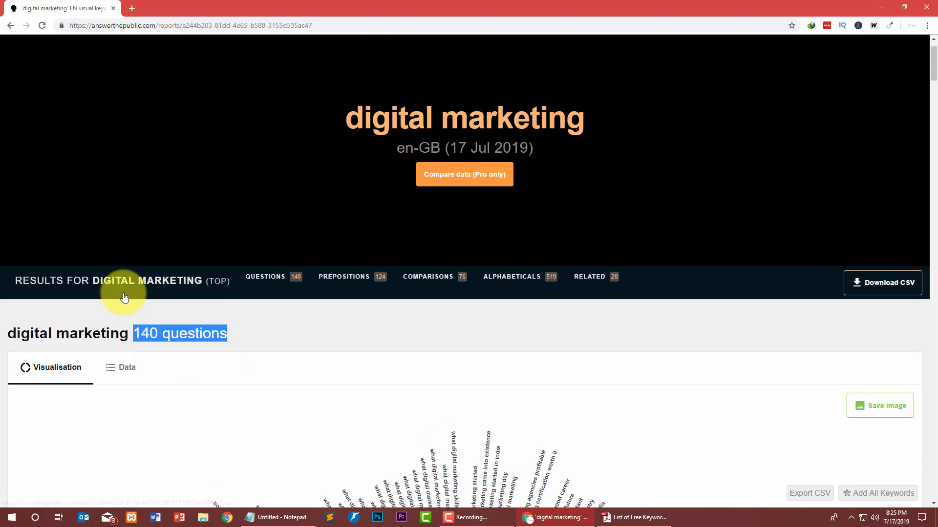
{"action": "scroll", "coordinate": [124, 293], "scroll_direction": "down", "scroll_amount": 5}
{"action": "scroll", "coordinate": [508, 293], "scroll_direction": "down", "scroll_amount": 3}
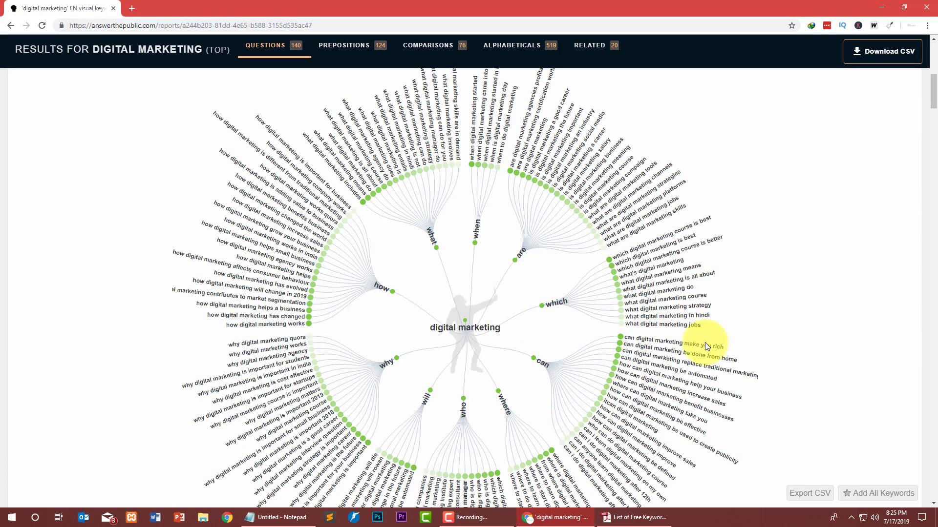
{"action": "scroll", "coordinate": [310, 226], "scroll_direction": "down", "scroll_amount": 2}
{"action": "scroll", "coordinate": [304, 227], "scroll_direction": "down", "scroll_amount": 7}
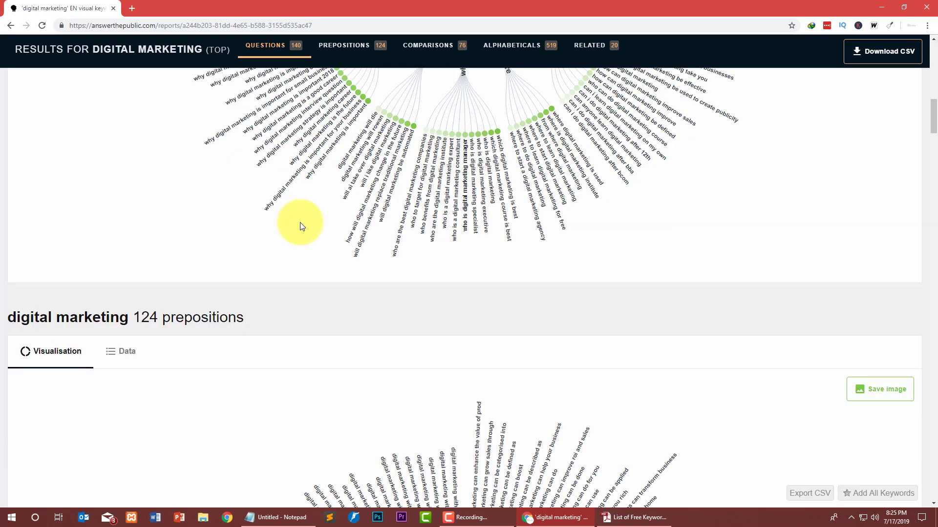
{"action": "left_click_drag", "start_coordinate": [241, 219], "coordinate": [136, 218]}
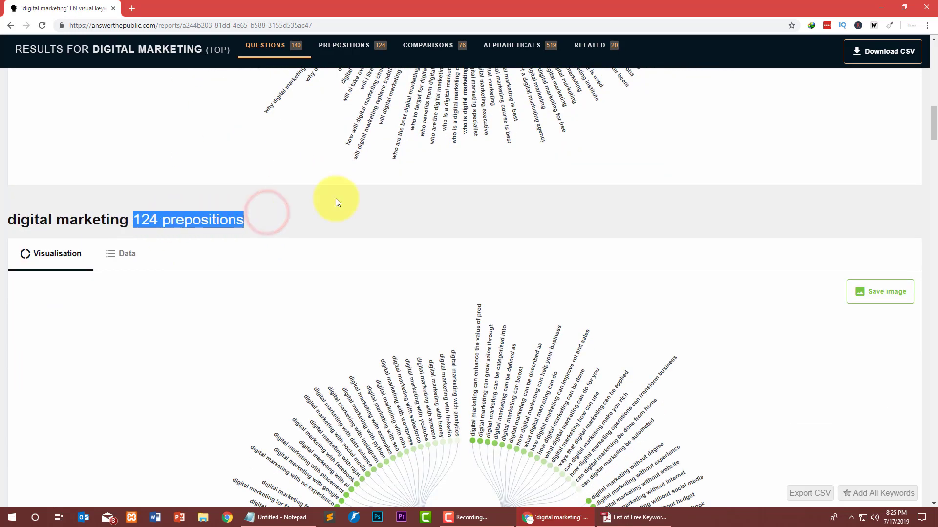
{"action": "scroll", "coordinate": [391, 269], "scroll_direction": "down", "scroll_amount": 5}
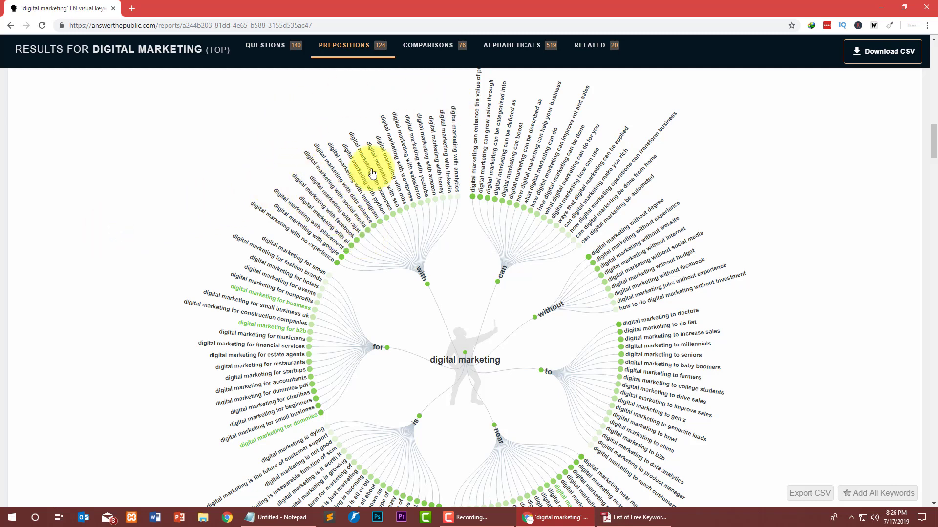
Scroll past the prepositions wheel, highlight the 76 comparisons heading, and continue to alphabeticals.
{"action": "scroll", "coordinate": [273, 218], "scroll_direction": "down", "scroll_amount": 10}
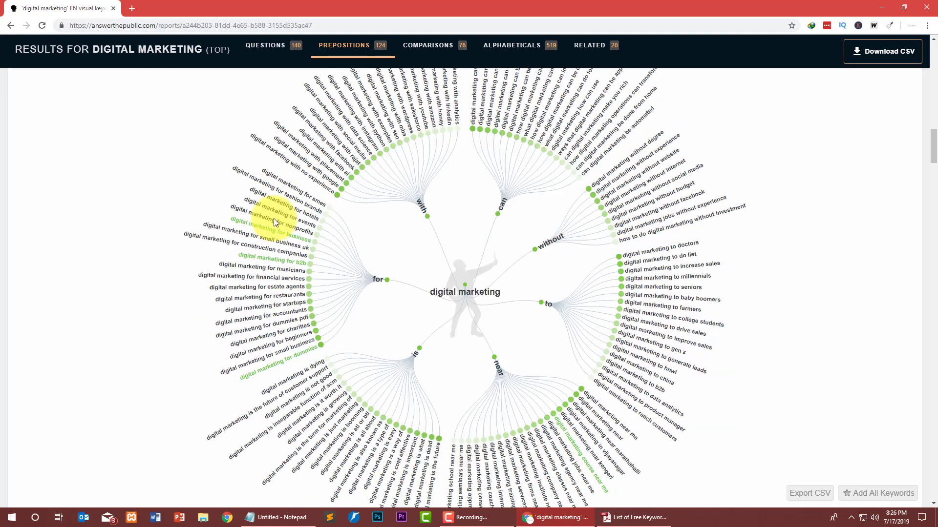
{"action": "left_click_drag", "start_coordinate": [185, 205], "coordinate": [154, 203]}
{"action": "left_click", "coordinate": [298, 175]}
{"action": "scroll", "coordinate": [264, 177], "scroll_direction": "down", "scroll_amount": 4}
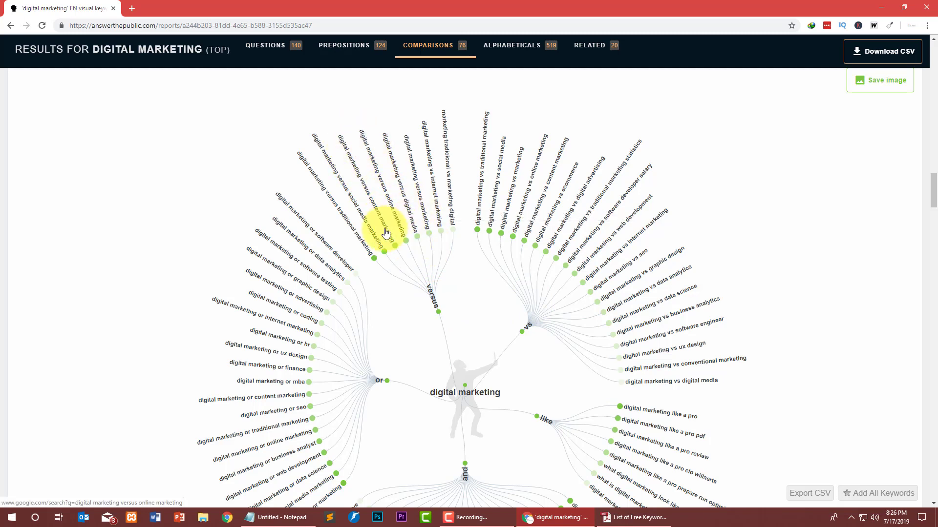
{"action": "scroll", "coordinate": [593, 215], "scroll_direction": "down", "scroll_amount": 3}
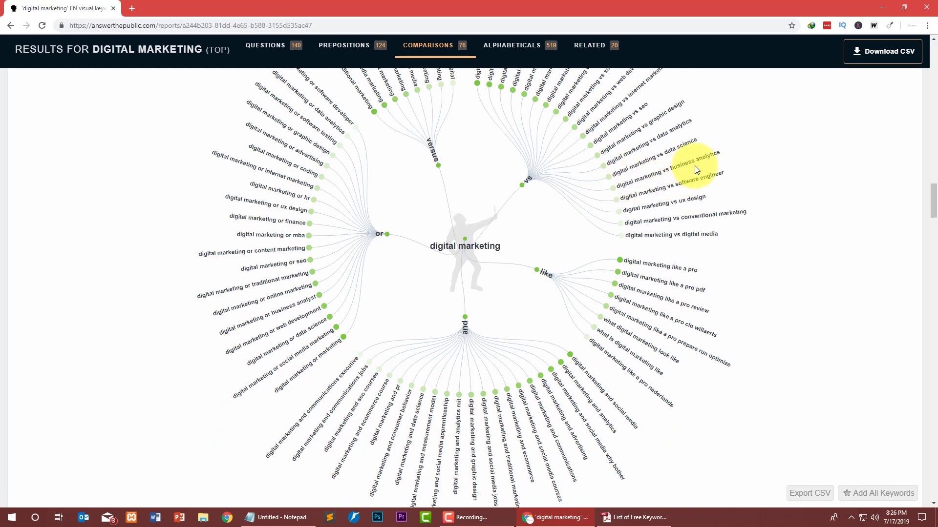
{"action": "scroll", "coordinate": [338, 226], "scroll_direction": "down", "scroll_amount": 8}
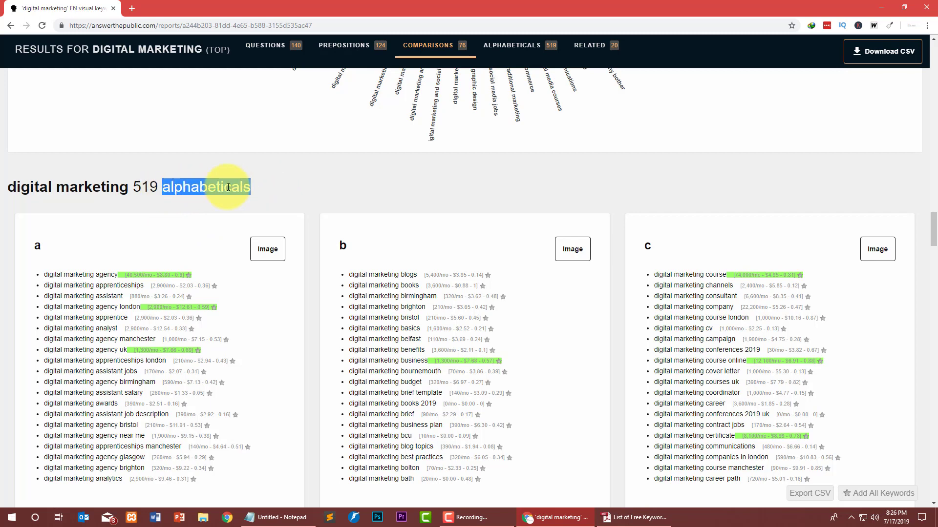
Highlight the 'digital marketing 519 alphabeticals' heading.
{"action": "scroll", "coordinate": [54, 215], "scroll_direction": "down", "scroll_amount": 3}
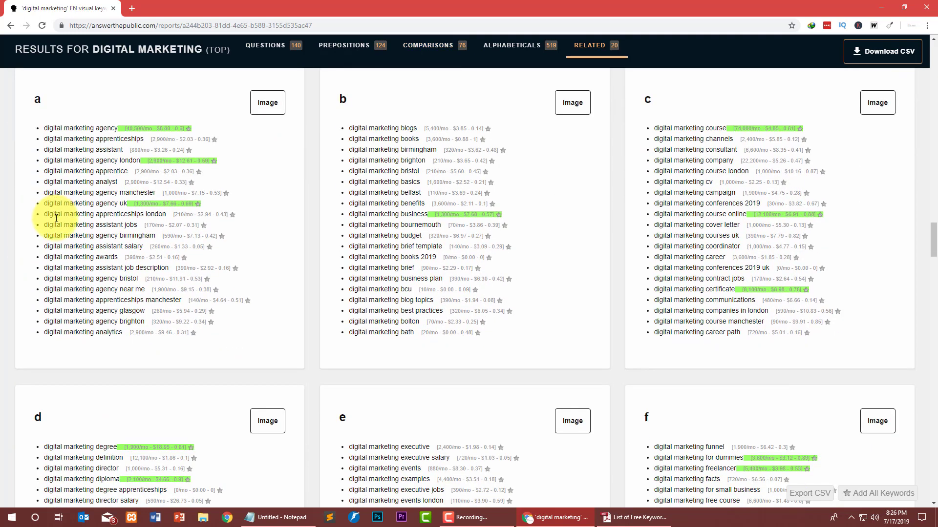
{"action": "scroll", "coordinate": [98, 196], "scroll_direction": "up", "scroll_amount": 3}
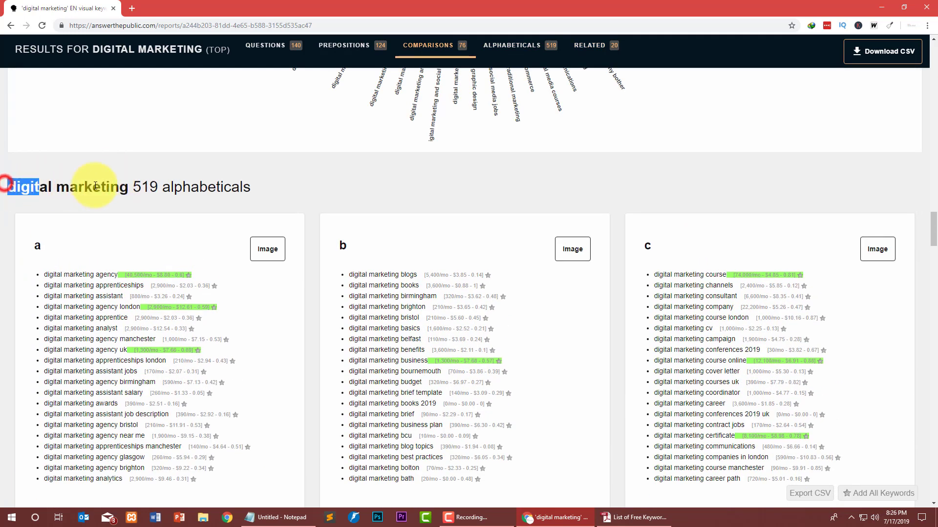
{"action": "left_click_drag", "start_coordinate": [95, 185], "coordinate": [37, 186]}
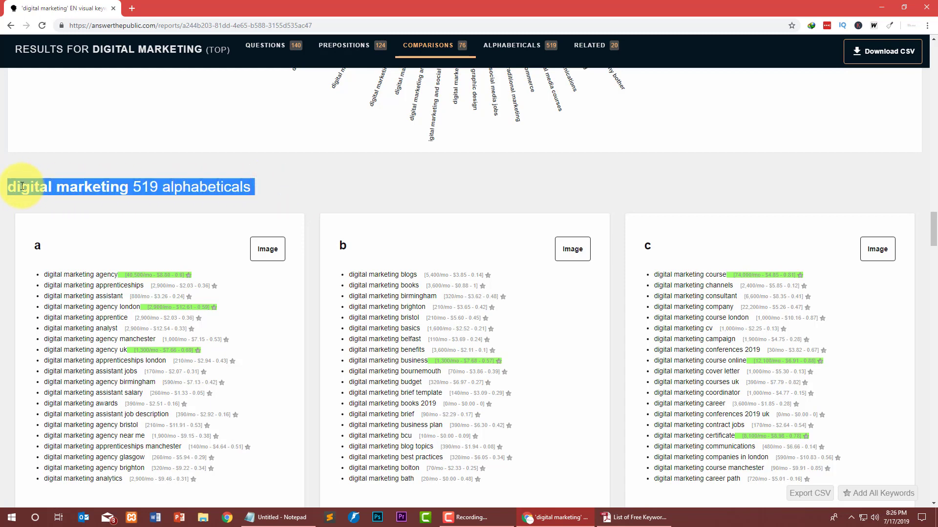
{"action": "left_click", "coordinate": [197, 188]}
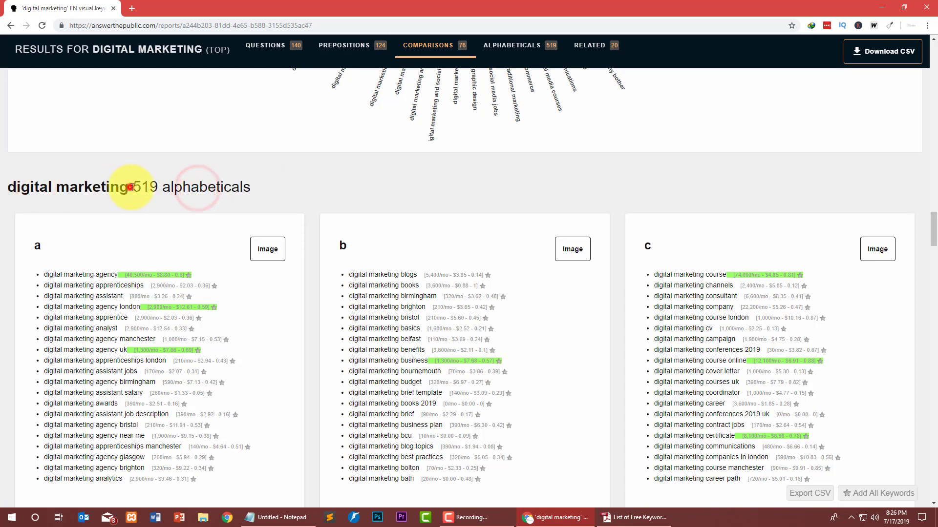
{"action": "left_click_drag", "start_coordinate": [168, 187], "coordinate": [284, 191]}
{"action": "left_click", "coordinate": [330, 192]}
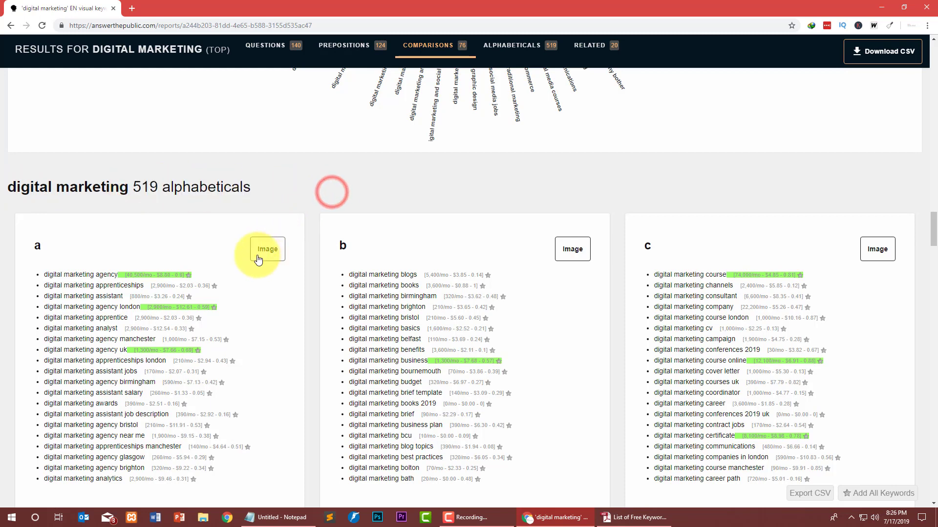
Scroll through the a–z keyword lists down to the 20 related searches wheel.
{"action": "scroll", "coordinate": [131, 256], "scroll_direction": "down", "scroll_amount": 2}
{"action": "scroll", "coordinate": [132, 256], "scroll_direction": "down", "scroll_amount": 2}
{"action": "scroll", "coordinate": [61, 100], "scroll_direction": "up", "scroll_amount": 1}
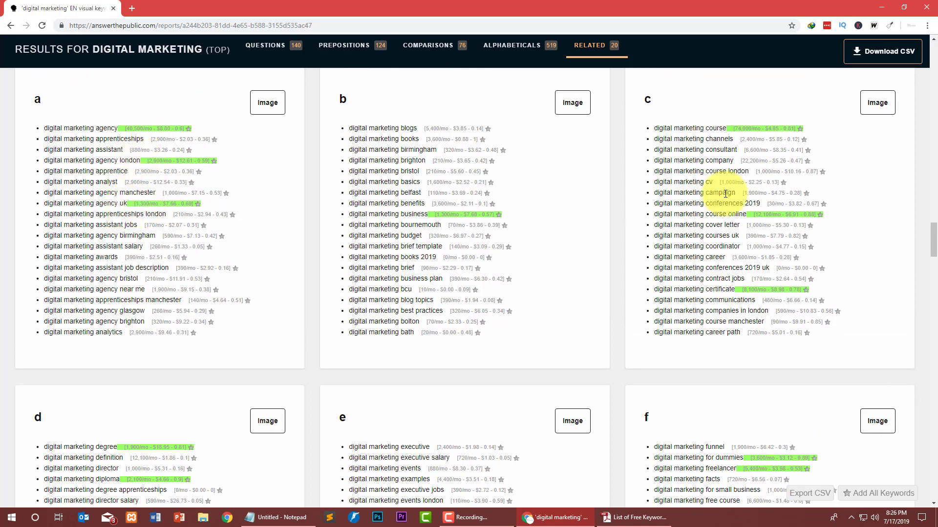
{"action": "scroll", "coordinate": [419, 261], "scroll_direction": "down", "scroll_amount": 7}
{"action": "scroll", "coordinate": [191, 278], "scroll_direction": "down", "scroll_amount": 17}
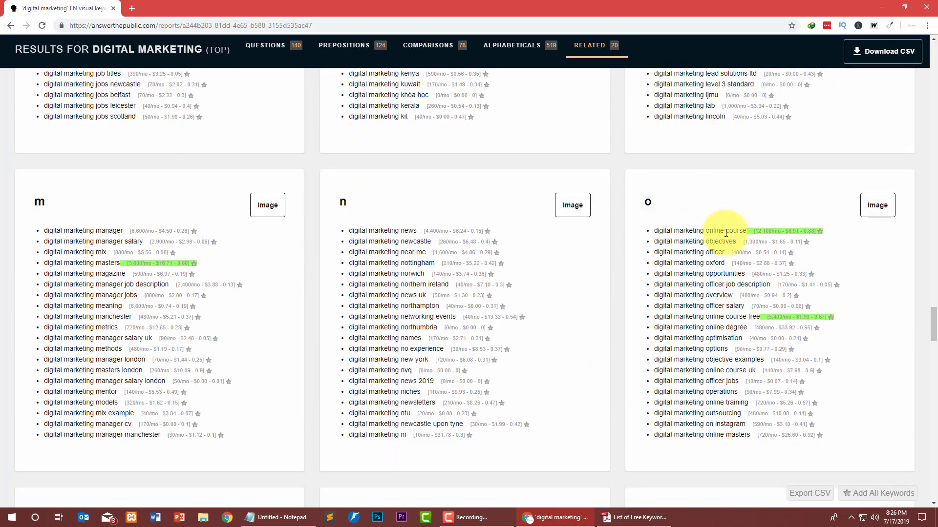
{"action": "scroll", "coordinate": [209, 259], "scroll_direction": "down", "scroll_amount": 20}
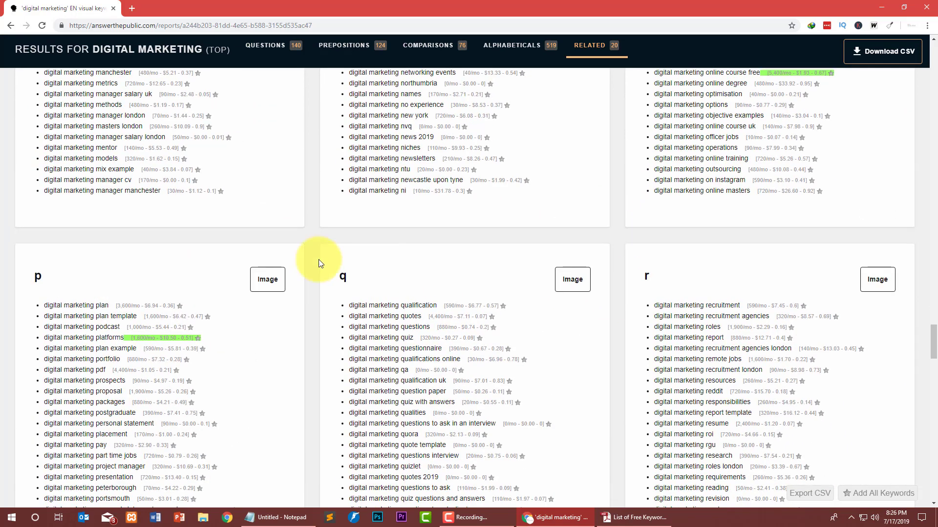
{"action": "scroll", "coordinate": [207, 263], "scroll_direction": "down", "scroll_amount": 3}
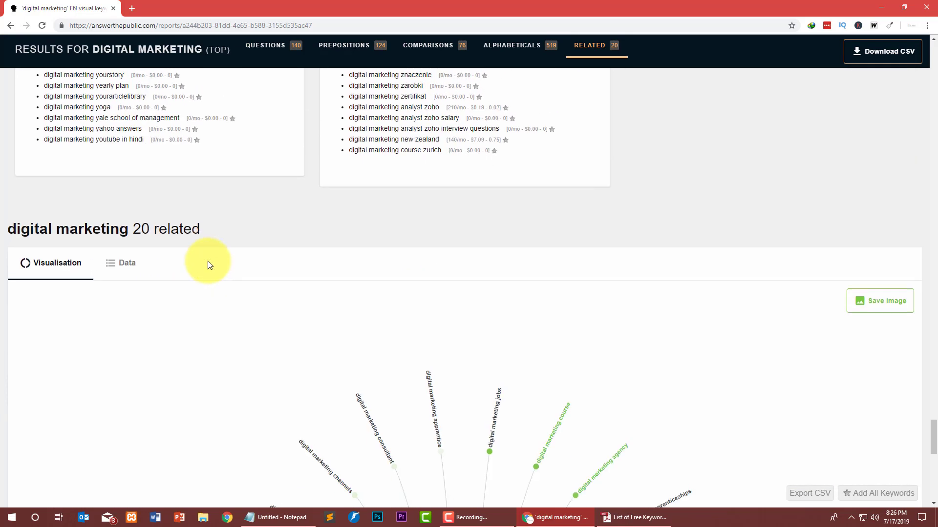
{"action": "scroll", "coordinate": [207, 264], "scroll_direction": "up", "scroll_amount": 5}
{"action": "scroll", "coordinate": [205, 262], "scroll_direction": "down", "scroll_amount": 3}
{"action": "scroll", "coordinate": [54, 332], "scroll_direction": "down", "scroll_amount": 4}
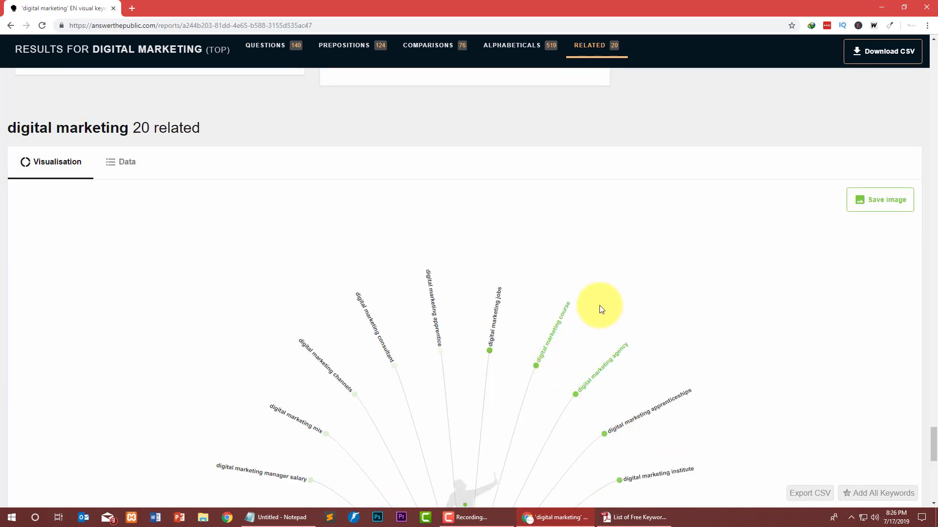
{"action": "scroll", "coordinate": [532, 366], "scroll_direction": "down", "scroll_amount": 9}
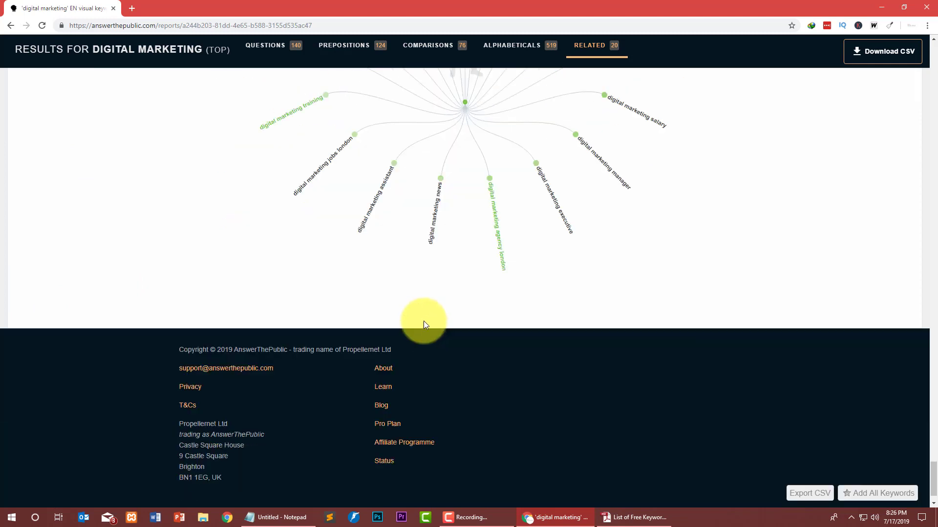
{"action": "scroll", "coordinate": [421, 318], "scroll_direction": "up", "scroll_amount": 8}
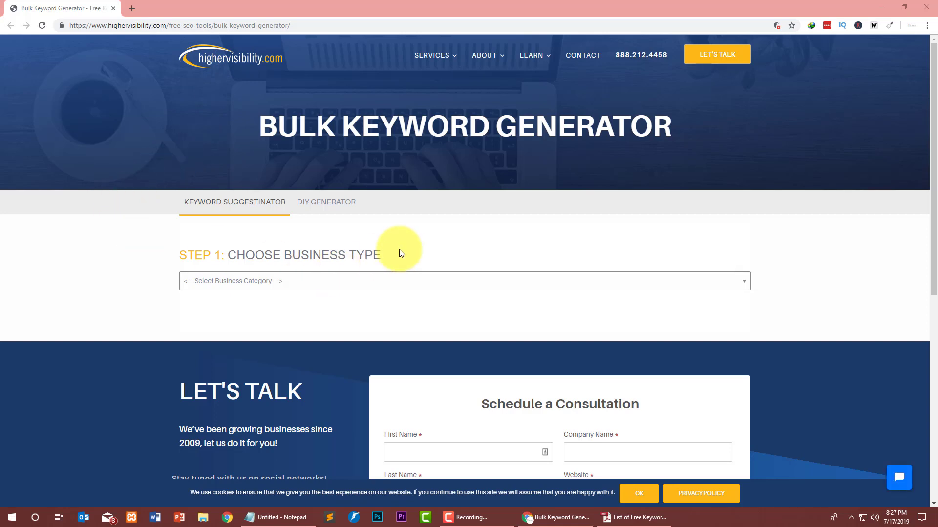
Dismiss the chat popup and choose Plumbing as the Step 1 business type.
{"action": "left_click_drag", "start_coordinate": [400, 247], "coordinate": [225, 248]}
{"action": "left_click", "coordinate": [421, 240]}
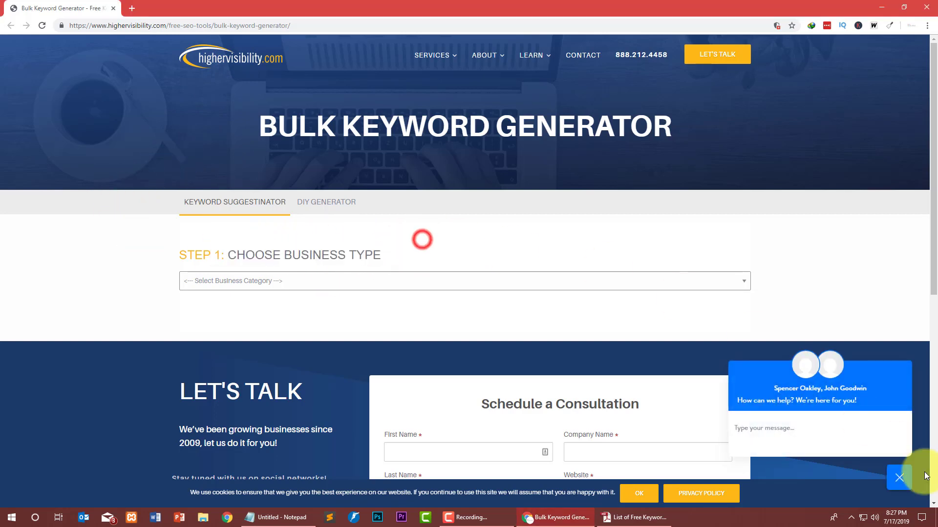
{"action": "left_click", "coordinate": [894, 484]}
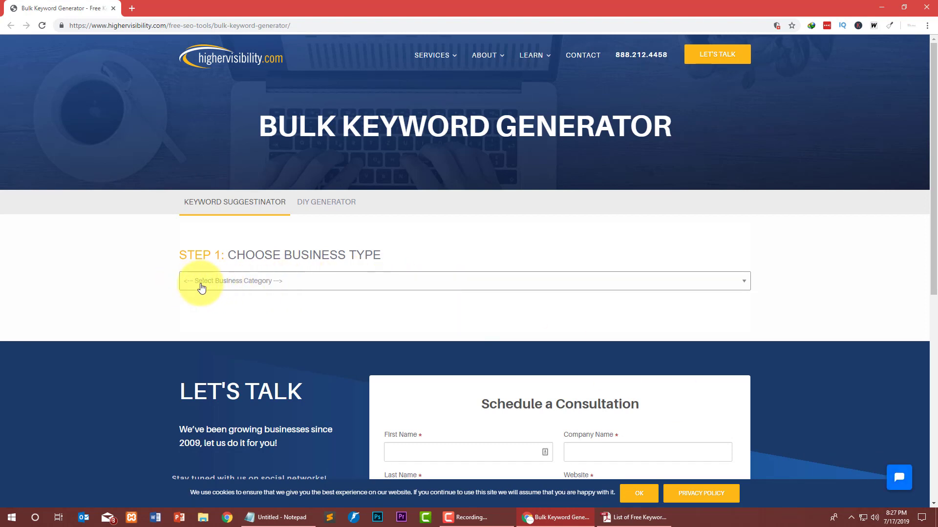
{"action": "left_click", "coordinate": [326, 282]}
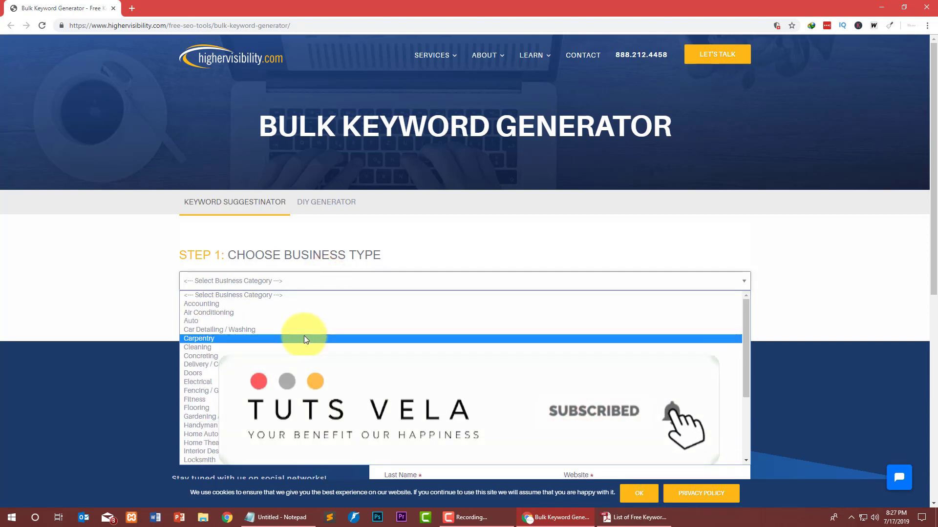
{"action": "scroll", "coordinate": [301, 328], "scroll_direction": "down", "scroll_amount": 4}
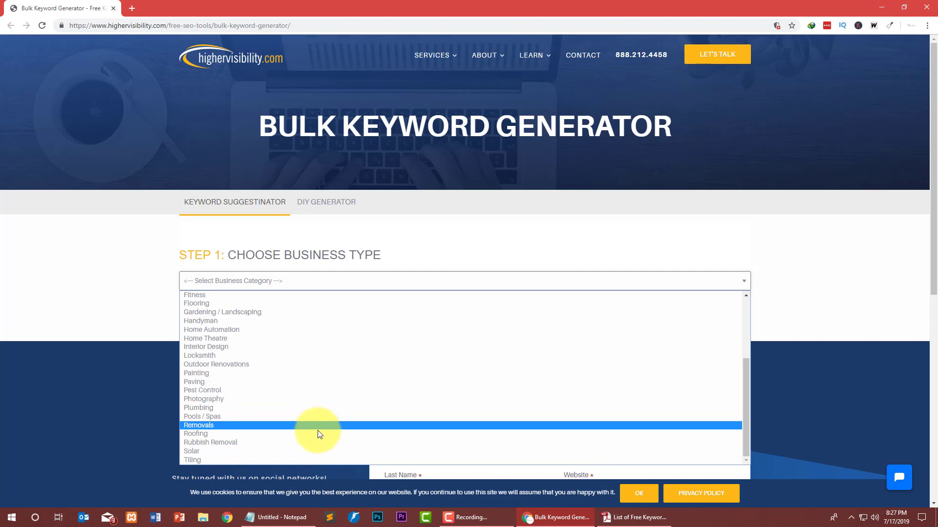
{"action": "left_click", "coordinate": [316, 408]}
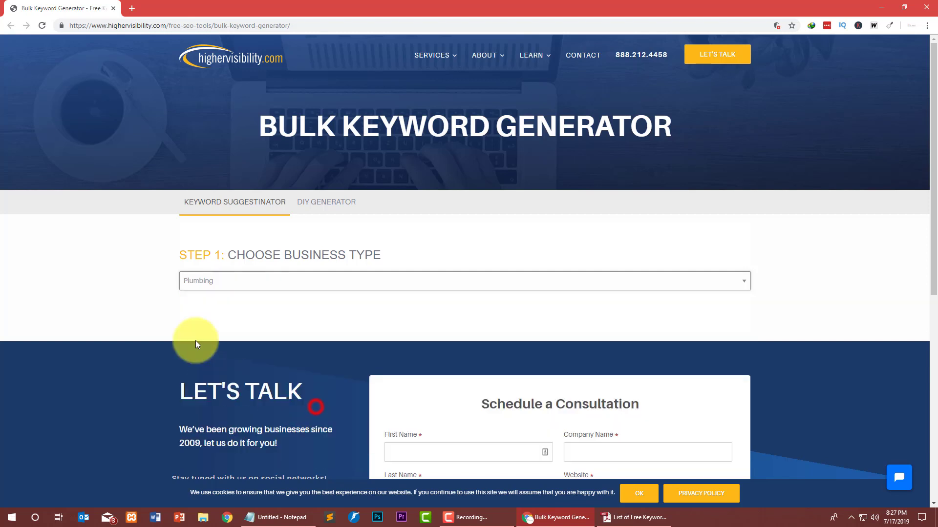
{"action": "scroll", "coordinate": [232, 301], "scroll_direction": "down", "scroll_amount": 5}
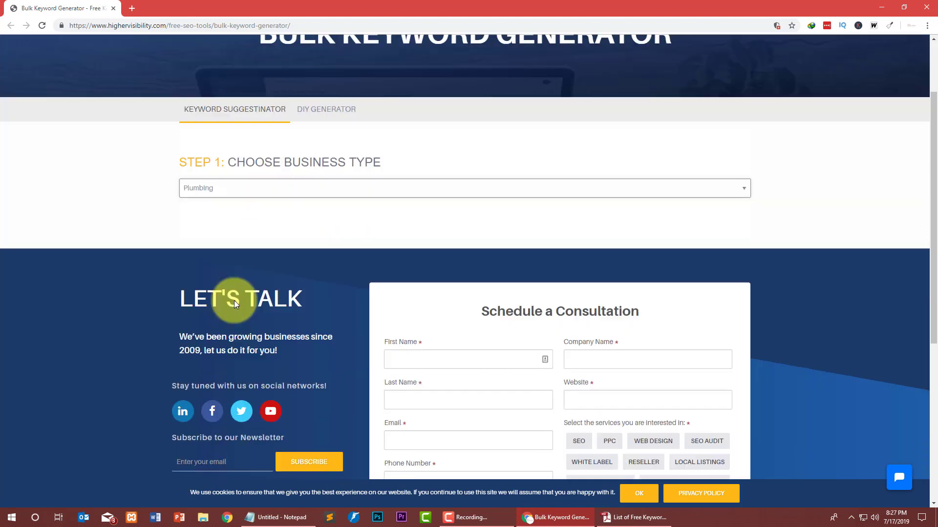
Review the plumbing service options, pointing out 24 Hour Plumbing and Bathroom Plumbing.
{"action": "scroll", "coordinate": [218, 300], "scroll_direction": "up", "scroll_amount": 5}
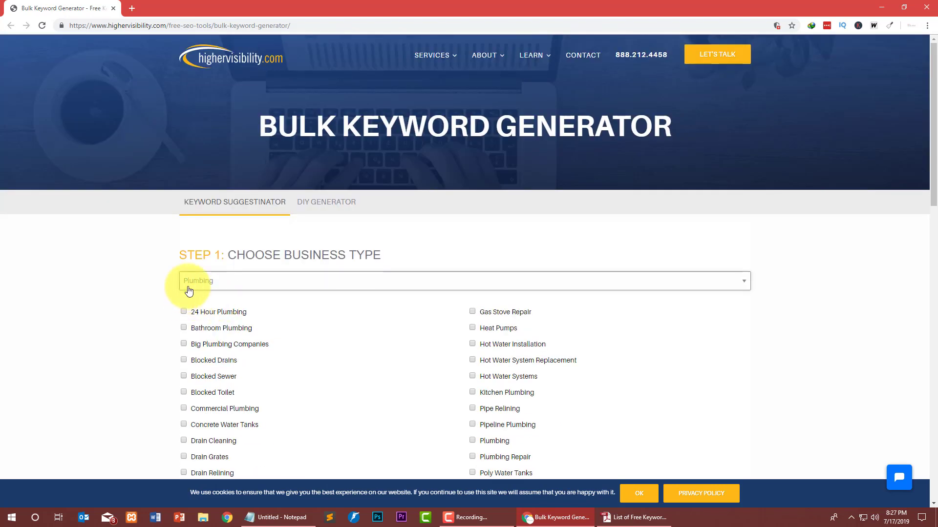
{"action": "left_click_drag", "start_coordinate": [360, 256], "coordinate": [260, 264]}
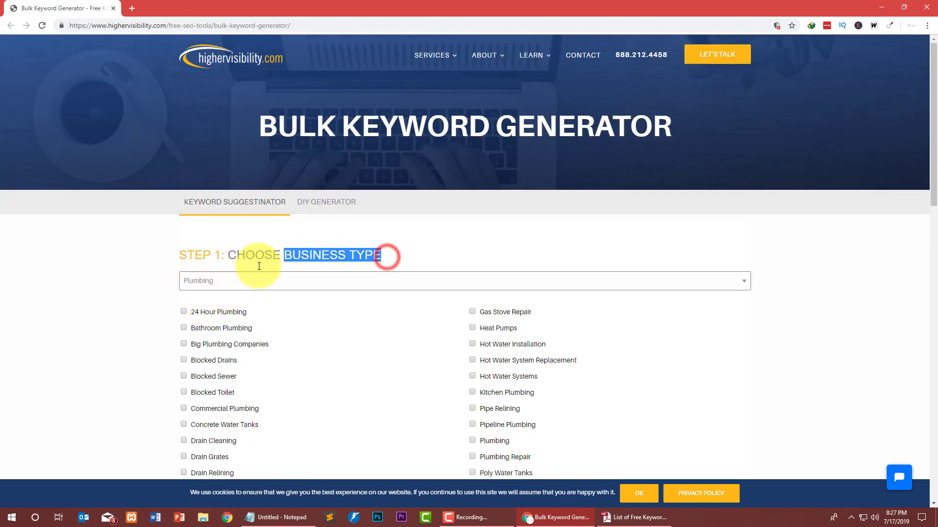
{"action": "scroll", "coordinate": [140, 305], "scroll_direction": "down", "scroll_amount": 3}
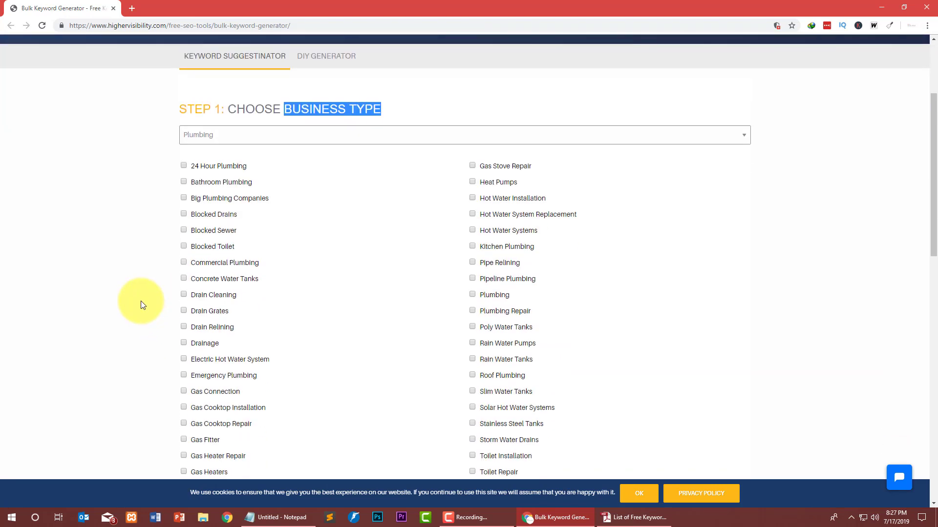
{"action": "left_click_drag", "start_coordinate": [274, 167], "coordinate": [209, 183]}
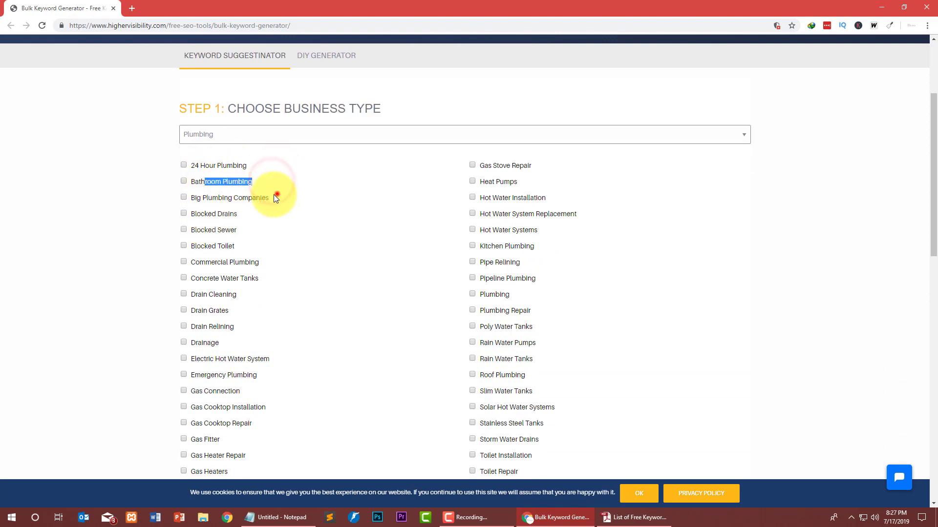
{"action": "left_click_drag", "start_coordinate": [274, 195], "coordinate": [194, 197]}
{"action": "scroll", "coordinate": [328, 197], "scroll_direction": "down", "scroll_amount": 6}
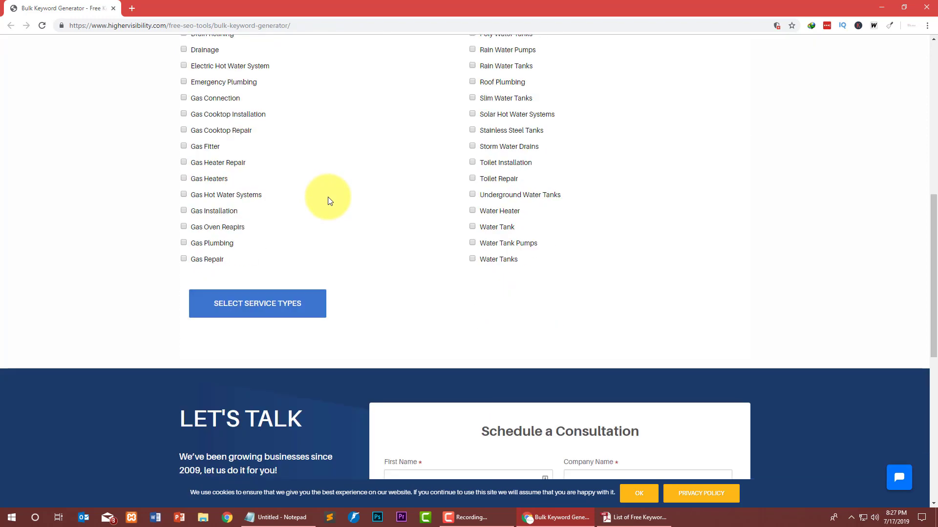
{"action": "scroll", "coordinate": [327, 198], "scroll_direction": "up", "scroll_amount": 4}
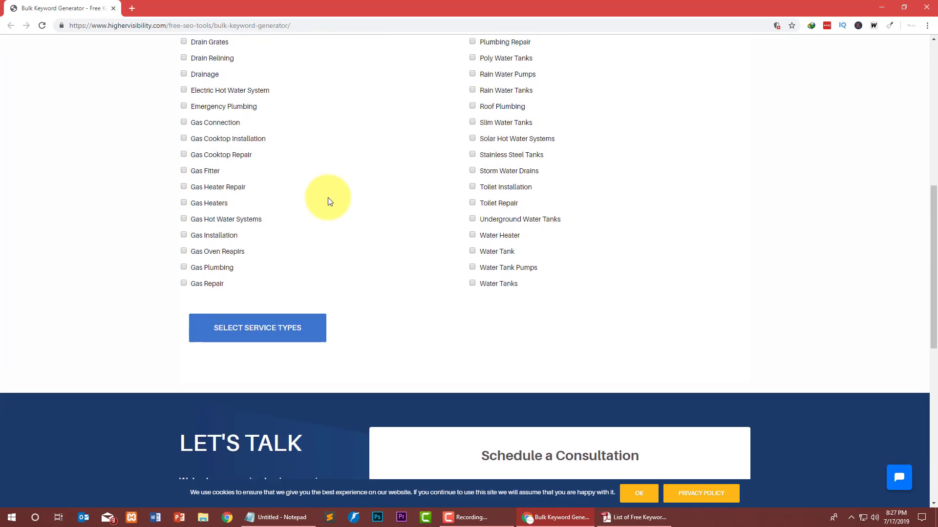
{"action": "left_click", "coordinate": [25, 244]}
{"action": "scroll", "coordinate": [100, 199], "scroll_direction": "up", "scroll_amount": 4}
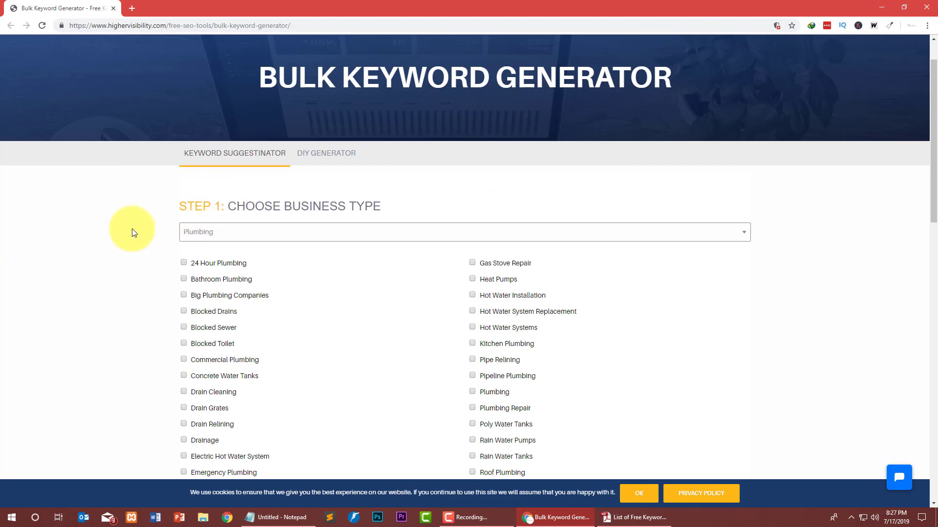
{"action": "scroll", "coordinate": [58, 246], "scroll_direction": "down", "scroll_amount": 1}
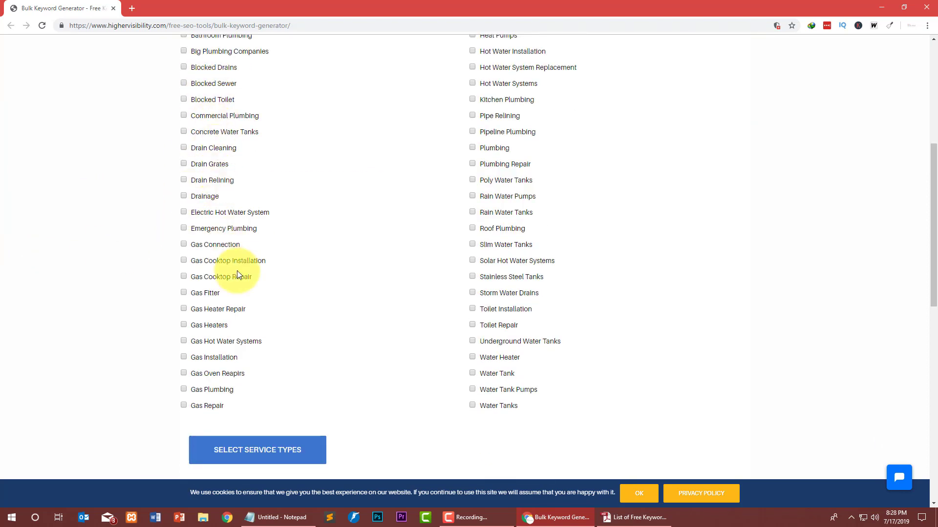
{"action": "scroll", "coordinate": [415, 191], "scroll_direction": "up", "scroll_amount": 3}
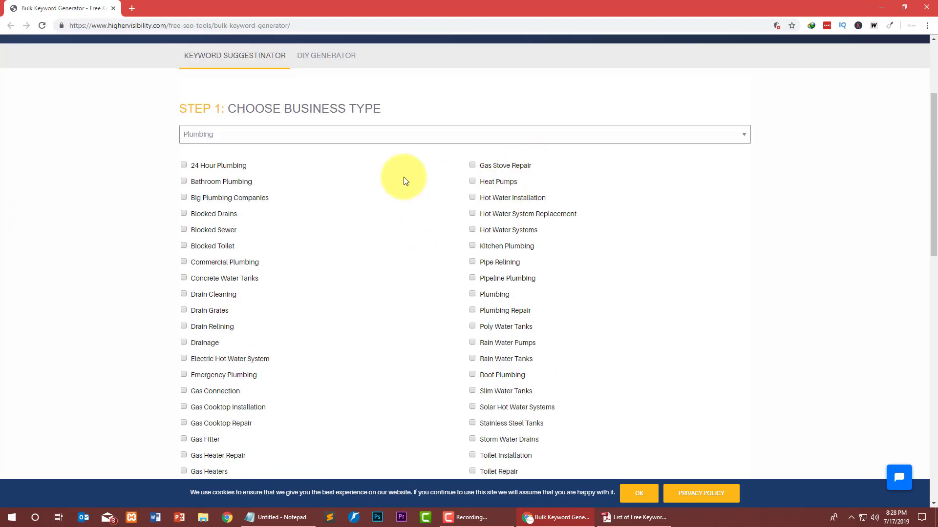
Tick Bathroom Plumbing, Big Plumbing Companies, Pipe Relining, Plumbing and Plumbing Repair, then submit.
{"action": "left_click", "coordinate": [199, 181]}
{"action": "left_click", "coordinate": [204, 197]}
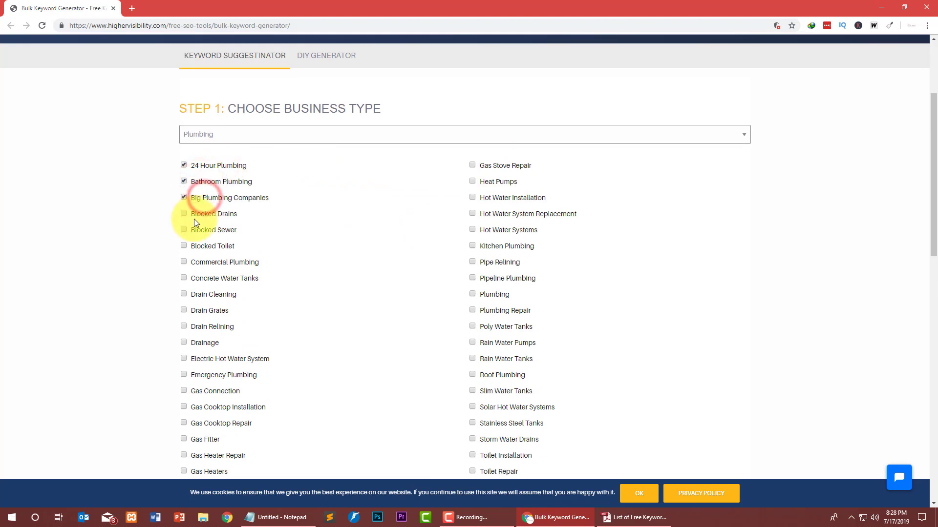
{"action": "left_click", "coordinate": [497, 264]}
{"action": "left_click", "coordinate": [491, 294]}
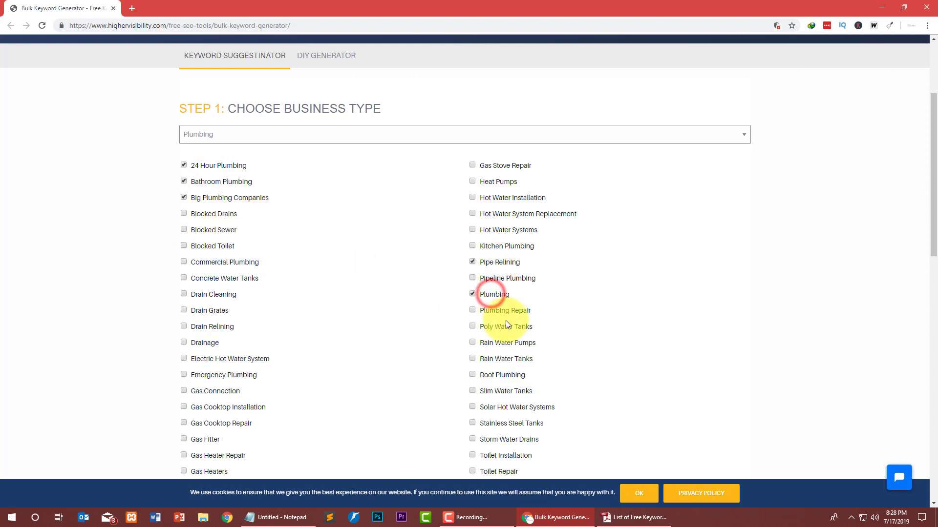
{"action": "left_click", "coordinate": [503, 311]}
{"action": "scroll", "coordinate": [206, 205], "scroll_direction": "down", "scroll_amount": 8}
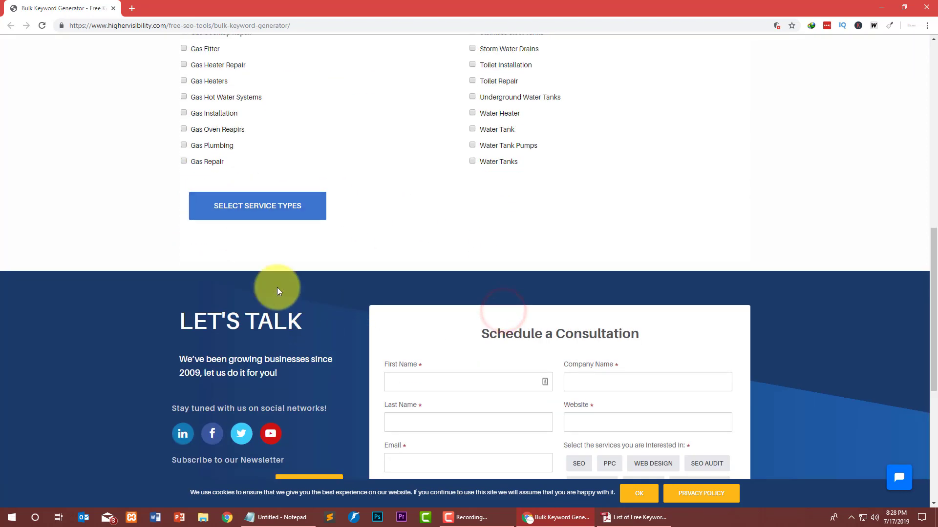
{"action": "left_click", "coordinate": [250, 205]}
{"action": "scroll", "coordinate": [345, 278], "scroll_direction": "up", "scroll_amount": 3}
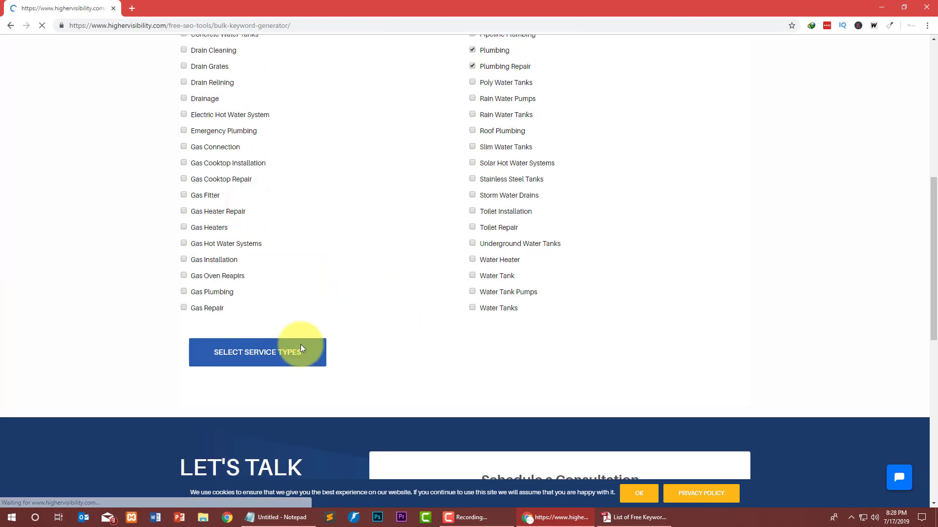
Enter USA and UK as locations for the six plumbing services and generate the keywords.
{"action": "scroll", "coordinate": [295, 185], "scroll_direction": "up", "scroll_amount": 4}
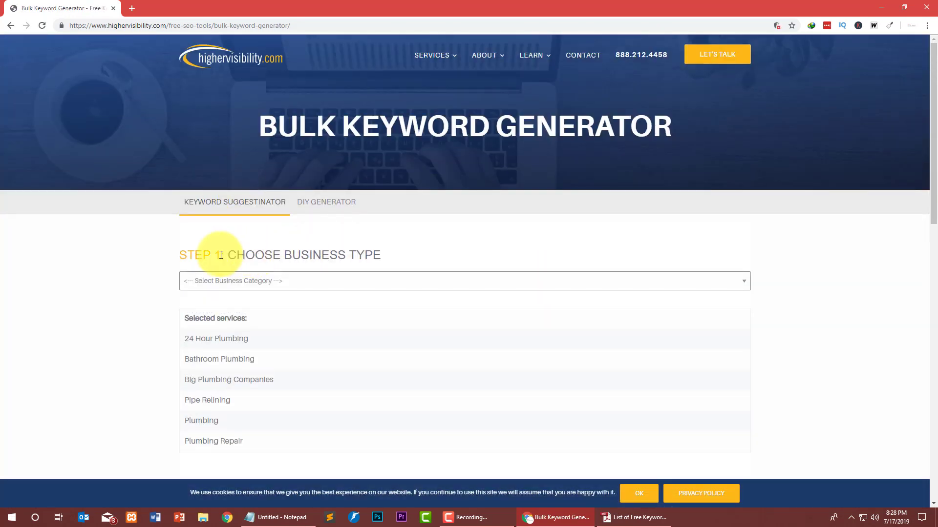
{"action": "scroll", "coordinate": [240, 295], "scroll_direction": "down", "scroll_amount": 1}
{"action": "left_click_drag", "start_coordinate": [264, 269], "coordinate": [459, 314]}
{"action": "scroll", "coordinate": [198, 313], "scroll_direction": "down", "scroll_amount": 1}
{"action": "scroll", "coordinate": [198, 313], "scroll_direction": "down", "scroll_amount": 4}
{"action": "left_click", "coordinate": [428, 333]}
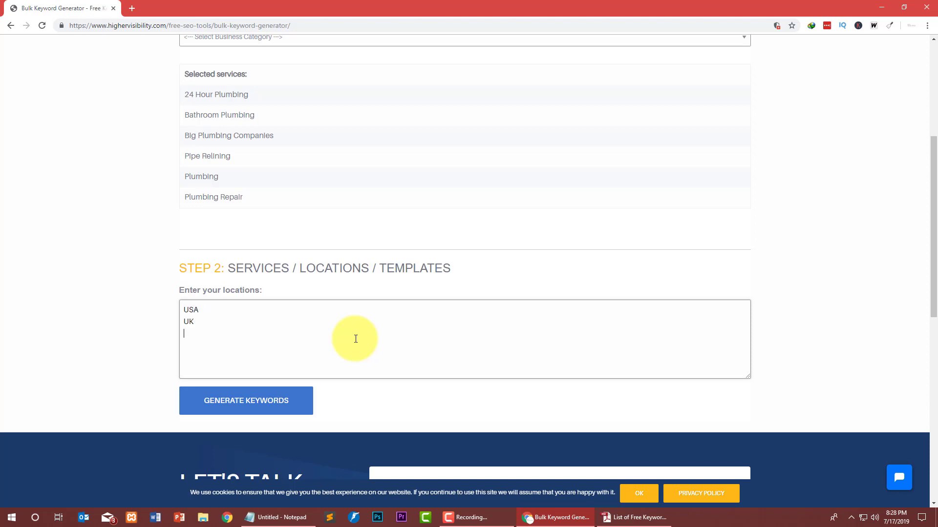
{"action": "left_click", "coordinate": [222, 413]}
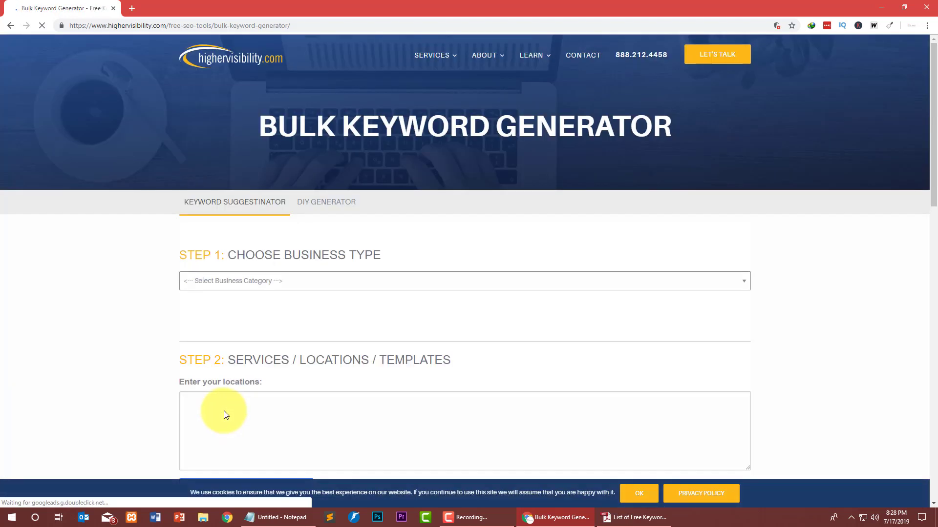
Scroll through the 39 generated USA and UK plumbing keywords in the Your Keywords table.
{"action": "scroll", "coordinate": [233, 299], "scroll_direction": "down", "scroll_amount": 6}
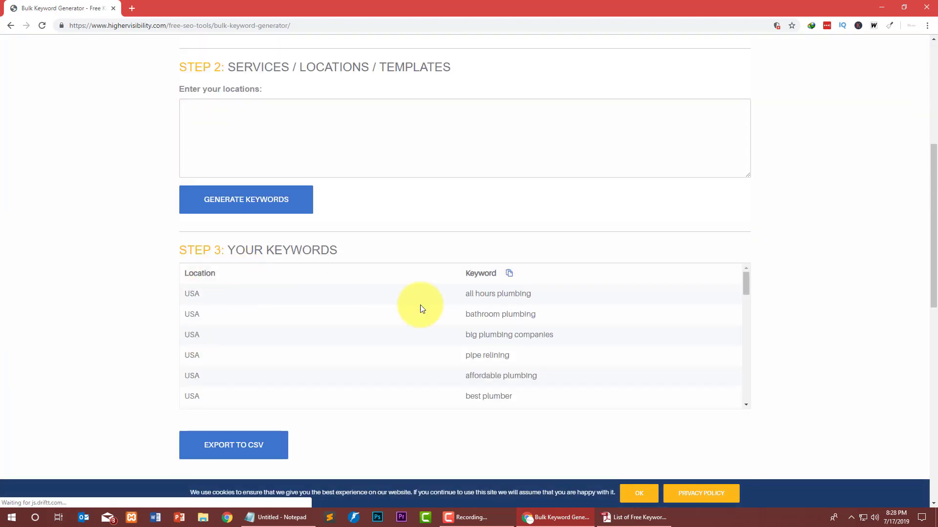
{"action": "scroll", "coordinate": [517, 293], "scroll_direction": "down", "scroll_amount": 10}
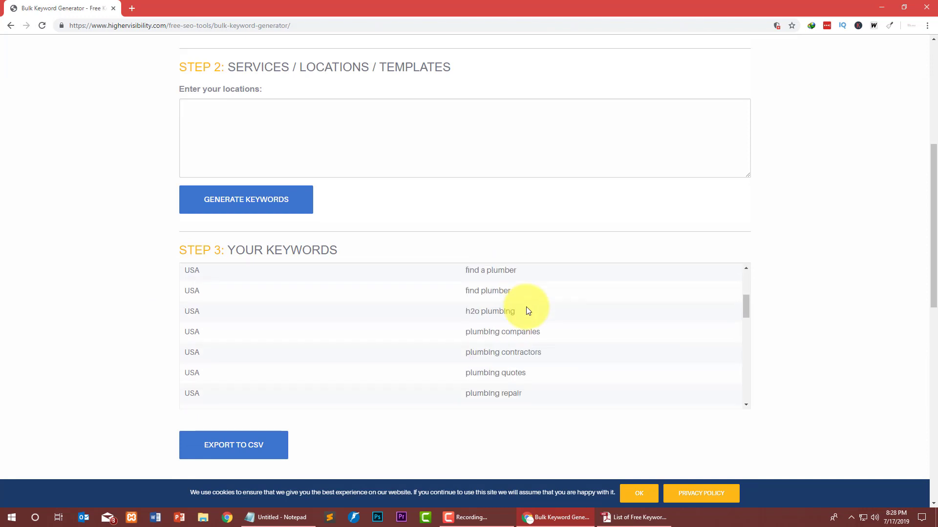
{"action": "scroll", "coordinate": [520, 305], "scroll_direction": "up", "scroll_amount": 8}
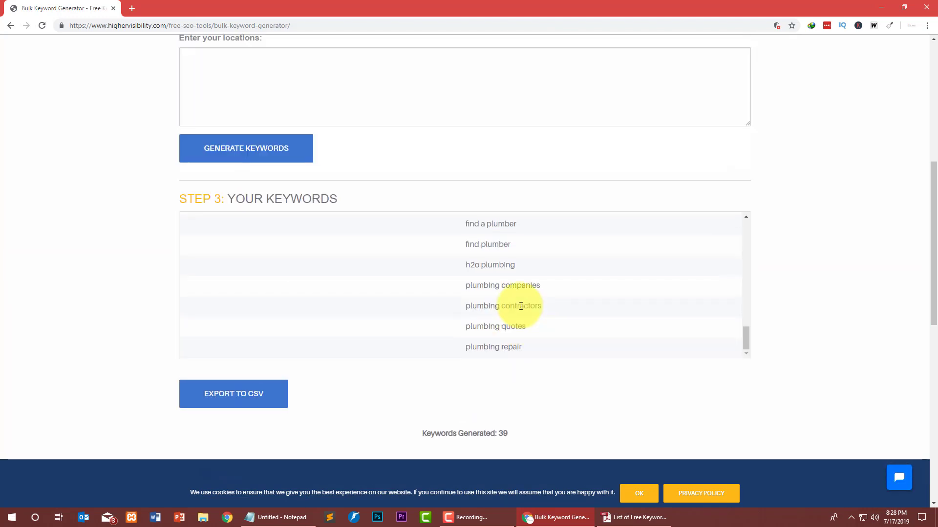
{"action": "scroll", "coordinate": [492, 287], "scroll_direction": "down", "scroll_amount": 3}
{"action": "scroll", "coordinate": [385, 301], "scroll_direction": "up", "scroll_amount": 5}
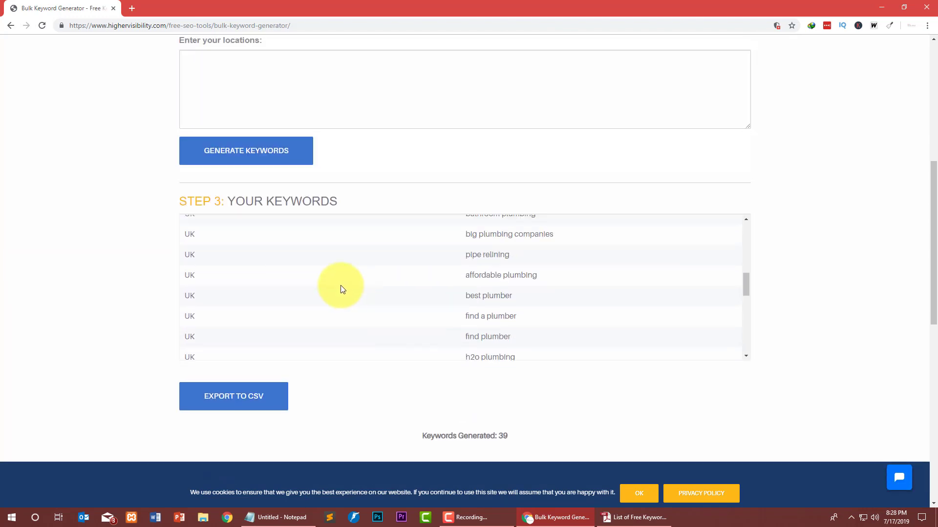
{"action": "scroll", "coordinate": [178, 246], "scroll_direction": "up", "scroll_amount": 2}
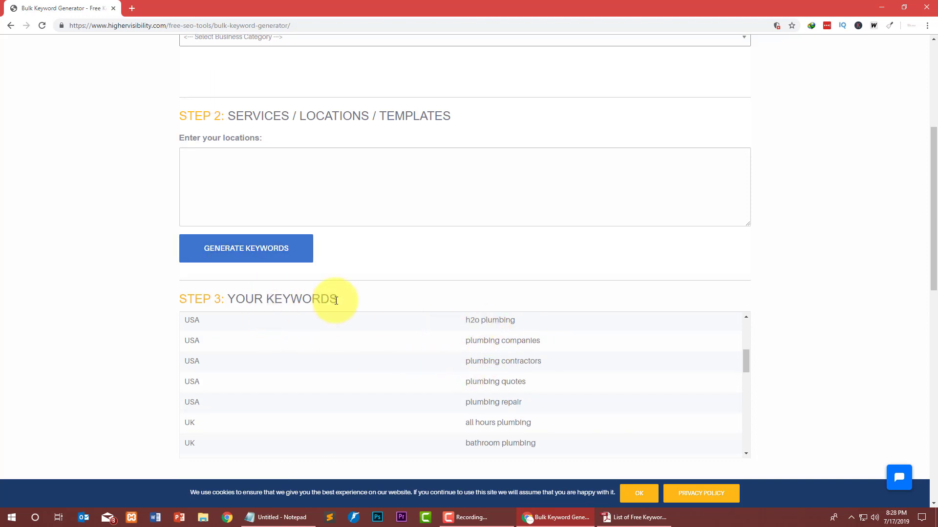
{"action": "scroll", "coordinate": [491, 316], "scroll_direction": "down", "scroll_amount": 2}
{"action": "scroll", "coordinate": [415, 332], "scroll_direction": "up", "scroll_amount": 4}
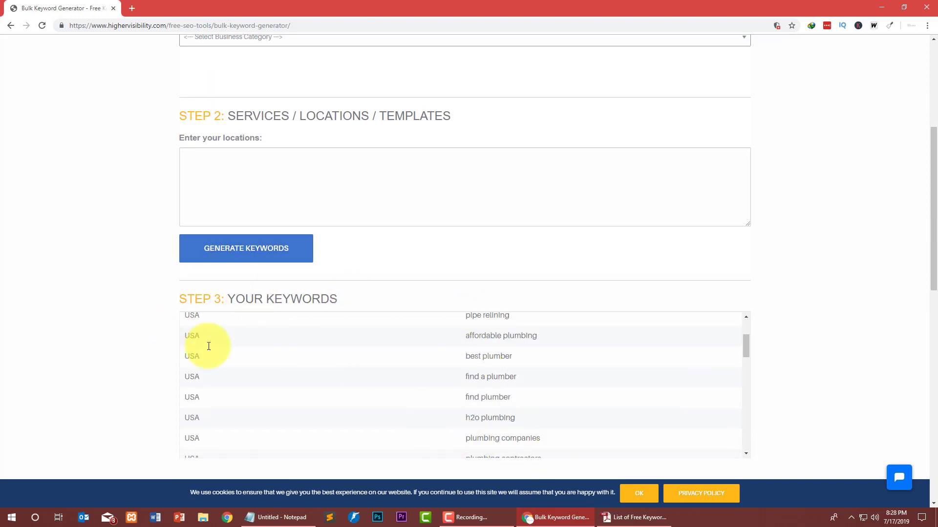
{"action": "scroll", "coordinate": [456, 386], "scroll_direction": "down", "scroll_amount": 2}
{"action": "scroll", "coordinate": [505, 376], "scroll_direction": "down", "scroll_amount": 3}
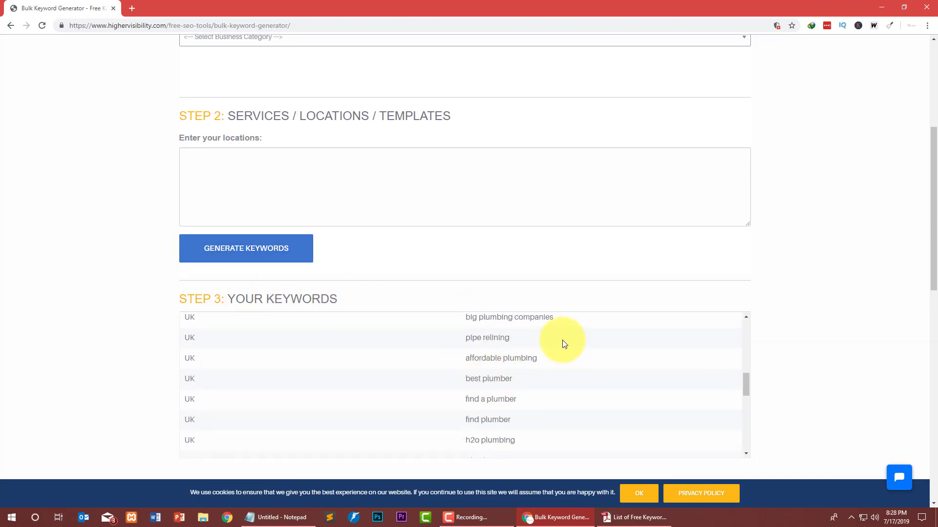
{"action": "left_click", "coordinate": [197, 250]}
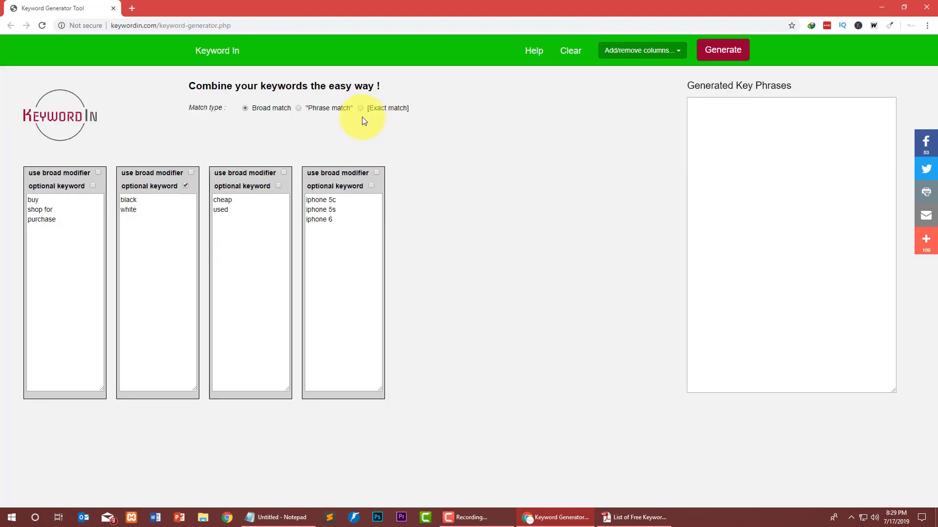
{"action": "left_click", "coordinate": [287, 31]}
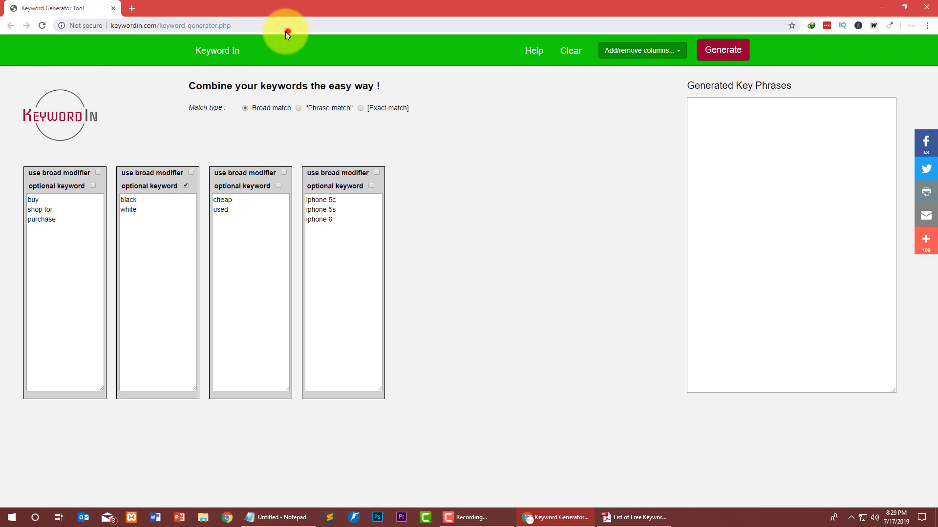
{"action": "left_click", "coordinate": [155, 92]}
{"action": "left_click", "coordinate": [73, 119]}
{"action": "left_click", "coordinate": [188, 8]}
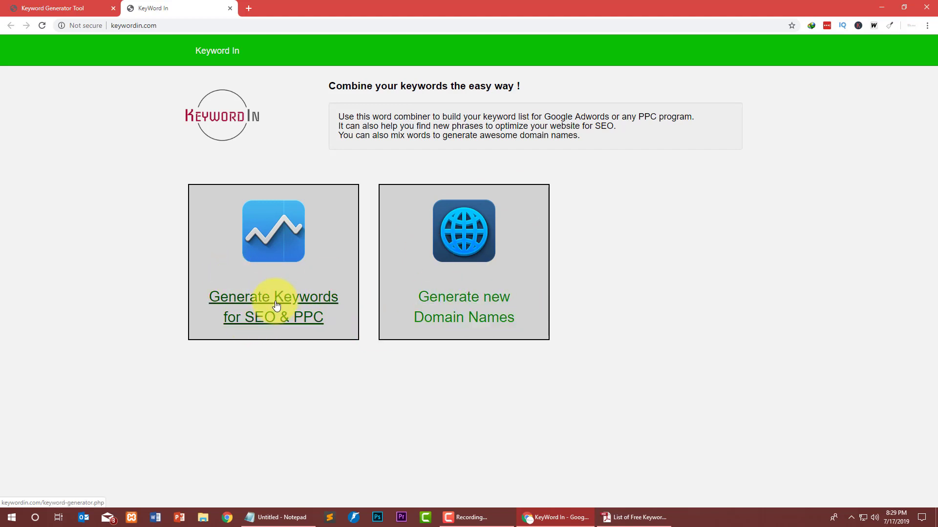
{"action": "left_click", "coordinate": [233, 9]}
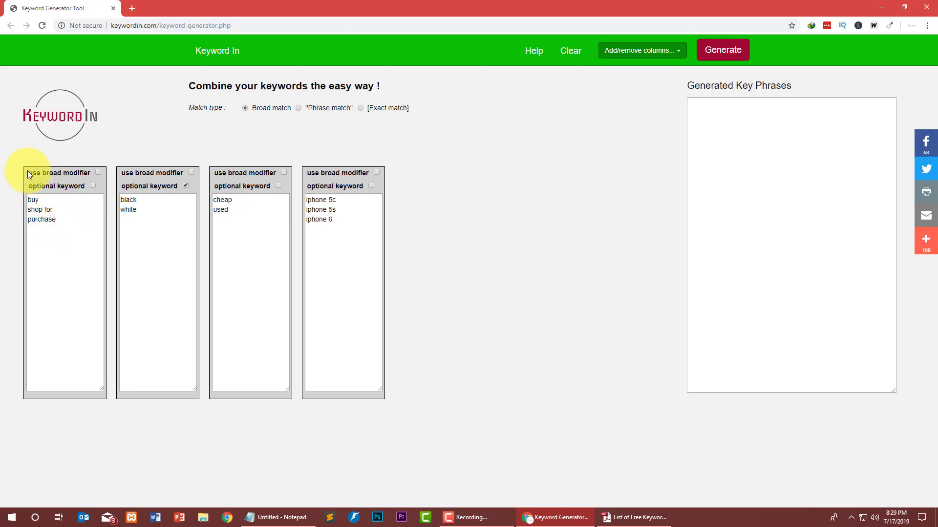
Mark the second column optional and highlight the first column's buy, shop for and purchase keywords.
{"action": "left_click", "coordinate": [151, 187]}
{"action": "left_click", "coordinate": [184, 186]}
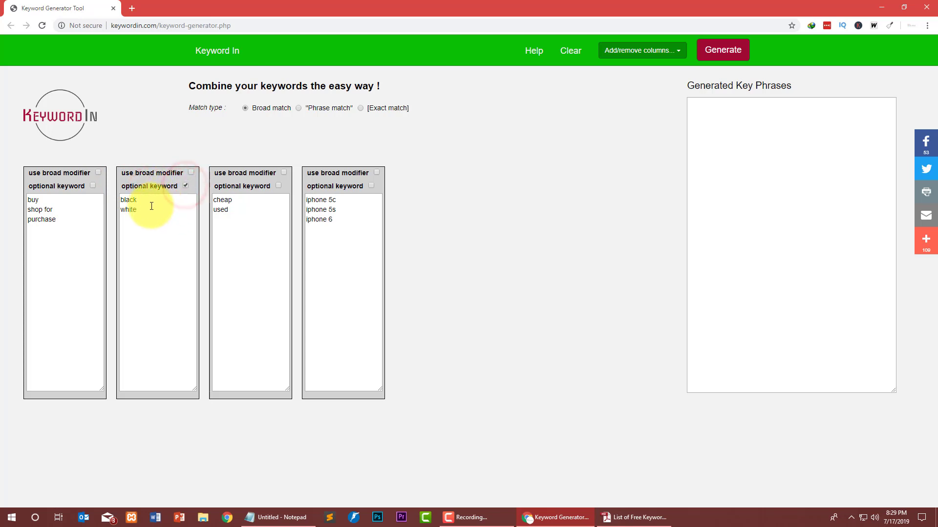
{"action": "left_click_drag", "start_coordinate": [145, 212], "coordinate": [120, 198]}
{"action": "left_click", "coordinate": [57, 223]}
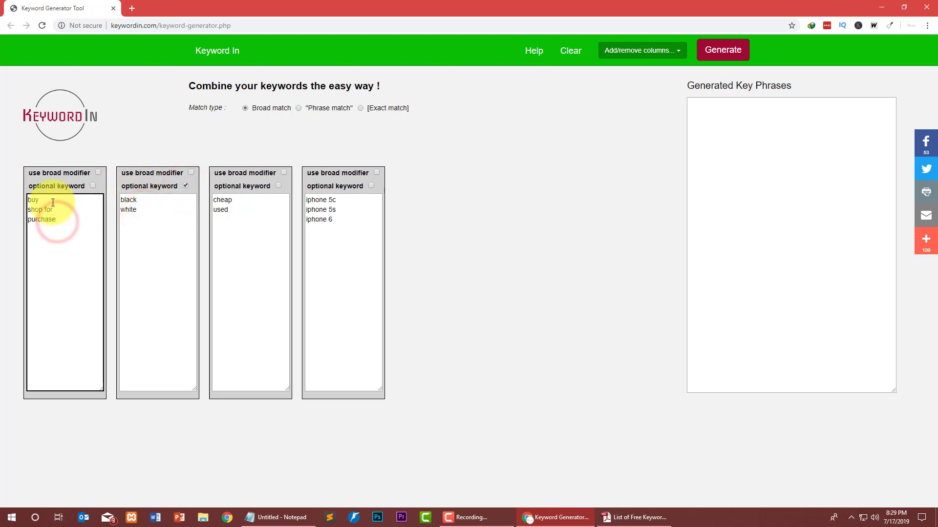
{"action": "double_click", "coordinate": [60, 211]}
{"action": "left_click", "coordinate": [79, 230]}
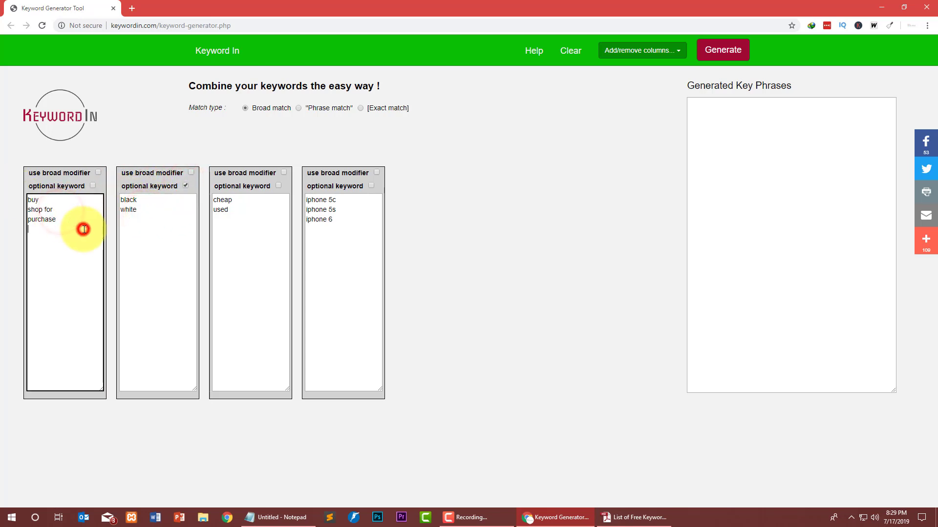
{"action": "double_click", "coordinate": [57, 201]}
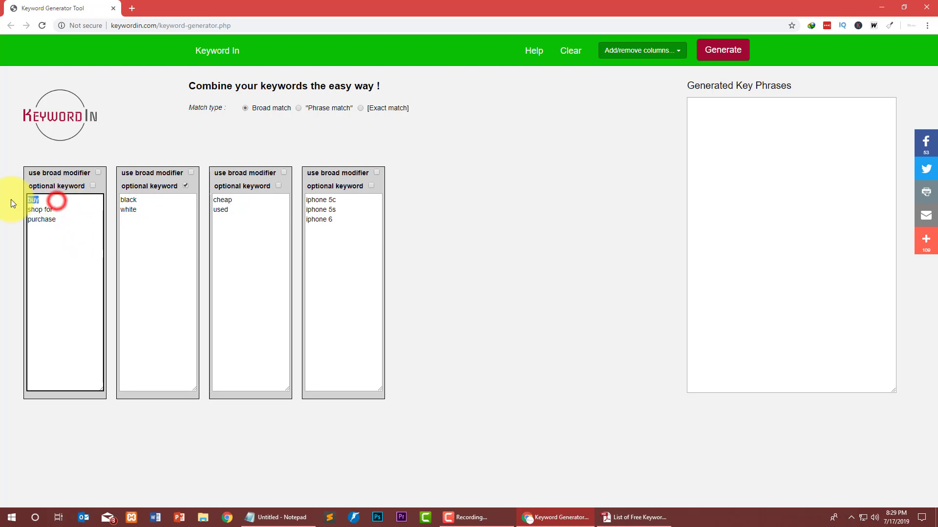
{"action": "double_click", "coordinate": [64, 219]}
{"action": "key", "text": "ctrl+a"}
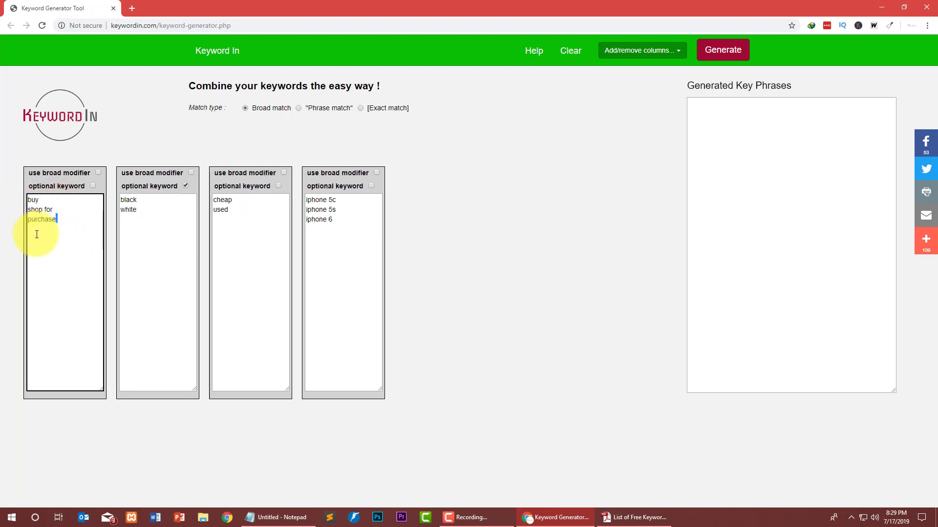
{"action": "left_click_drag", "start_coordinate": [37, 234], "coordinate": [5, 197]}
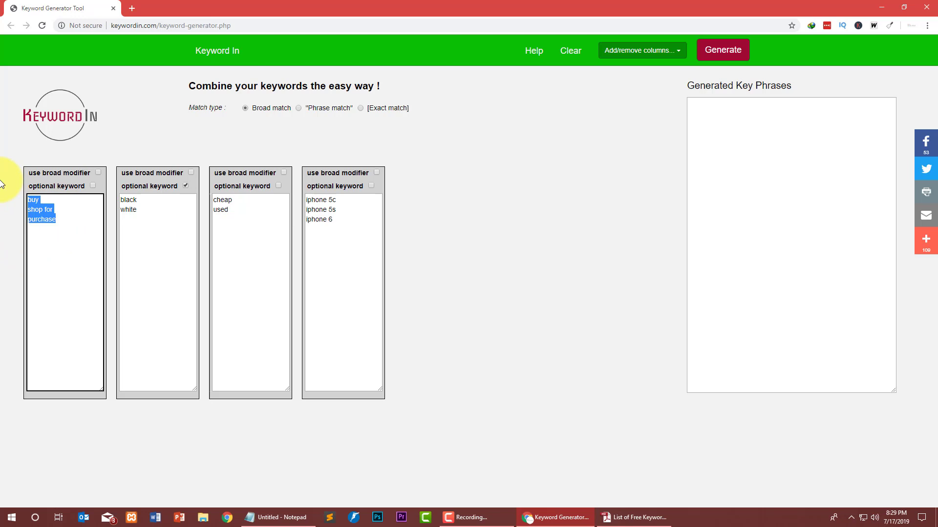
Review the second column's black and white and the third column's cheap and used keywords.
{"action": "left_click", "coordinate": [59, 217]}
{"action": "left_click", "coordinate": [147, 211]}
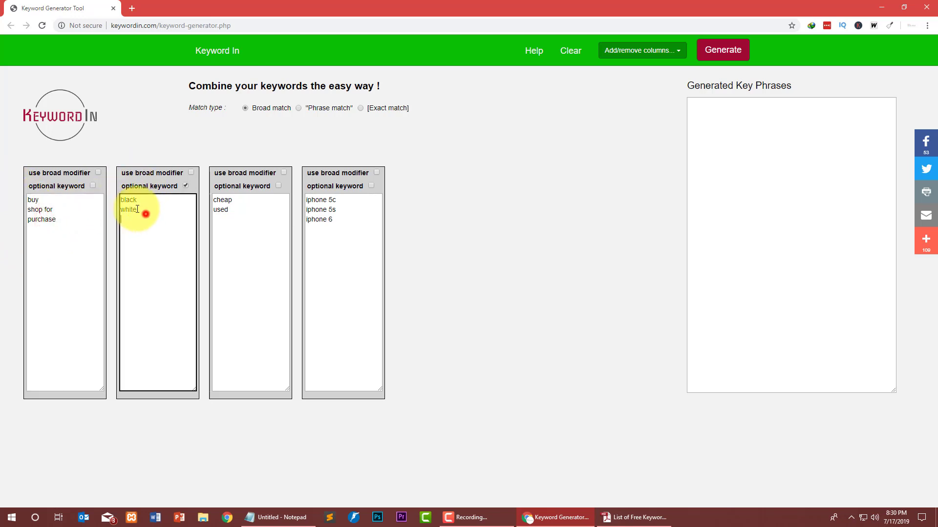
{"action": "key", "text": "ctrl+a"}
{"action": "left_click", "coordinate": [146, 210]}
{"action": "left_click", "coordinate": [243, 208]}
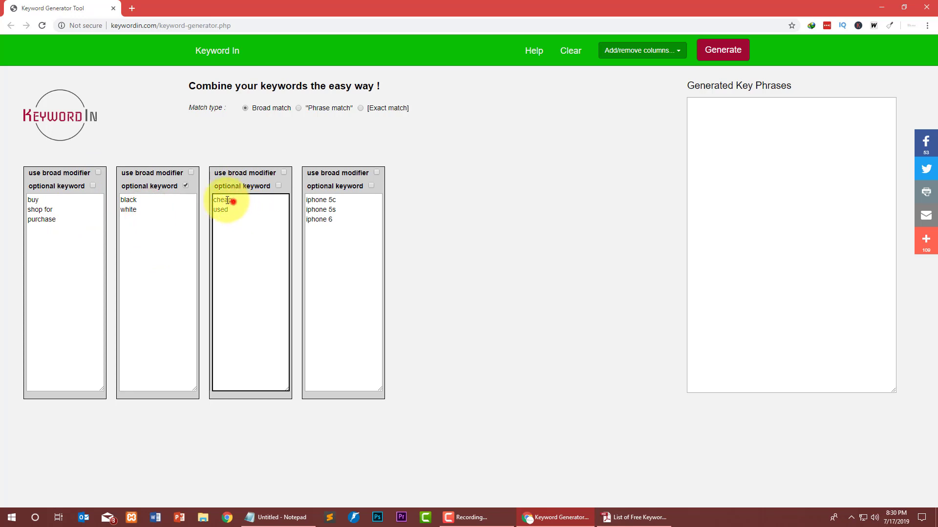
{"action": "left_click", "coordinate": [242, 211]}
{"action": "key", "text": "ctrl+a"}
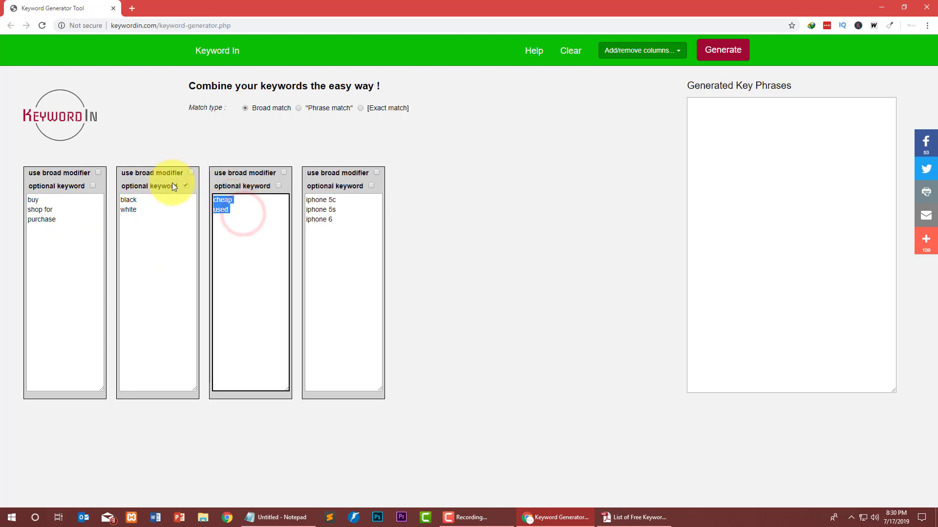
{"action": "left_click", "coordinate": [228, 195]}
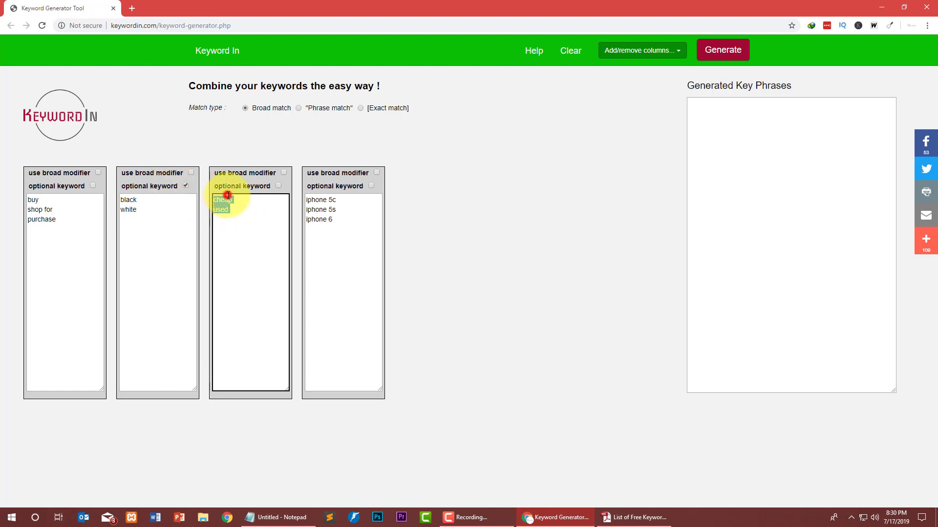
{"action": "double_click", "coordinate": [229, 199]}
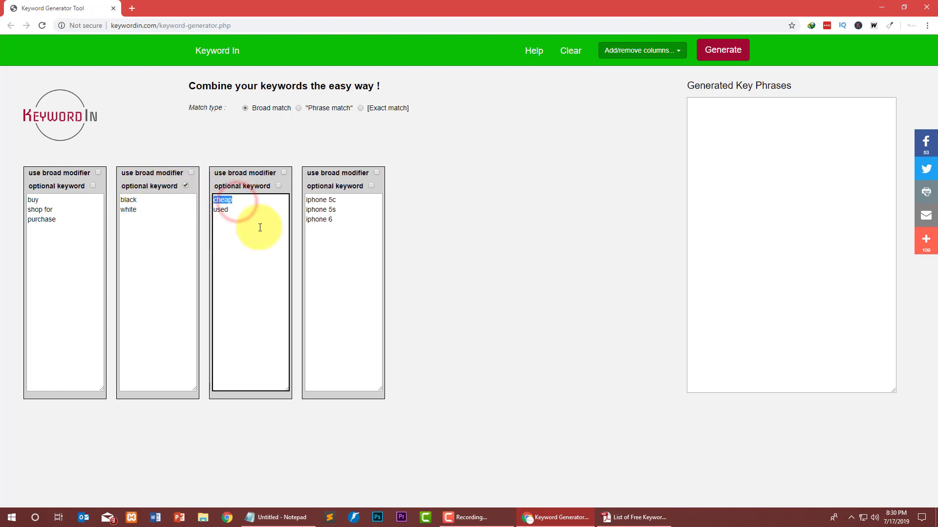
{"action": "left_click", "coordinate": [320, 226]}
Add 'laptops' and 'hp laptop' below the iphone models in the fourth column.
{"action": "left_click", "coordinate": [337, 214]}
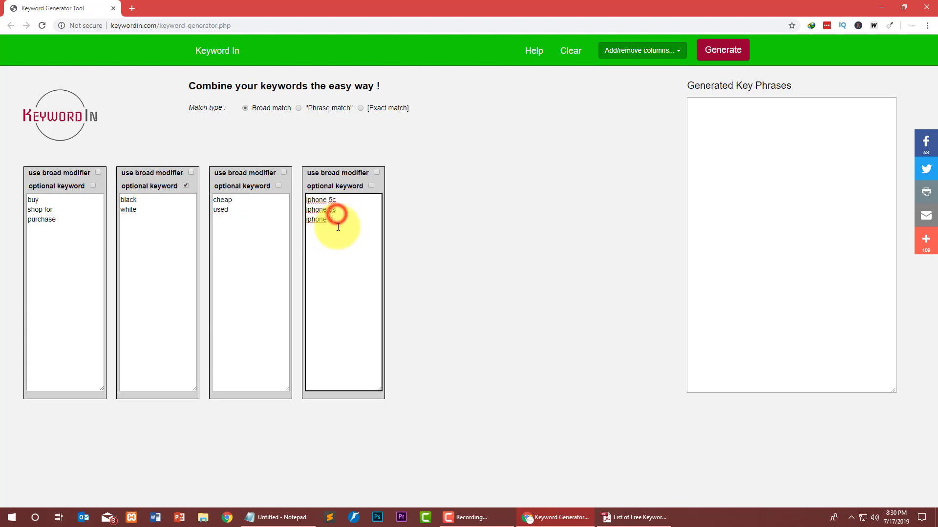
{"action": "left_click_drag", "start_coordinate": [338, 227], "coordinate": [323, 214]}
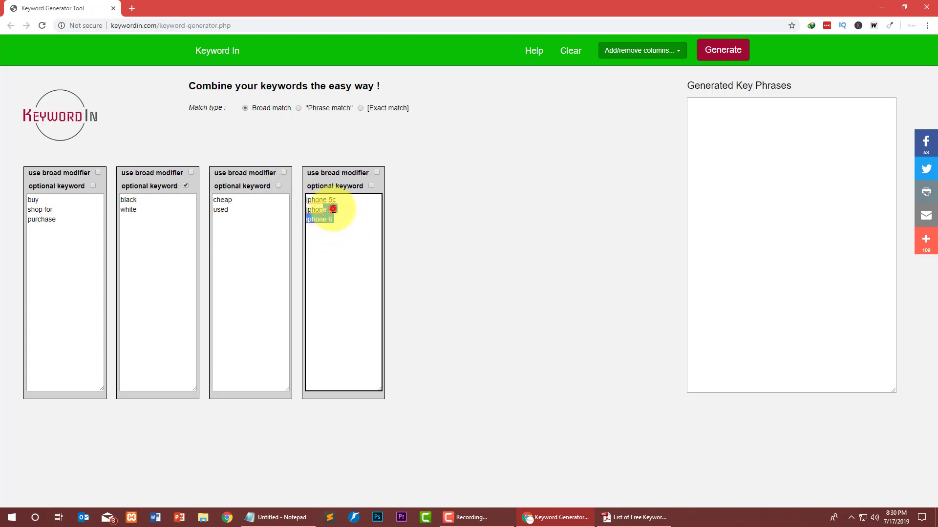
{"action": "left_click", "coordinate": [344, 228]}
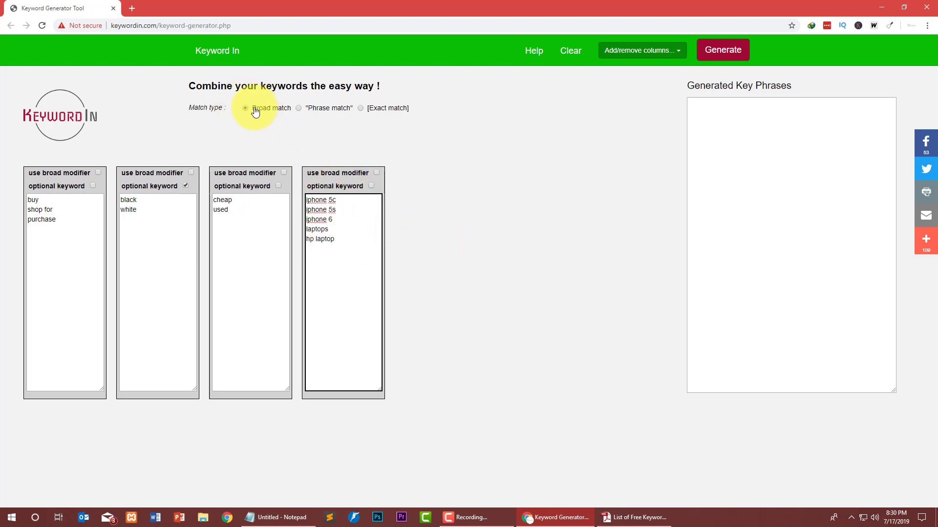
{"action": "left_click_drag", "start_coordinate": [186, 86], "coordinate": [312, 86]}
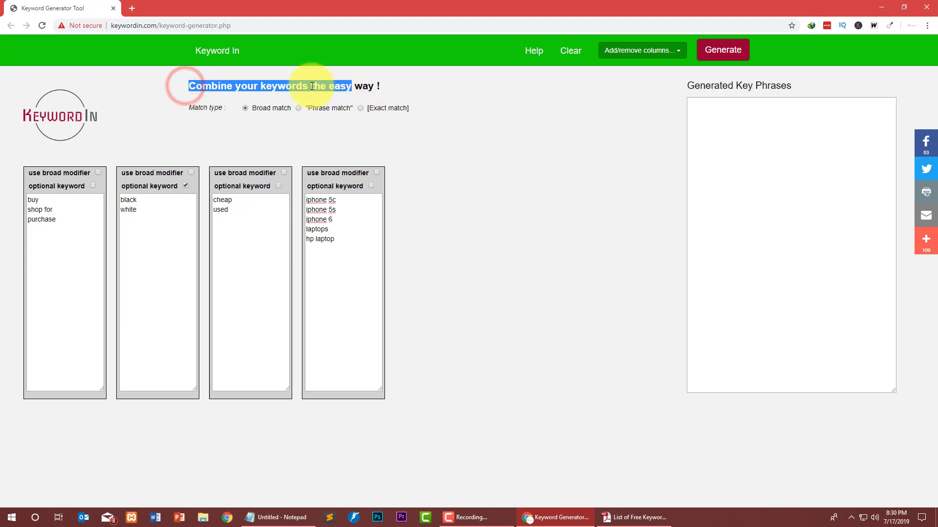
{"action": "left_click", "coordinate": [474, 110]}
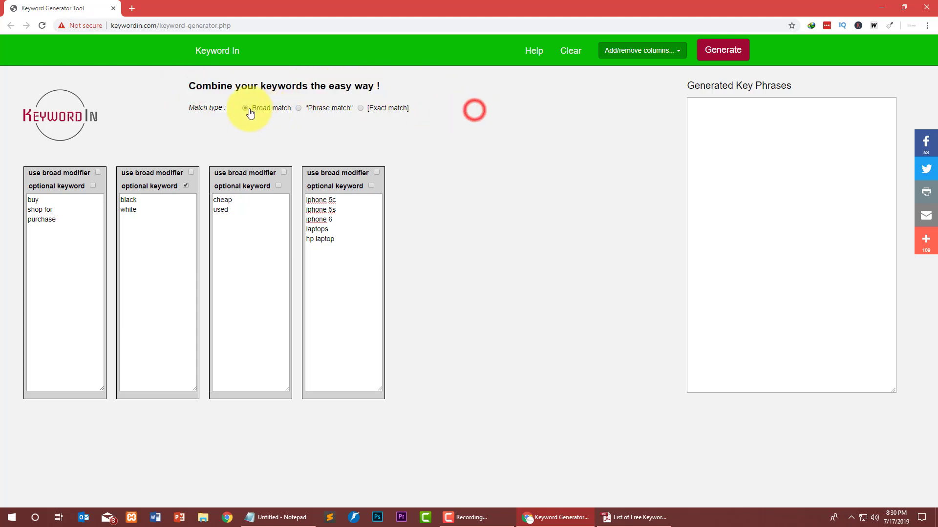
Generate combined key phrases, from buy cheap iphone 5c to purchase white used hp laptop, and review them.
{"action": "left_click", "coordinate": [732, 55]}
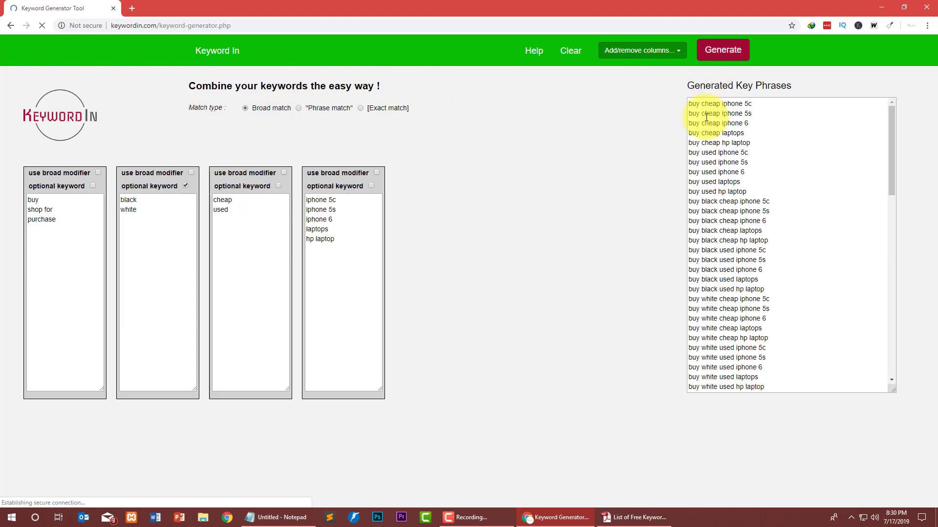
{"action": "left_click_drag", "start_coordinate": [889, 113], "coordinate": [851, 29]}
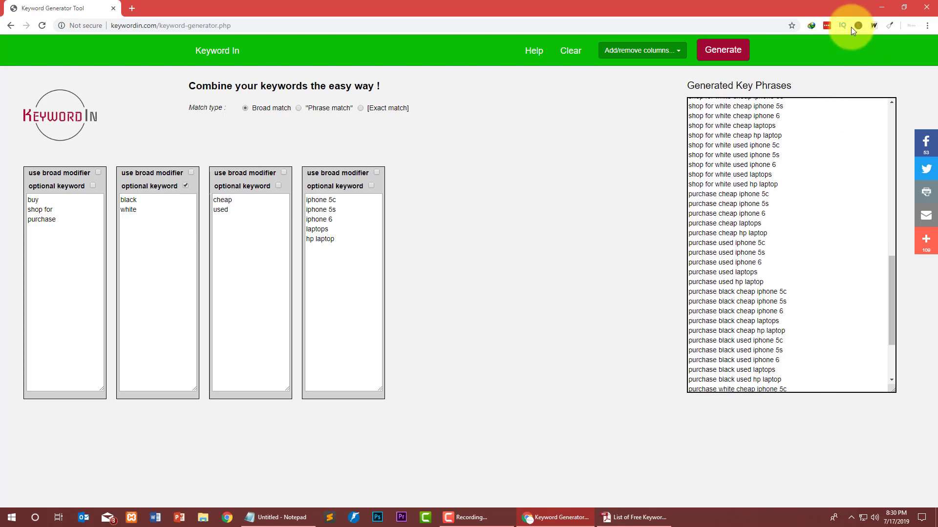
{"action": "left_click", "coordinate": [857, 26]}
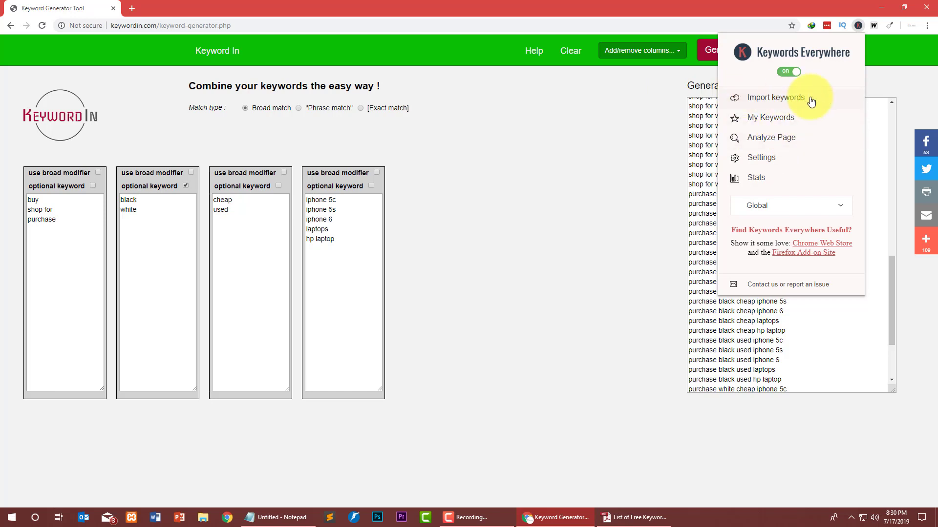
{"action": "left_click", "coordinate": [547, 235]}
{"action": "triple_click", "coordinate": [812, 261]}
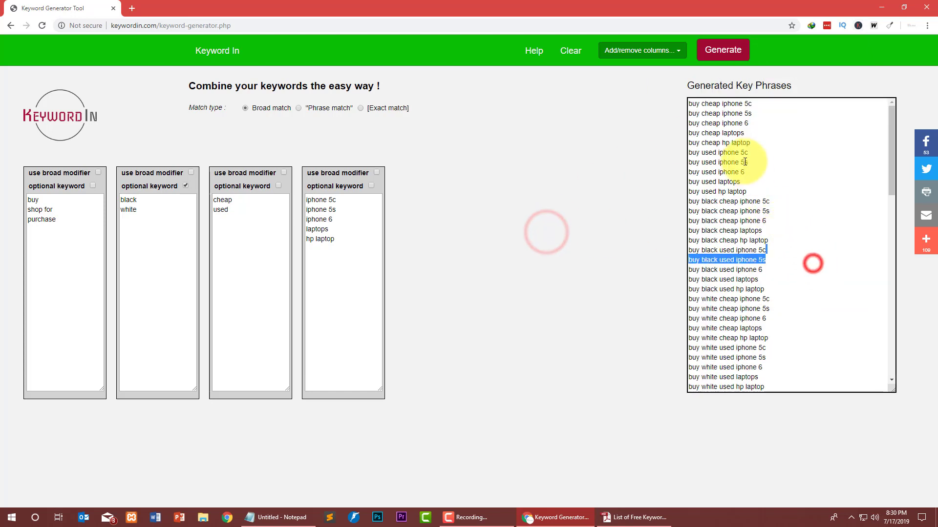
{"action": "left_click", "coordinate": [833, 239]}
{"action": "scroll", "coordinate": [750, 181], "scroll_direction": "down", "scroll_amount": 12}
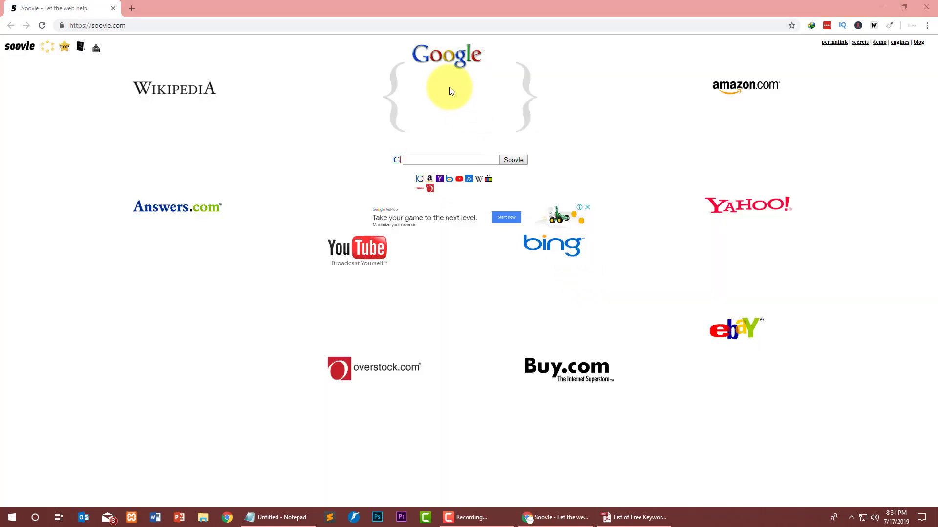
Enter 'digital marketin' in Soovle's search box to load each engine's suggestions.
{"action": "left_click", "coordinate": [137, 25]}
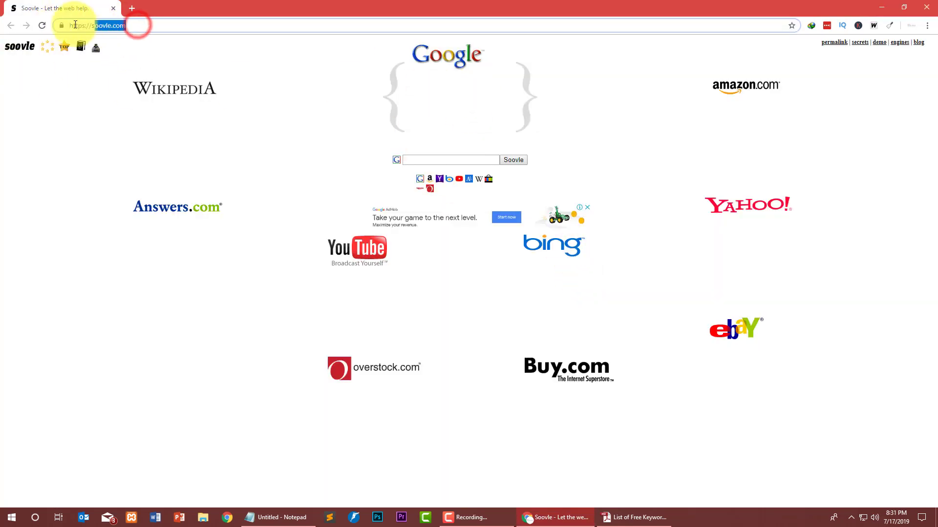
{"action": "left_click", "coordinate": [2, 100]}
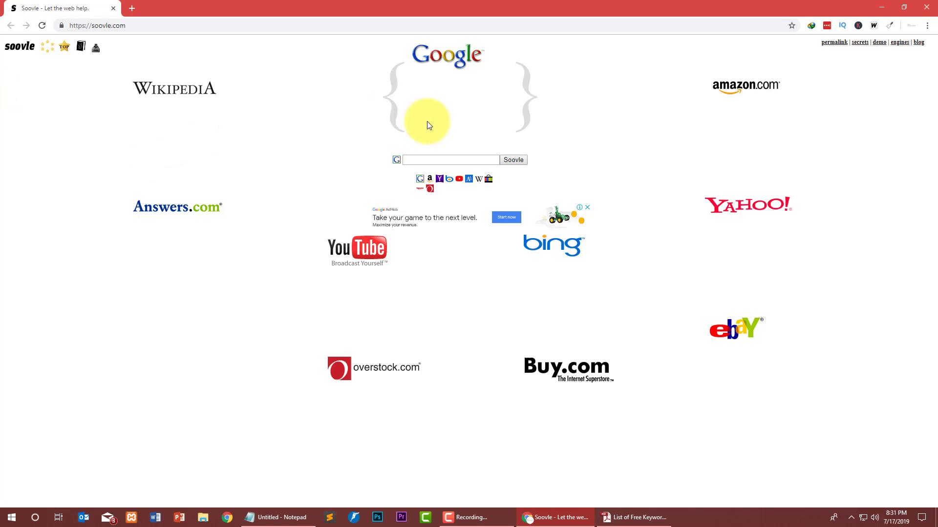
{"action": "left_click", "coordinate": [433, 156]}
{"action": "type", "text": "dig"}
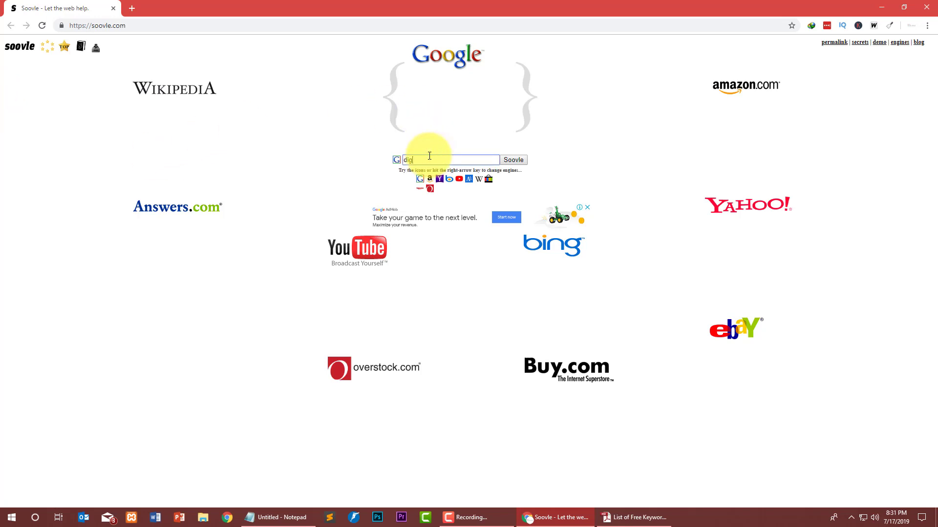
{"action": "type", "text": "ital marke"}
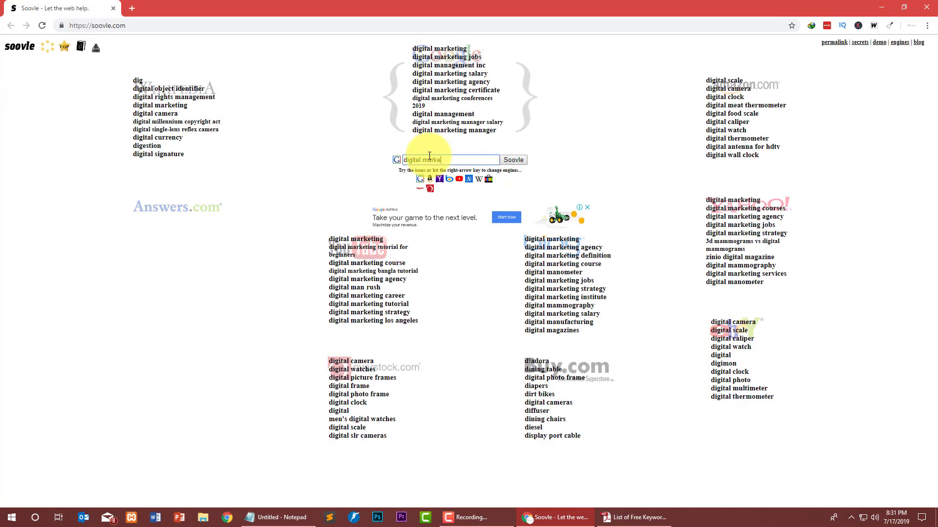
{"action": "type", "text": "ting"}
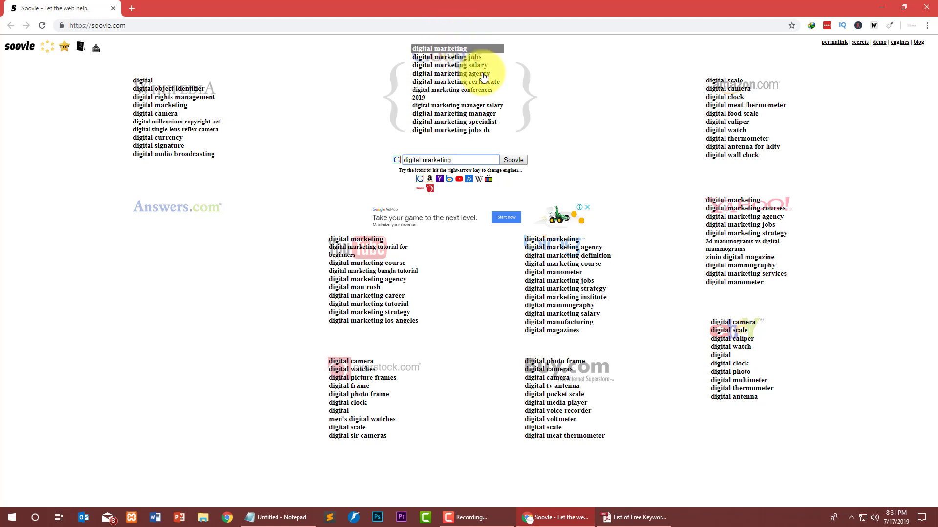
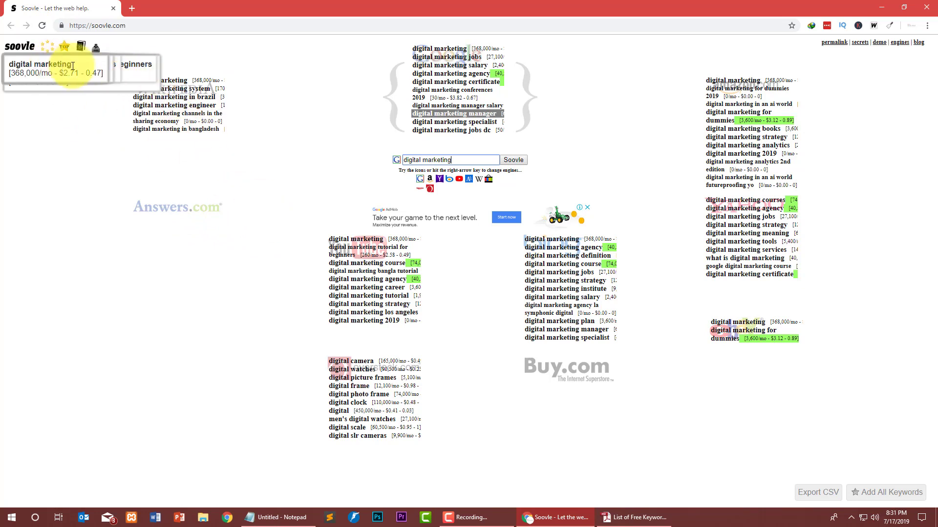
Leave Soovle's 'digital marketing' suggestions and go back to the Ubersuggest keyword page.
{"action": "left_click", "coordinate": [121, 69]}
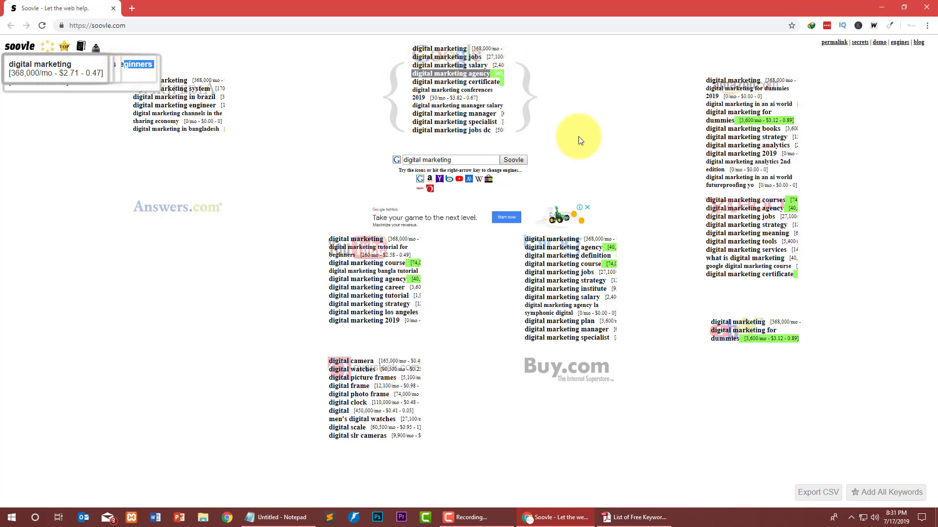
{"action": "left_click", "coordinate": [459, 160]}
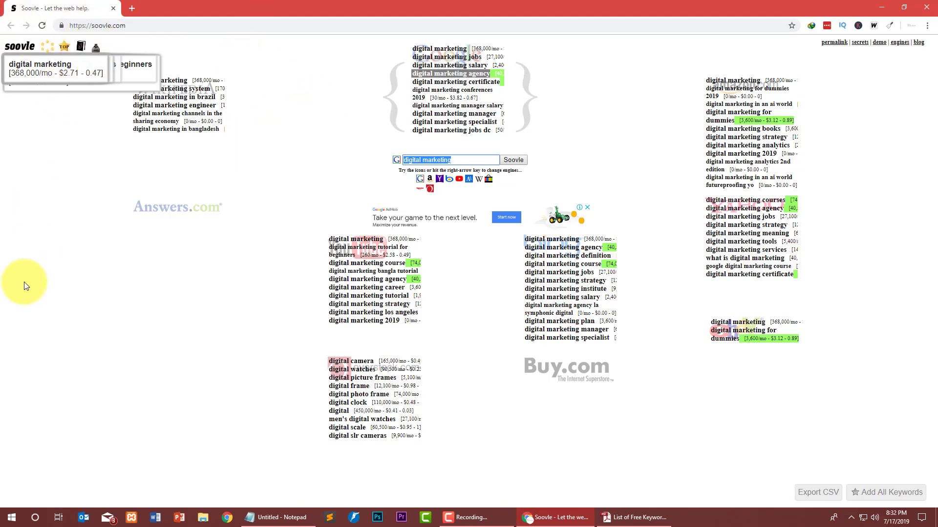
{"action": "key", "text": "alt+Left"}
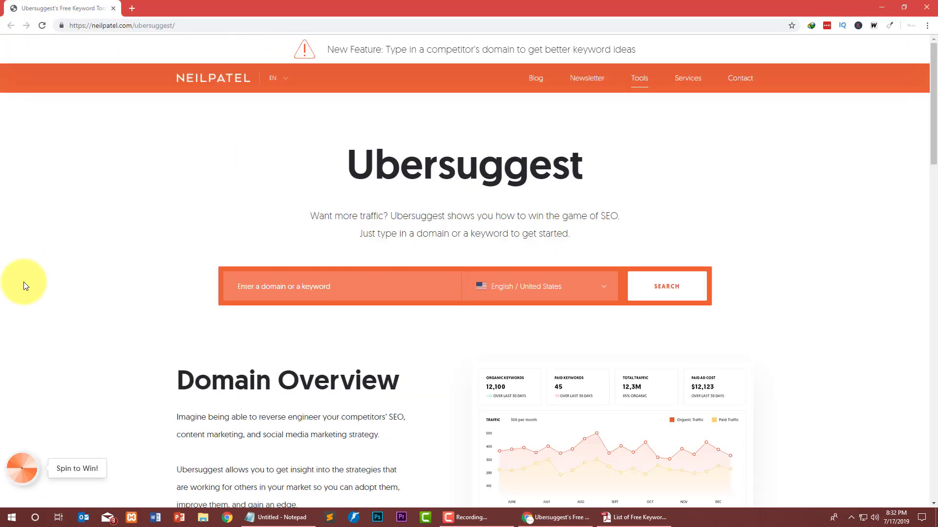
Dismiss the notifications prompt and search Ubersuggest for 'Digital marketing' (volume 40,500, CPC $21.23).
{"action": "left_click", "coordinate": [202, 41]}
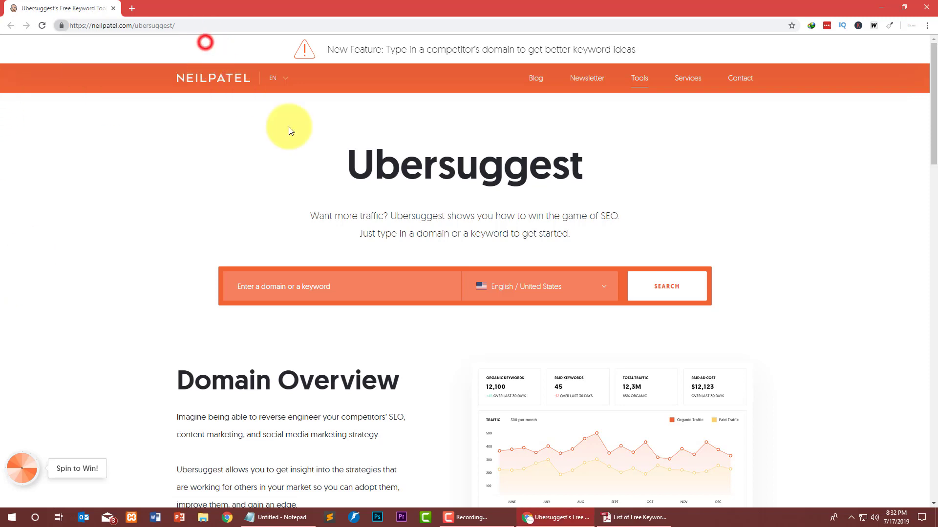
{"action": "left_click_drag", "start_coordinate": [417, 167], "coordinate": [655, 161]}
{"action": "left_click", "coordinate": [703, 176]}
{"action": "left_click", "coordinate": [317, 295]}
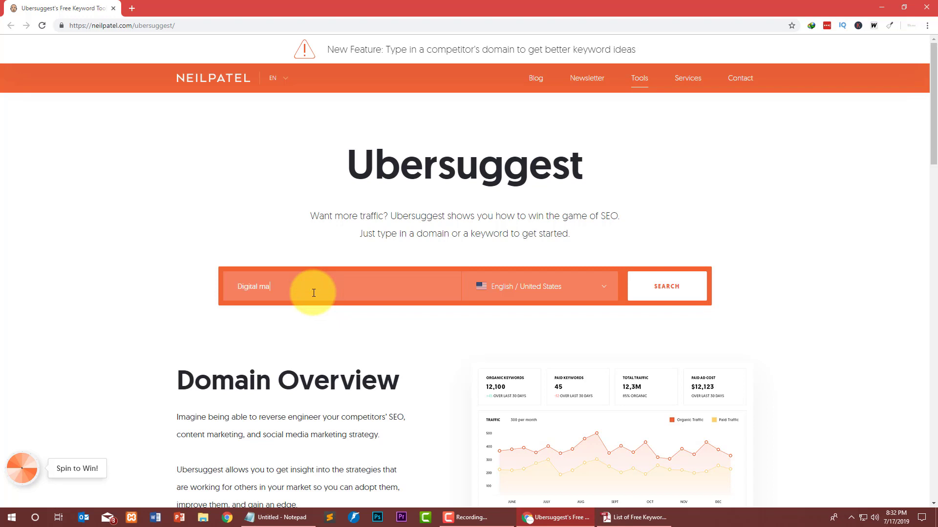
{"action": "key", "text": "Return"}
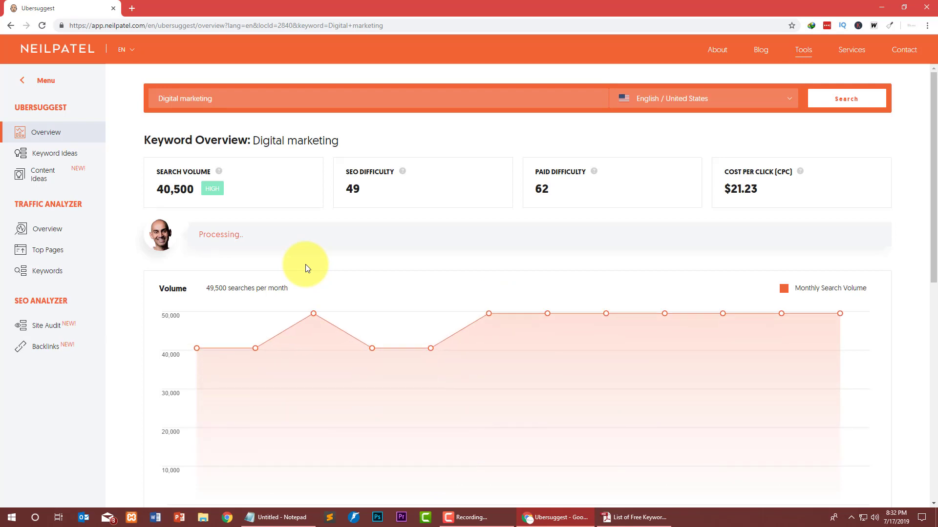
Review the Digital marketing overview and open its Keyword Ideas list.
{"action": "scroll", "coordinate": [233, 276], "scroll_direction": "down", "scroll_amount": 9}
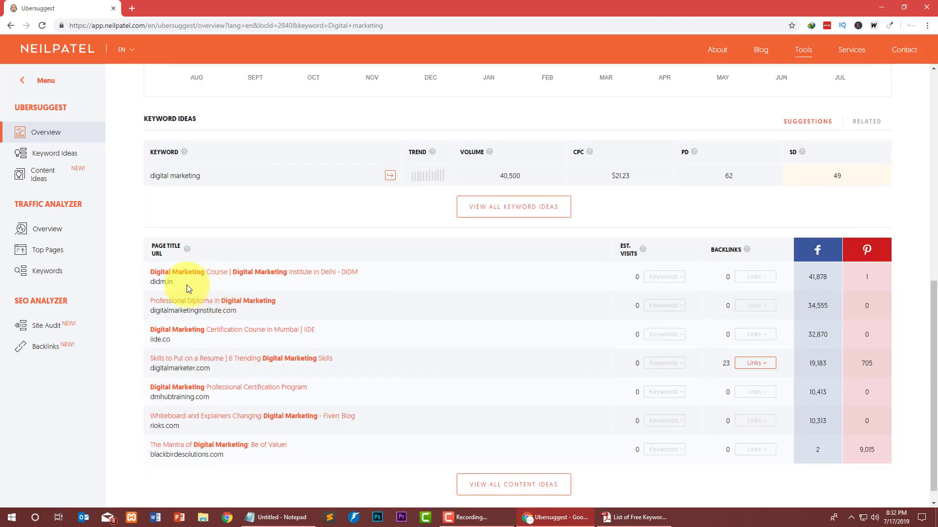
{"action": "scroll", "coordinate": [187, 266], "scroll_direction": "up", "scroll_amount": 6}
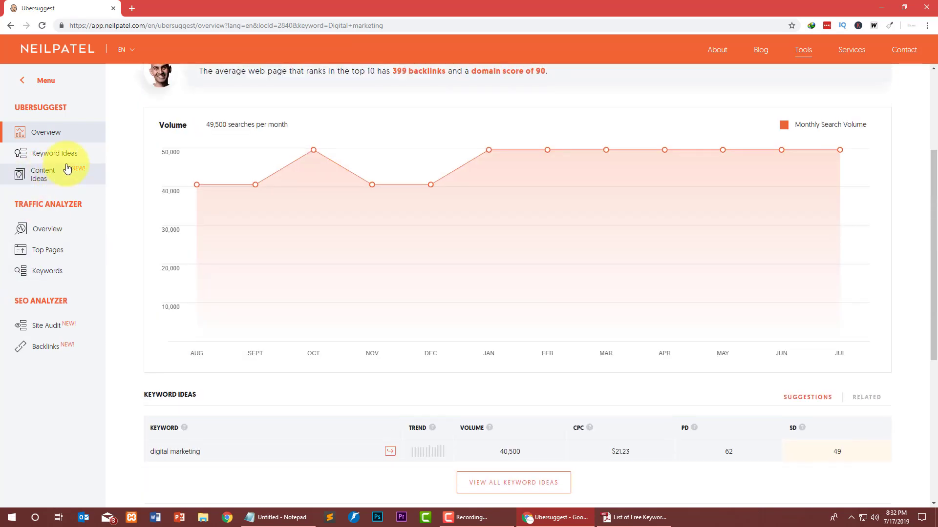
{"action": "left_click", "coordinate": [68, 153]}
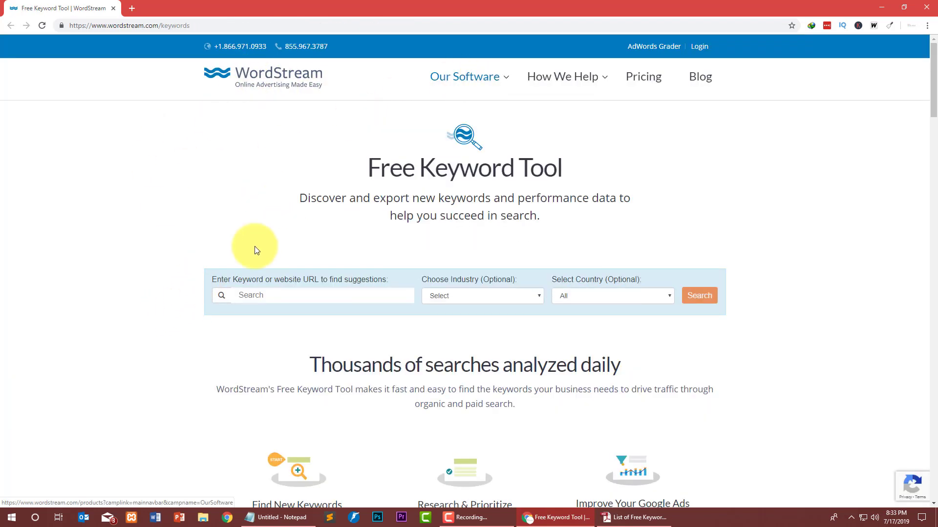
Search WordStream for 'digital marketing' in the Internet & Telecom industry with All countries.
{"action": "left_click_drag", "start_coordinate": [374, 280], "coordinate": [333, 303]}
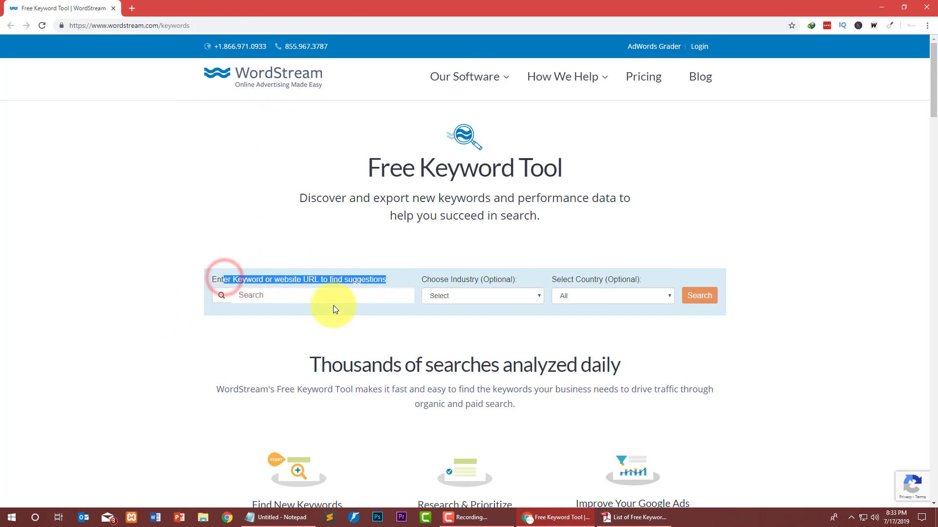
{"action": "left_click", "coordinate": [332, 300]}
{"action": "type", "text": "digital marketing"}
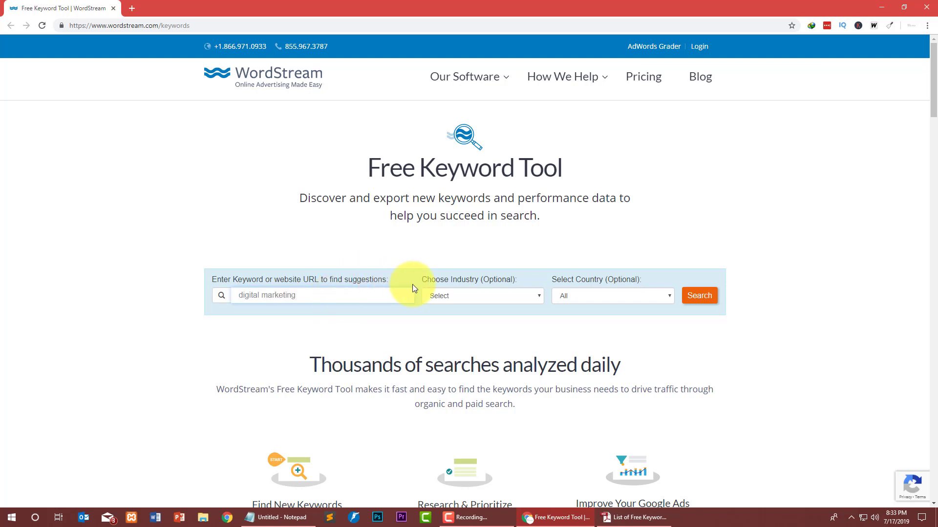
{"action": "left_click", "coordinate": [512, 296]}
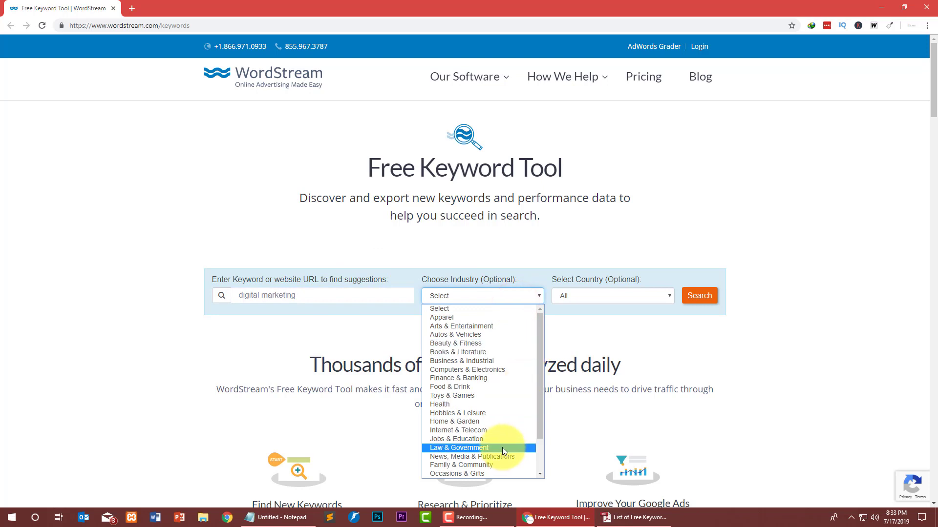
{"action": "left_click", "coordinate": [491, 431]}
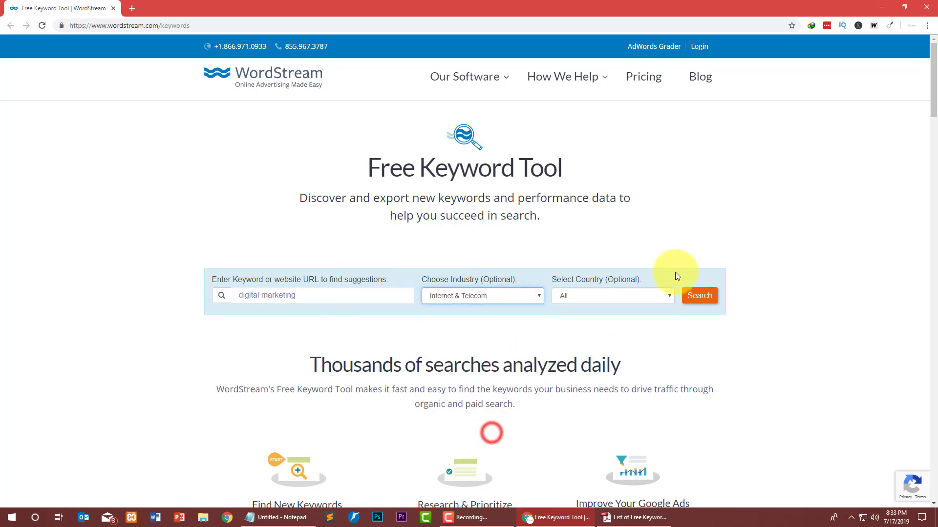
{"action": "left_click", "coordinate": [634, 296]}
{"action": "left_click", "coordinate": [634, 296]}
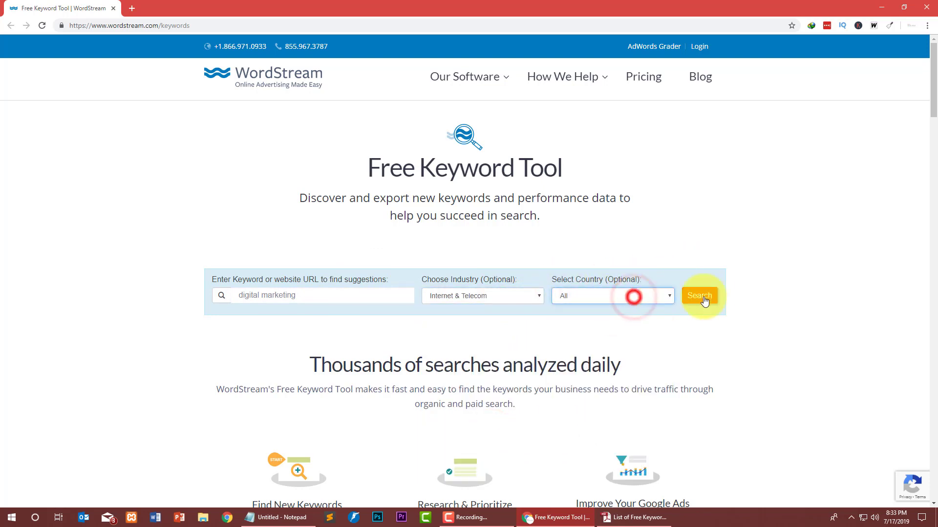
{"action": "left_click", "coordinate": [704, 299]}
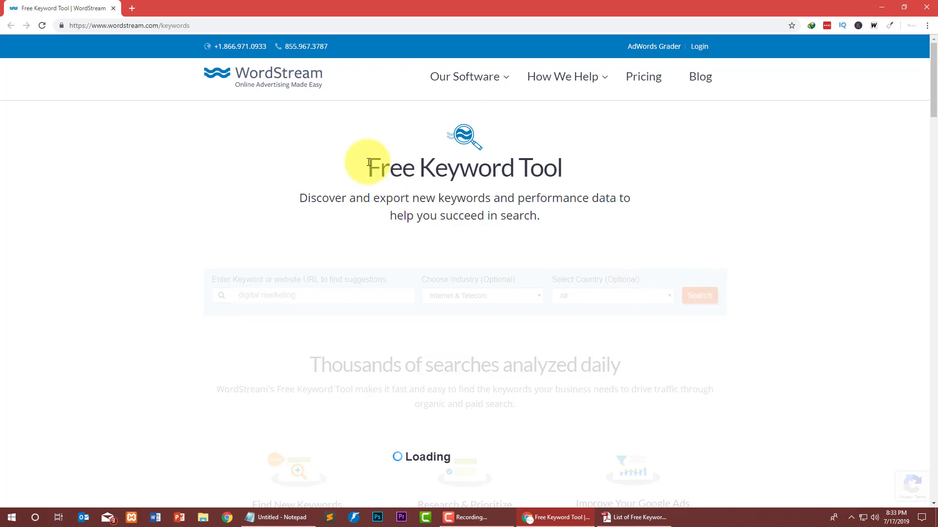
{"action": "left_click_drag", "start_coordinate": [369, 164], "coordinate": [611, 176]}
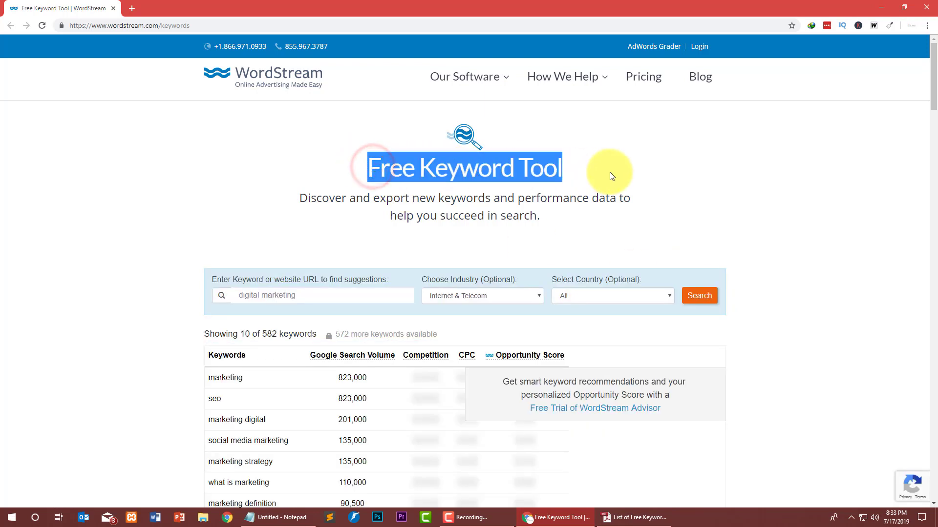
Review the results, noting the 'Showing 10 of 582' count and the email offer.
{"action": "left_click", "coordinate": [649, 174]}
{"action": "scroll", "coordinate": [146, 308], "scroll_direction": "down", "scroll_amount": 5}
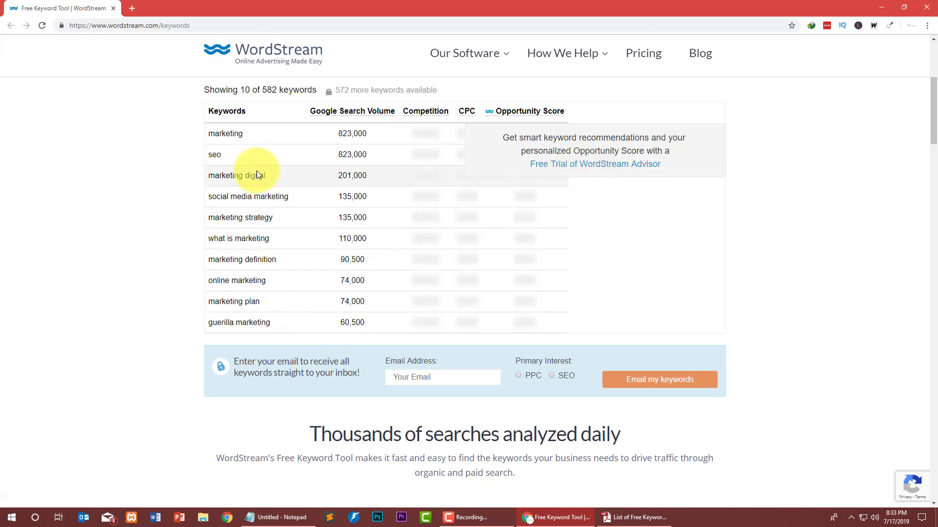
{"action": "scroll", "coordinate": [229, 195], "scroll_direction": "up", "scroll_amount": 1}
{"action": "left_click_drag", "start_coordinate": [254, 139], "coordinate": [329, 142]}
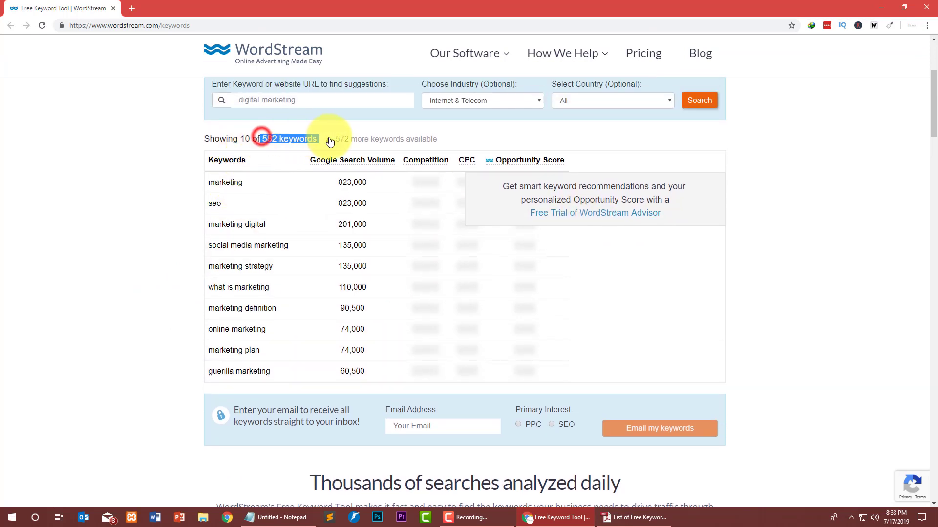
{"action": "left_click", "coordinate": [242, 124]}
{"action": "left_click_drag", "start_coordinate": [216, 142], "coordinate": [267, 142]}
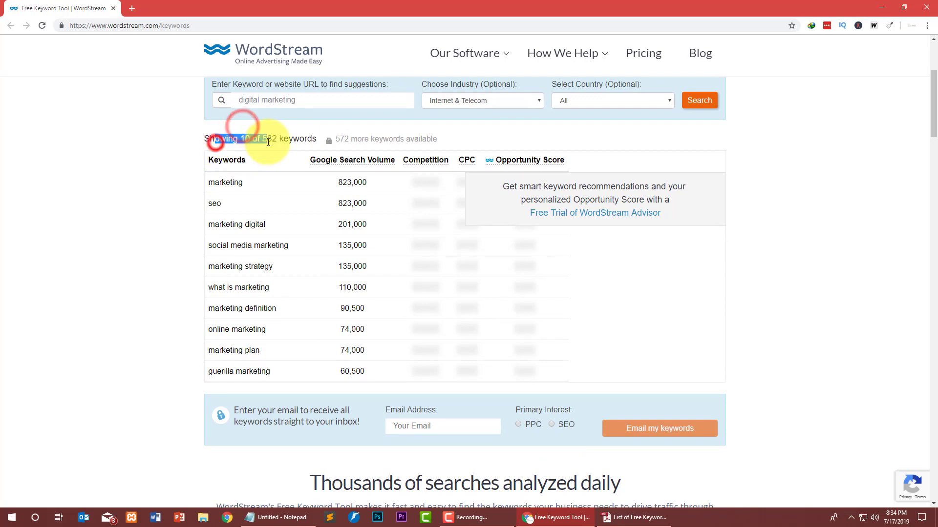
{"action": "scroll", "coordinate": [177, 184], "scroll_direction": "down", "scroll_amount": 6}
{"action": "scroll", "coordinate": [175, 184], "scroll_direction": "up", "scroll_amount": 3}
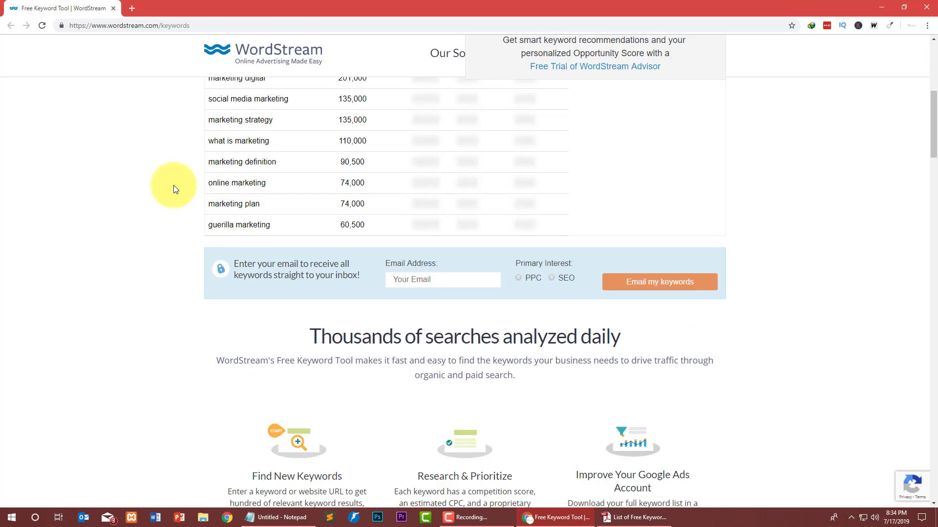
{"action": "left_click_drag", "start_coordinate": [238, 264], "coordinate": [361, 279]}
{"action": "left_click", "coordinate": [364, 284]}
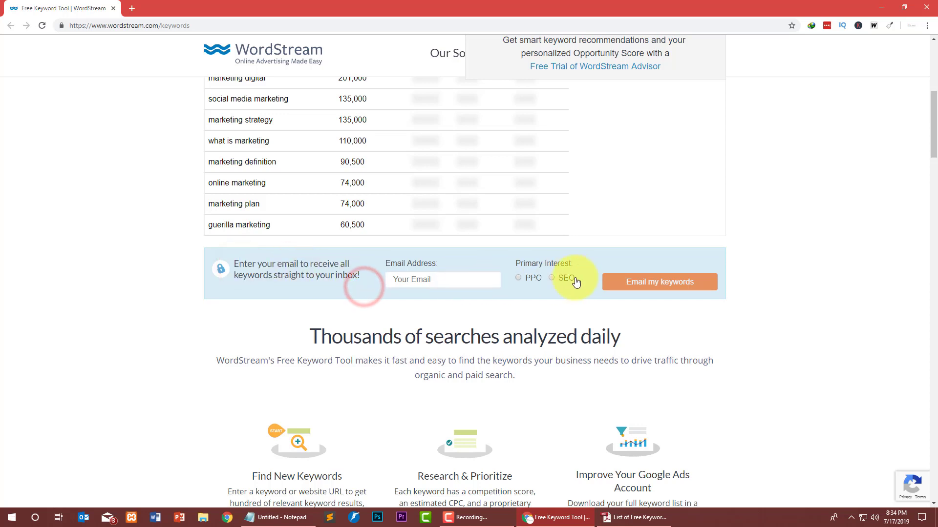
Choose SEO as the primary interest and request the keyword list by email.
{"action": "left_click", "coordinate": [557, 284]}
{"action": "triple_click", "coordinate": [240, 264]}
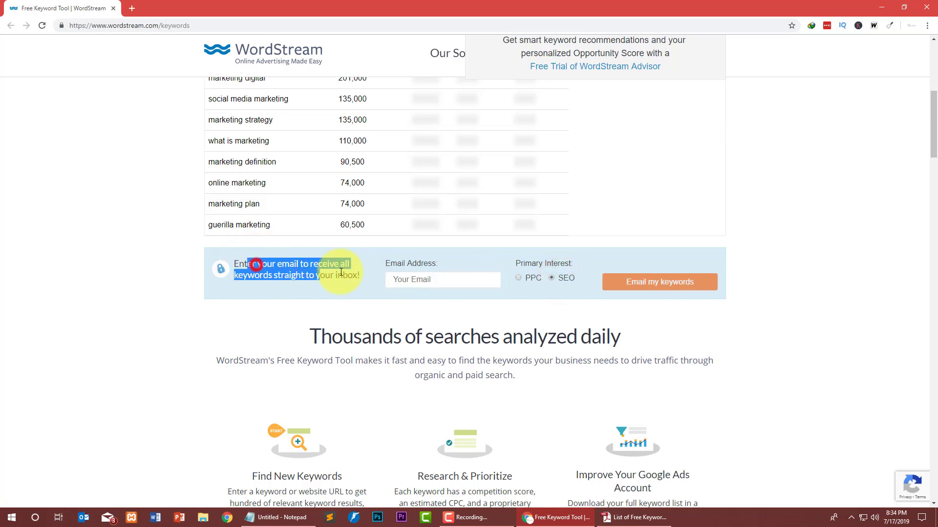
{"action": "left_click", "coordinate": [437, 282]}
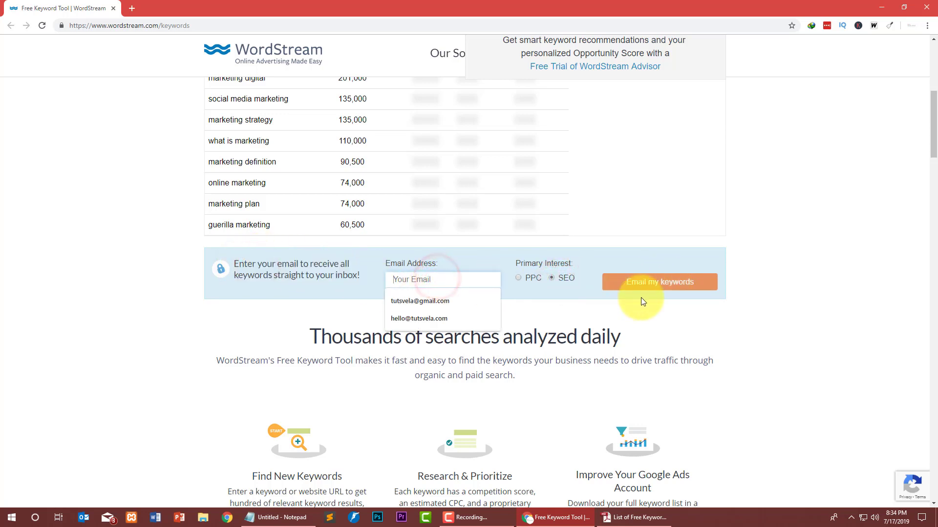
{"action": "left_click", "coordinate": [712, 288]}
{"action": "scroll", "coordinate": [635, 245], "scroll_direction": "up", "scroll_amount": 5}
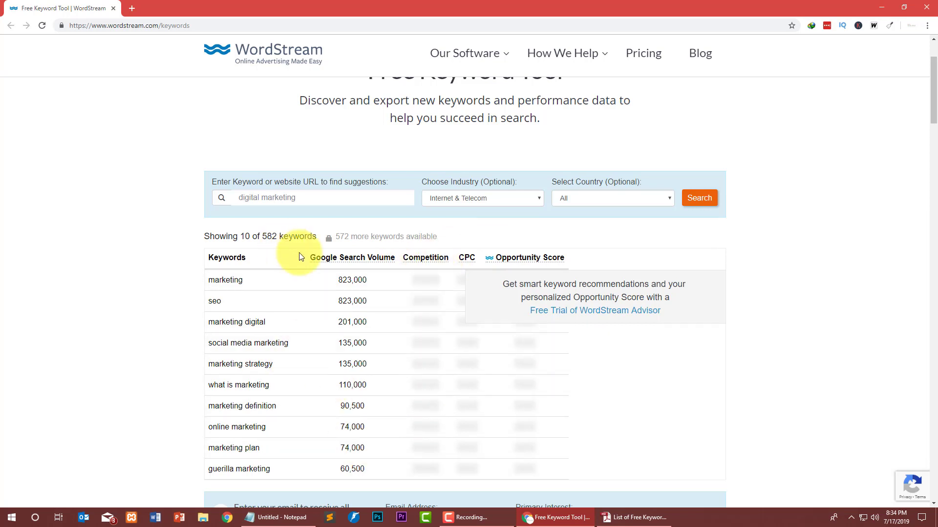
{"action": "left_click_drag", "start_coordinate": [304, 257], "coordinate": [390, 259]}
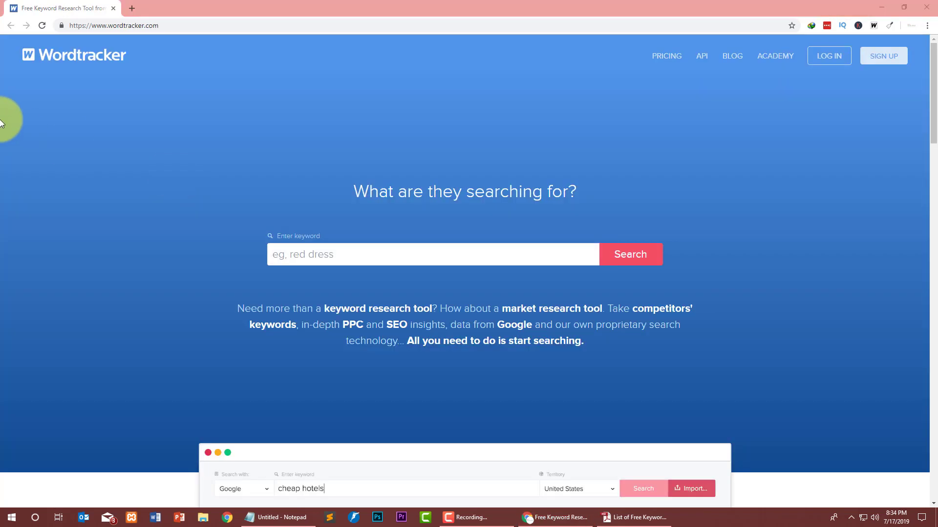
Search Wordtracker for 'digital marketing' and close the Scout extension panel.
{"action": "left_click", "coordinate": [344, 253]}
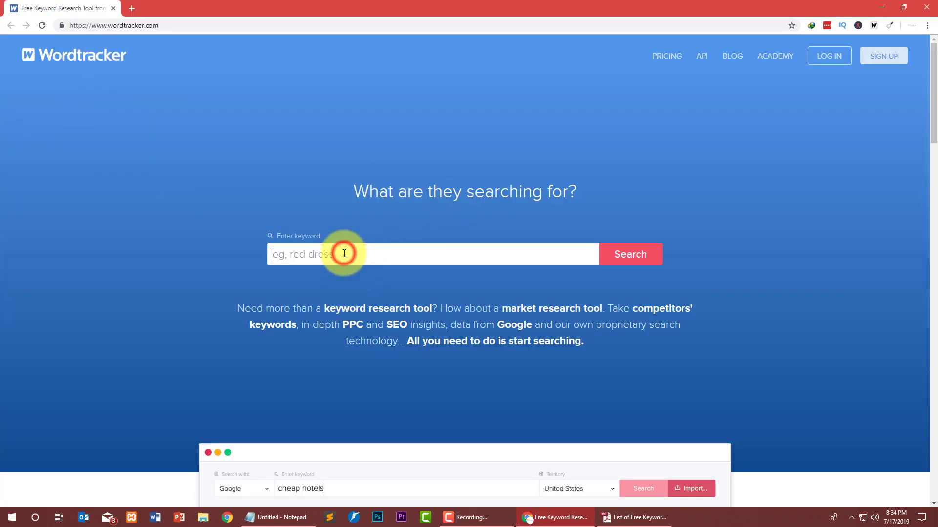
{"action": "type", "text": "dig"}
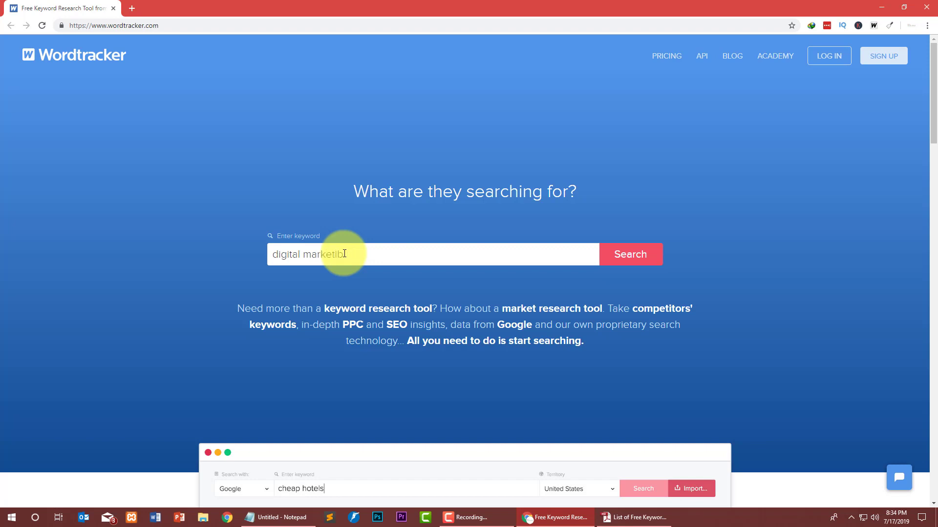
{"action": "type", "text": "ital marketing"}
{"action": "key", "text": "Return"}
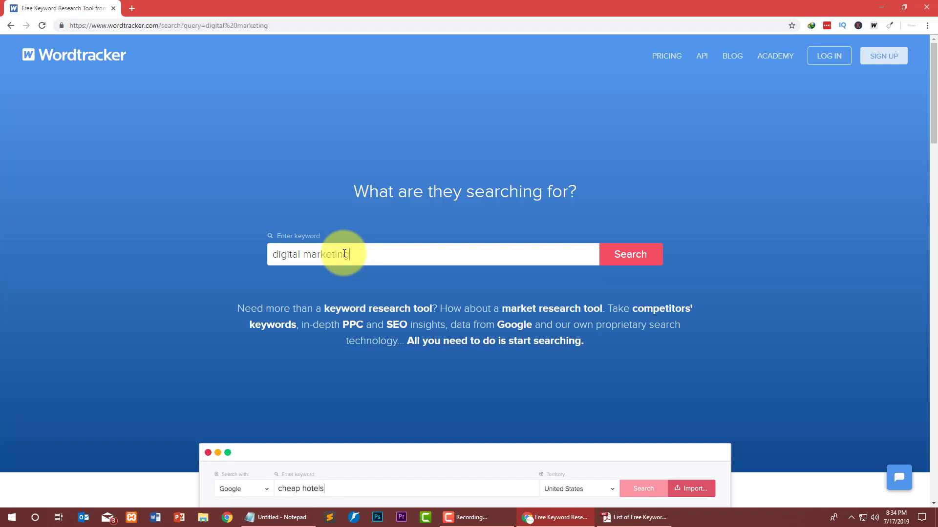
{"action": "left_click", "coordinate": [632, 253]}
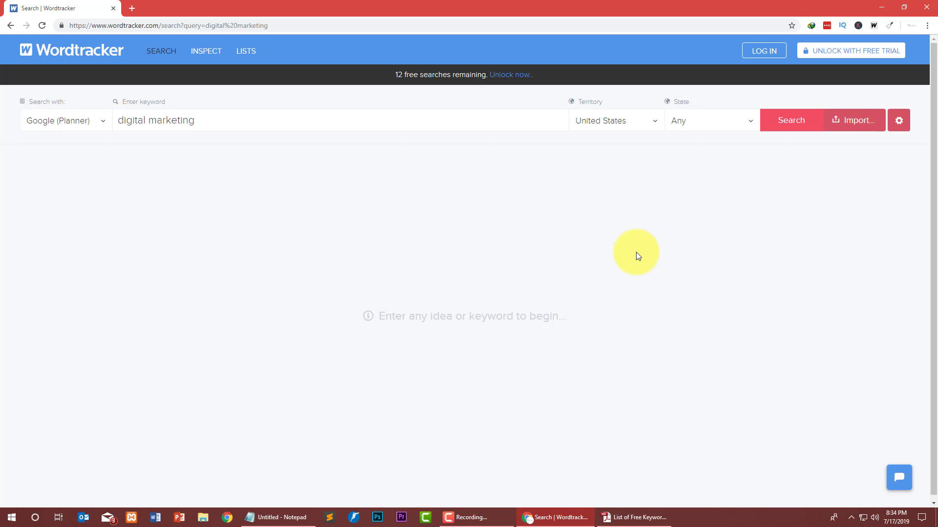
{"action": "left_click", "coordinate": [805, 105]}
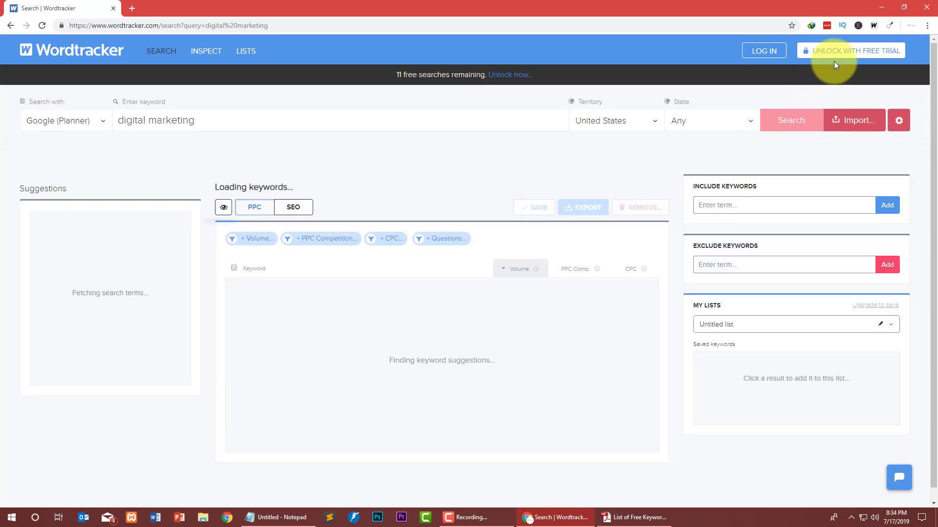
{"action": "left_click", "coordinate": [874, 25]}
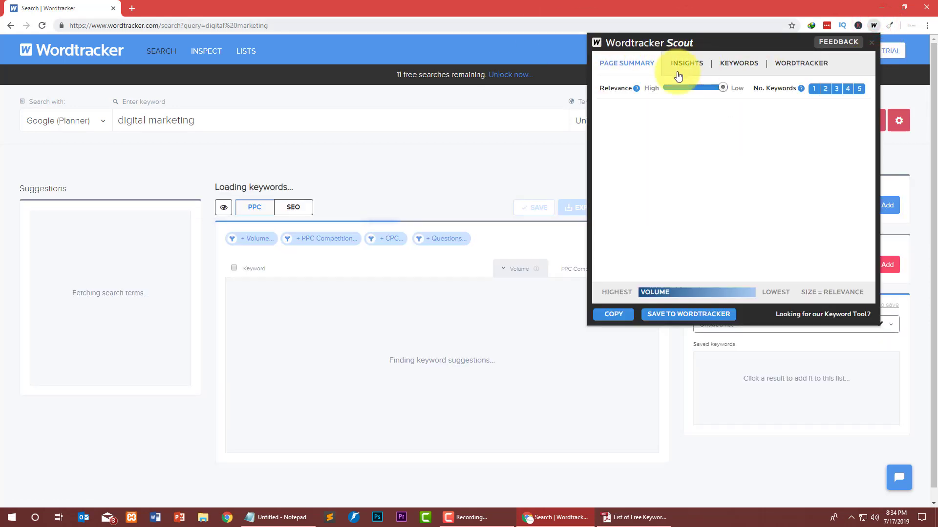
{"action": "left_click", "coordinate": [369, 166]}
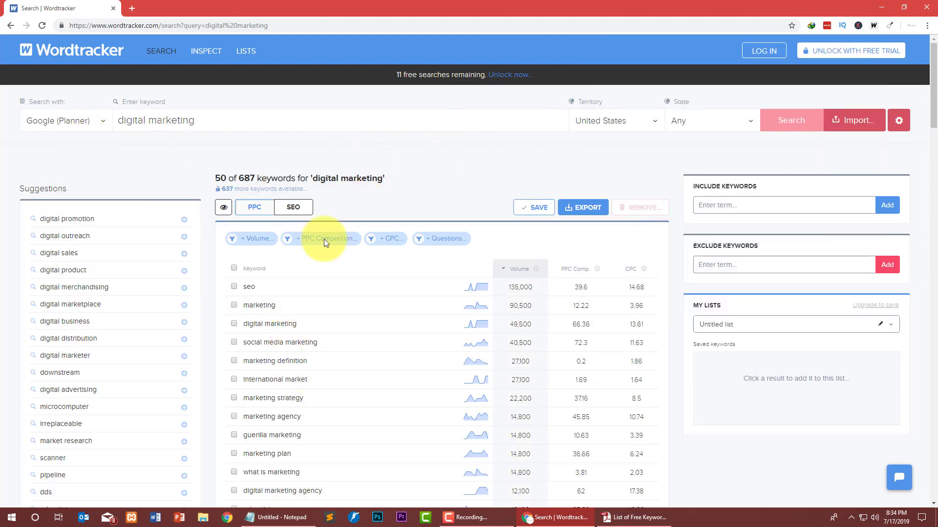
Scroll through the Wordtracker results table, led by seo at 135,000.
{"action": "scroll", "coordinate": [359, 239], "scroll_direction": "down", "scroll_amount": 15}
{"action": "scroll", "coordinate": [356, 239], "scroll_direction": "up", "scroll_amount": 15}
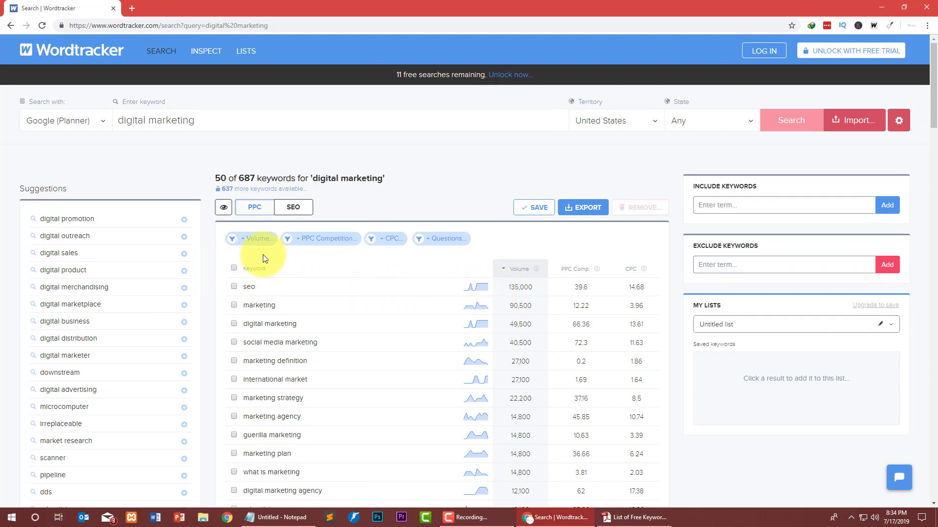
{"action": "scroll", "coordinate": [257, 306], "scroll_direction": "down", "scroll_amount": 15}
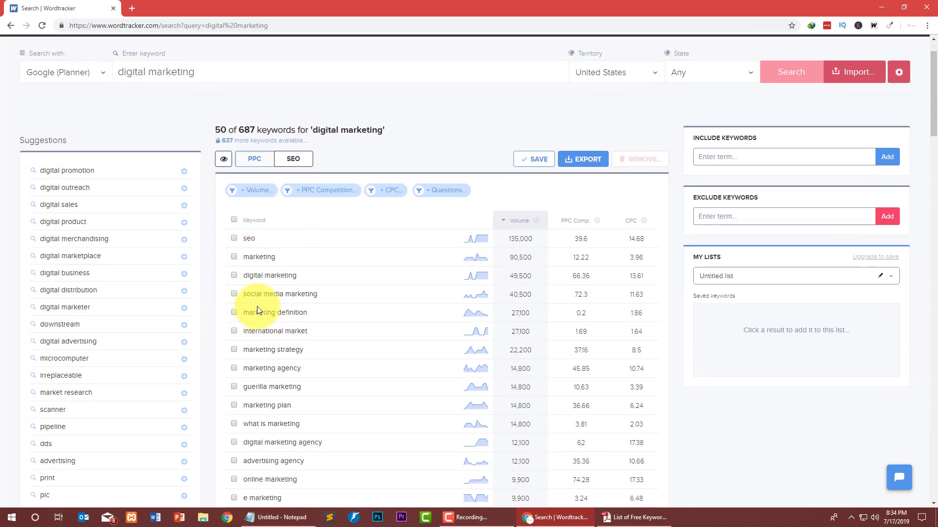
{"action": "scroll", "coordinate": [195, 293], "scroll_direction": "down", "scroll_amount": 8}
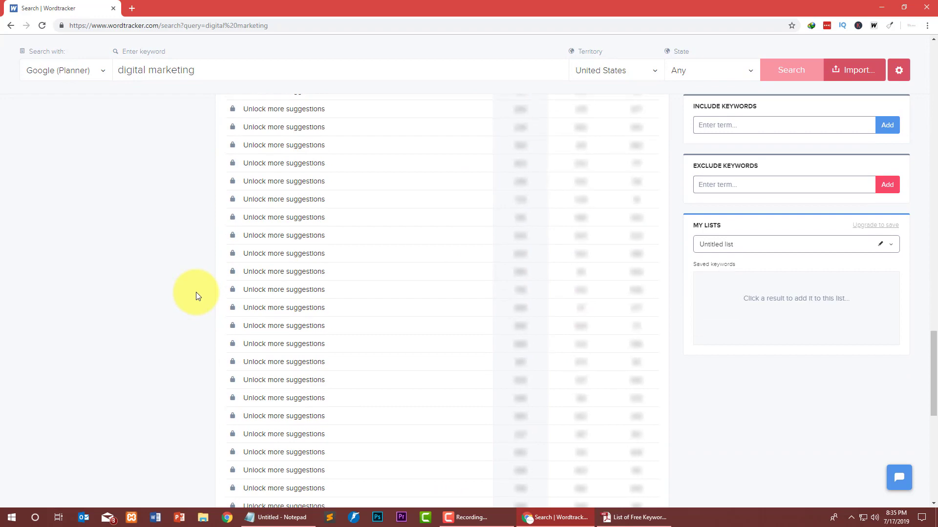
{"action": "scroll", "coordinate": [197, 292], "scroll_direction": "up", "scroll_amount": 5}
{"action": "scroll", "coordinate": [197, 292], "scroll_direction": "up", "scroll_amount": 3}
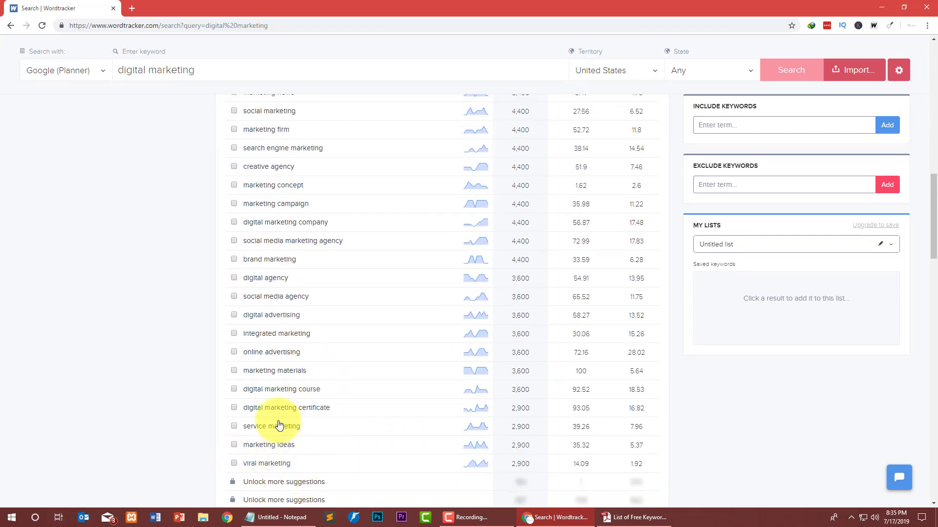
{"action": "scroll", "coordinate": [278, 425], "scroll_direction": "up", "scroll_amount": 15}
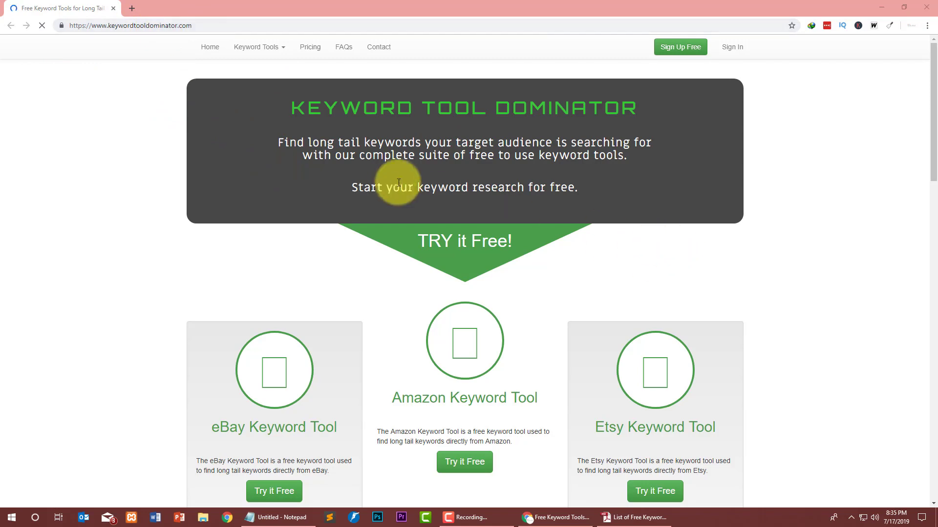
{"action": "left_click", "coordinate": [373, 184]}
{"action": "scroll", "coordinate": [369, 182], "scroll_direction": "down", "scroll_amount": 3}
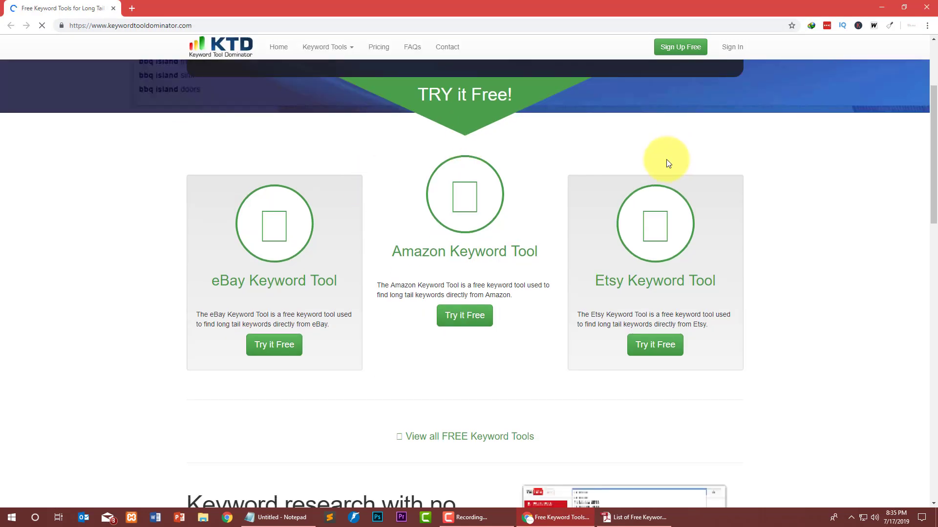
{"action": "scroll", "coordinate": [350, 192], "scroll_direction": "down", "scroll_amount": 5}
{"action": "scroll", "coordinate": [263, 196], "scroll_direction": "up", "scroll_amount": 2}
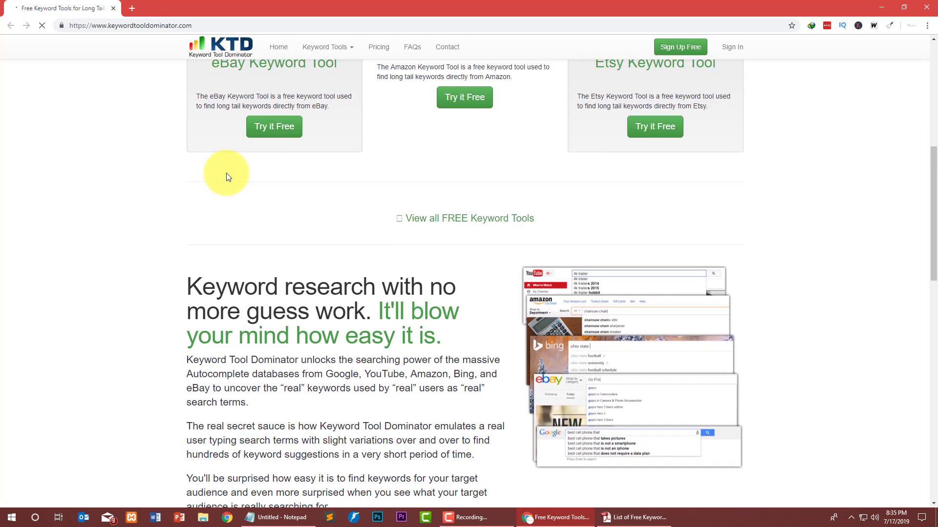
{"action": "left_click", "coordinate": [473, 169]}
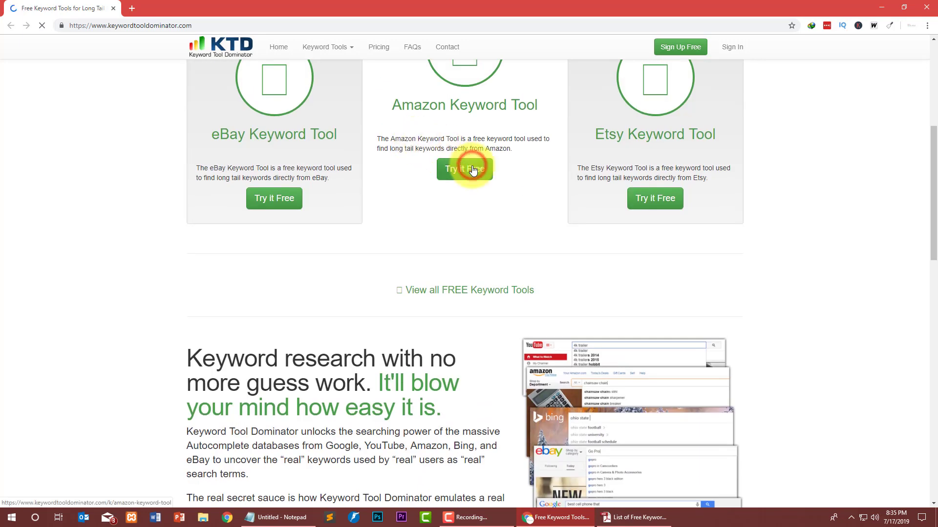
{"action": "scroll", "coordinate": [416, 300], "scroll_direction": "down", "scroll_amount": 15}
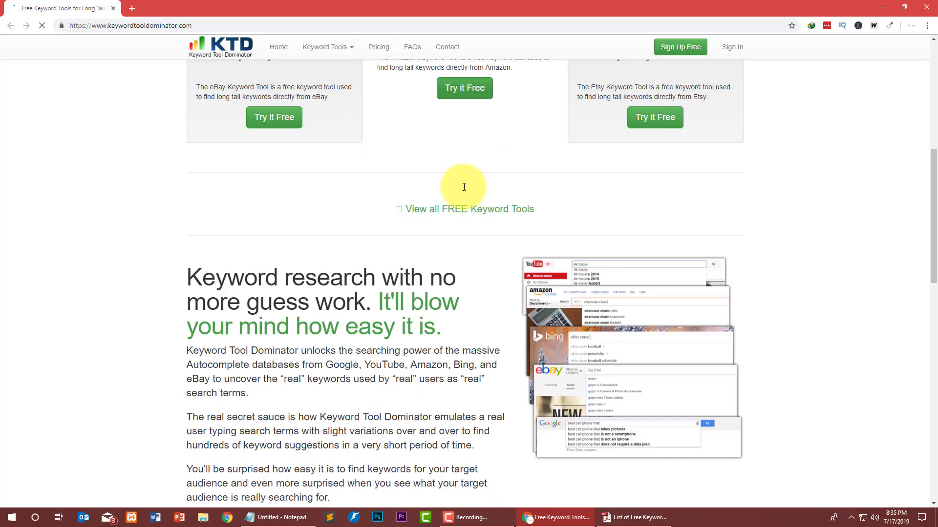
{"action": "scroll", "coordinate": [344, 199], "scroll_direction": "up", "scroll_amount": 2}
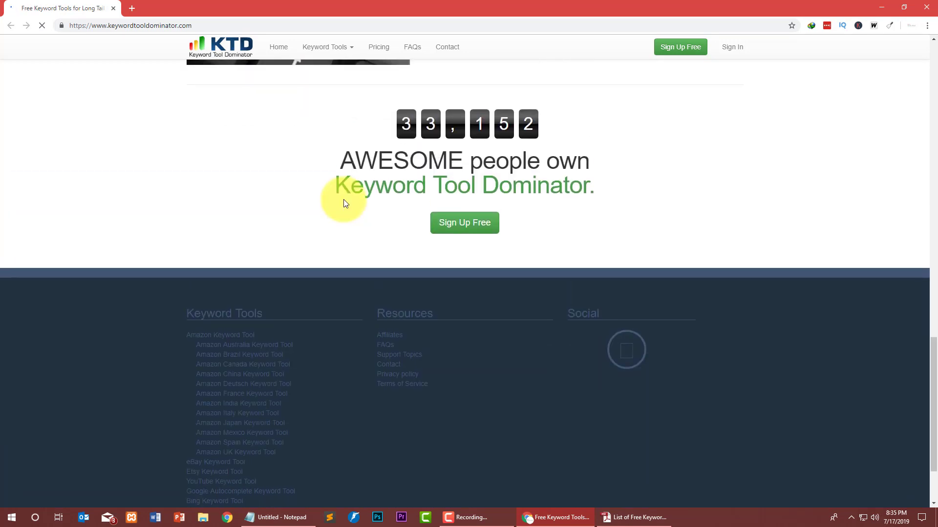
{"action": "scroll", "coordinate": [213, 163], "scroll_direction": "up", "scroll_amount": 18}
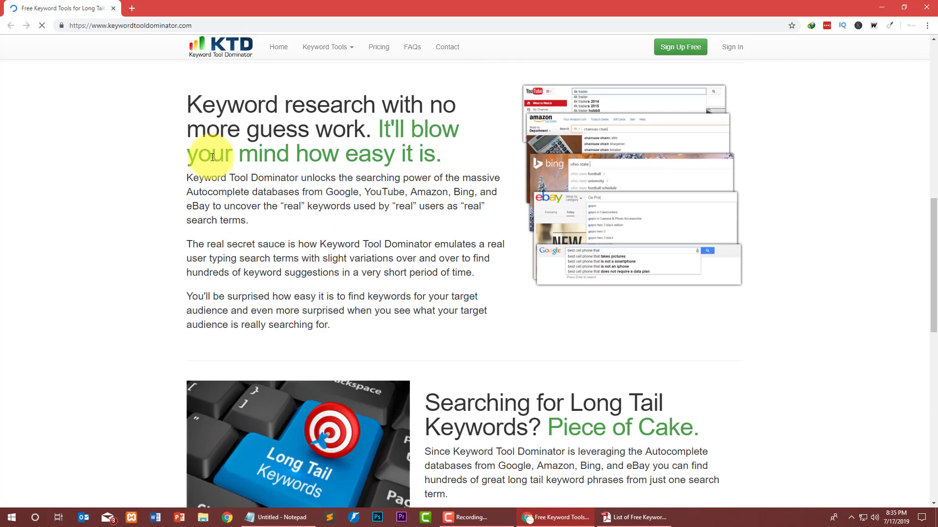
{"action": "scroll", "coordinate": [207, 166], "scroll_direction": "up", "scroll_amount": 5}
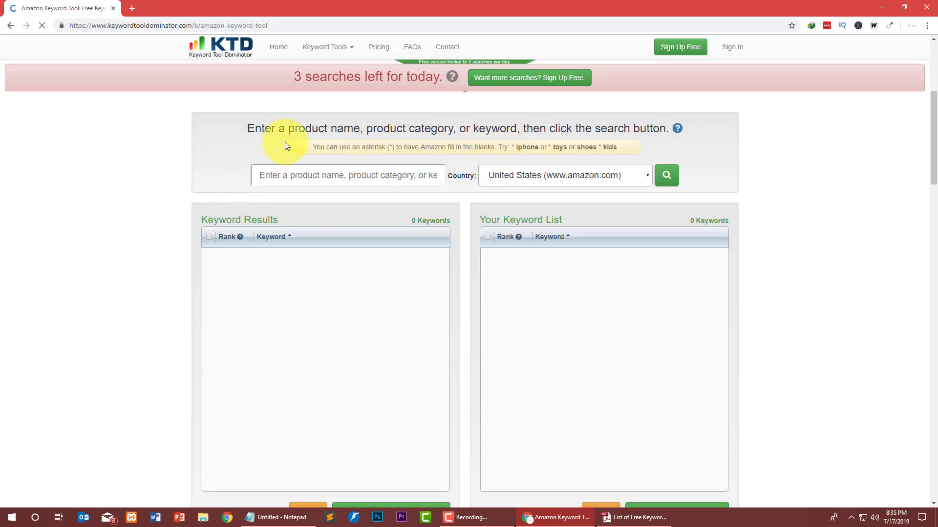
Check the remaining free searches and keep United States as the Amazon country.
{"action": "left_click_drag", "start_coordinate": [300, 77], "coordinate": [375, 77]}
{"action": "left_click", "coordinate": [438, 79]}
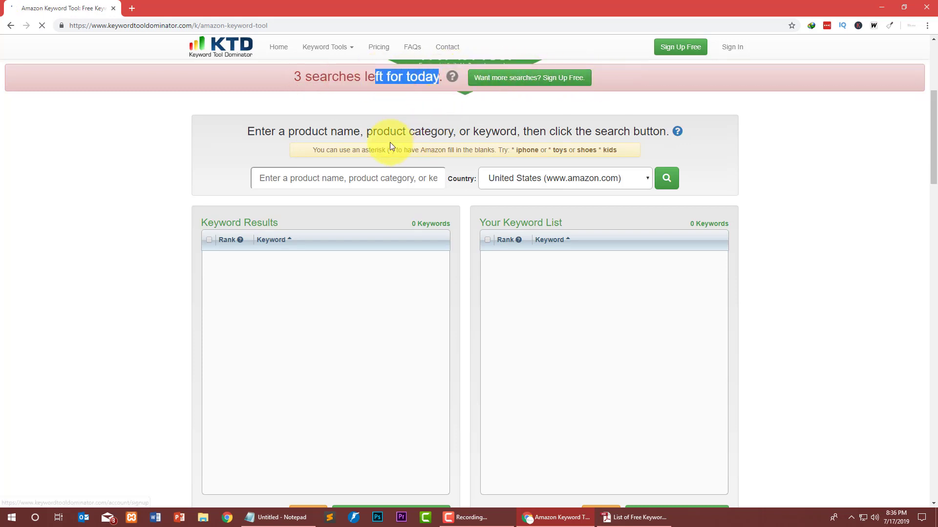
{"action": "scroll", "coordinate": [390, 143], "scroll_direction": "up", "scroll_amount": 3}
{"action": "left_click", "coordinate": [308, 78]}
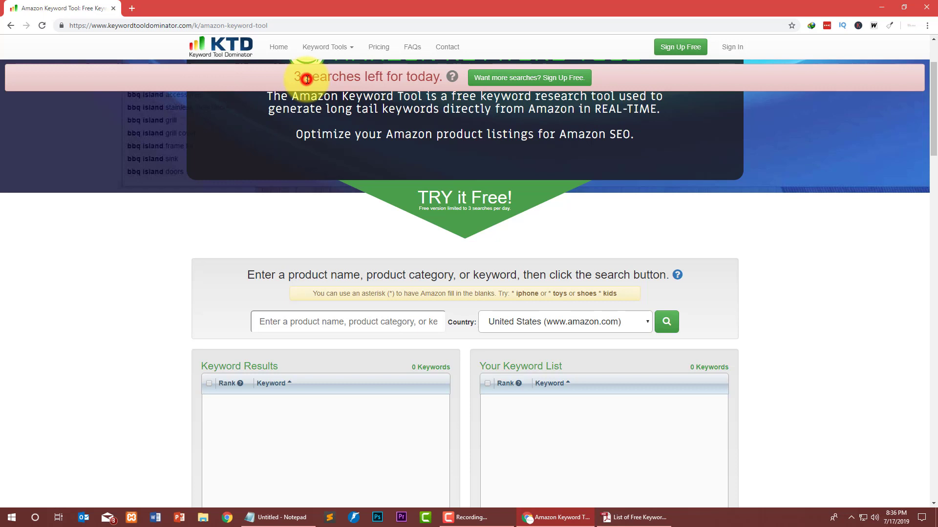
{"action": "left_click", "coordinate": [343, 318]}
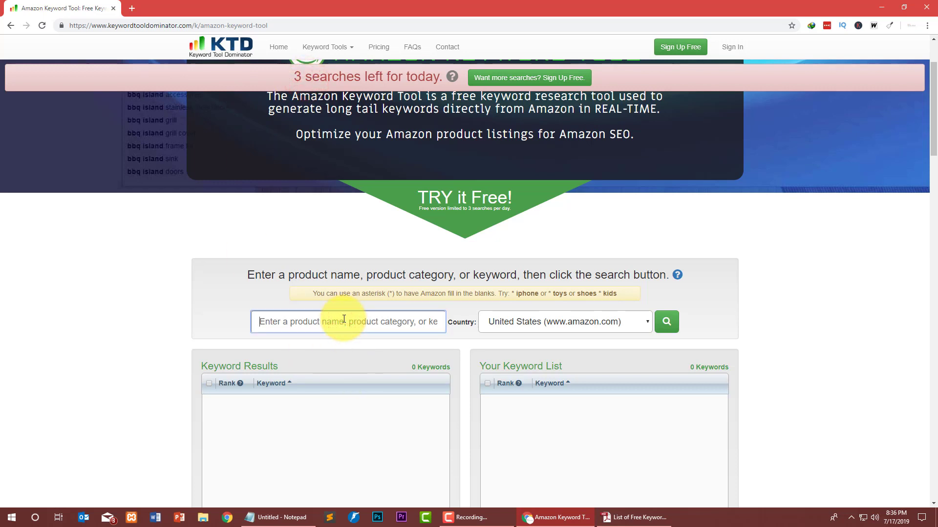
{"action": "left_click", "coordinate": [569, 316]}
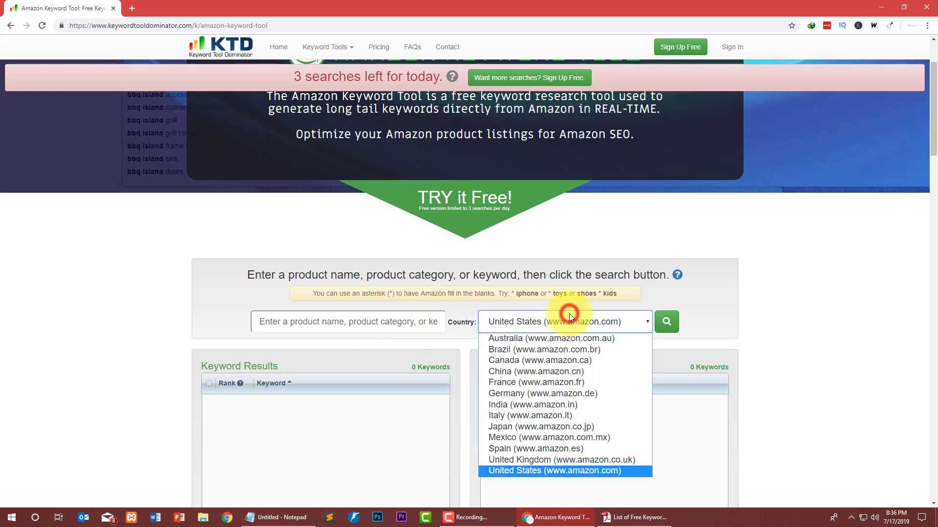
{"action": "left_click", "coordinate": [569, 316]}
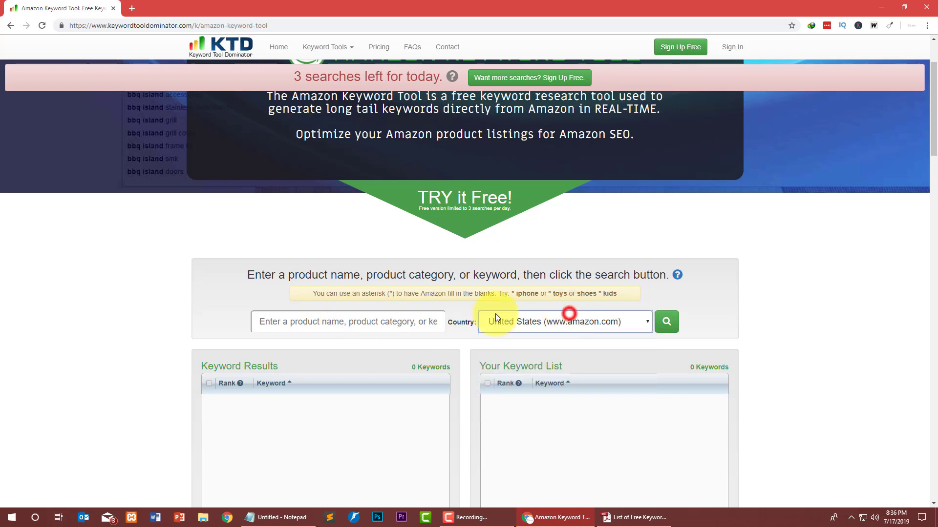
Enter 'Hp laptop' and run the Amazon keyword search.
{"action": "left_click", "coordinate": [346, 322]}
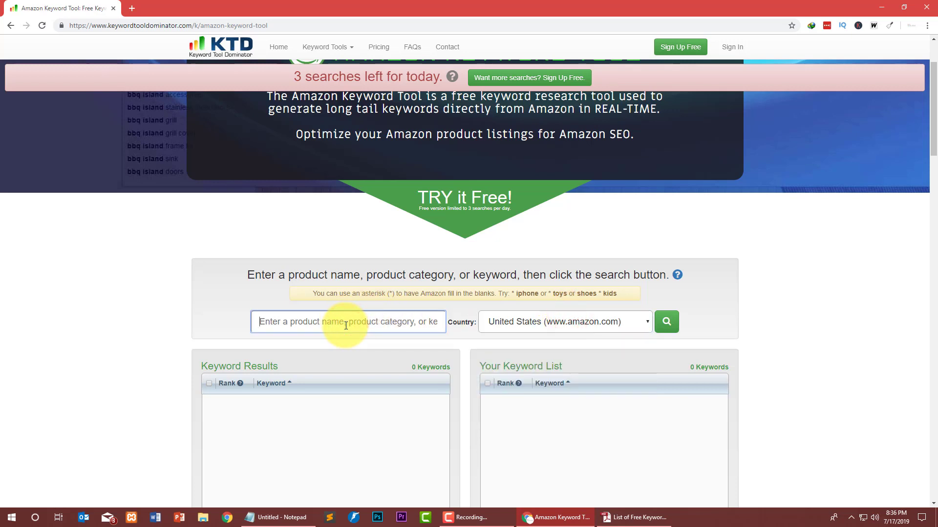
{"action": "type", "text": "La"}
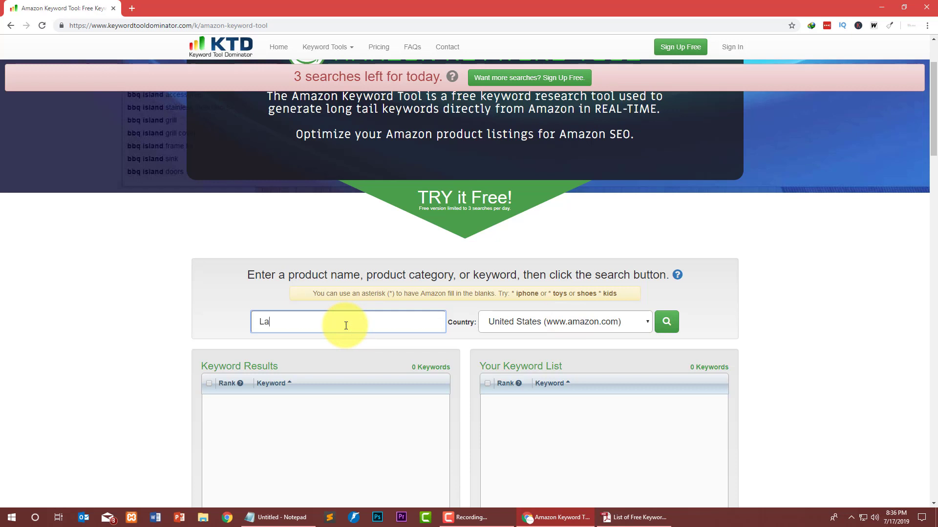
{"action": "key", "text": "BackSpace"}
{"action": "key", "text": "BackSpace"}
{"action": "key", "text": "BackSpace"}
{"action": "type", "text": "Hp laptop"}
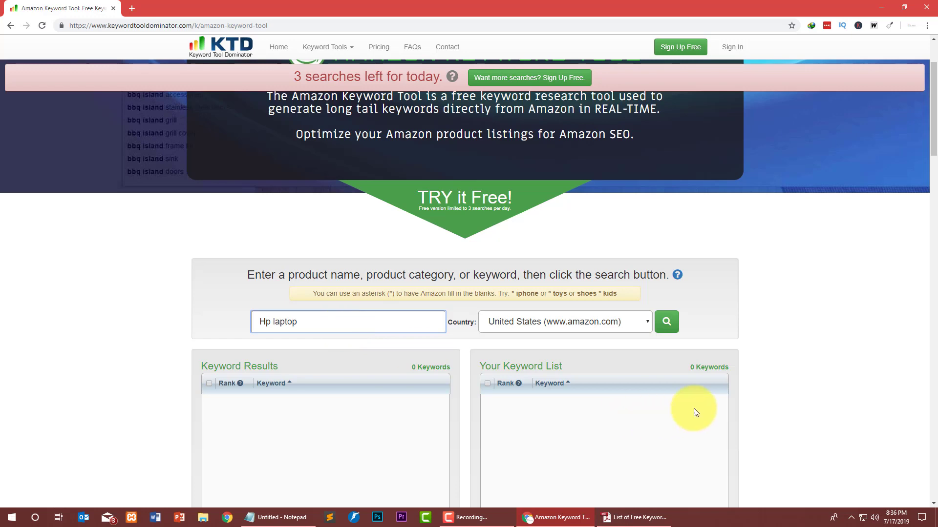
{"action": "left_click", "coordinate": [667, 321]}
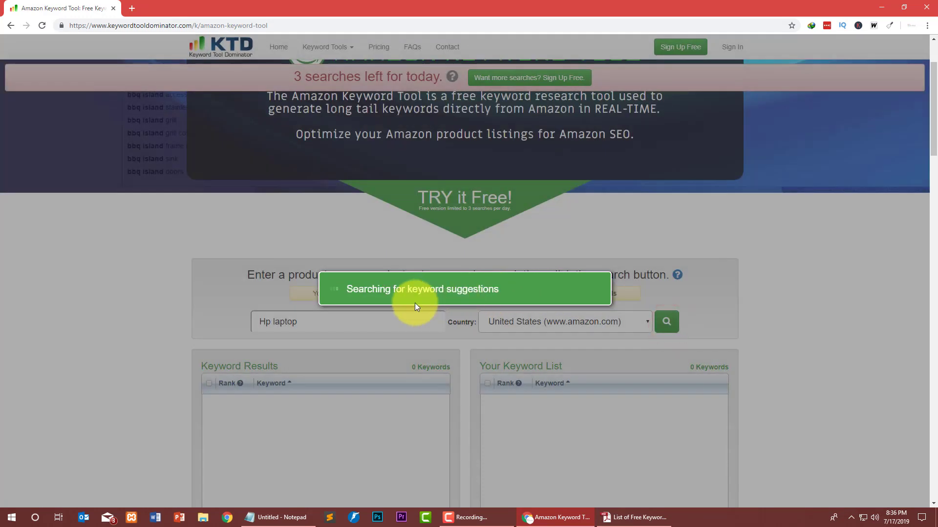
Scroll through the 323 'Hp laptop' keyword results.
{"action": "scroll", "coordinate": [356, 304], "scroll_direction": "down", "scroll_amount": 2}
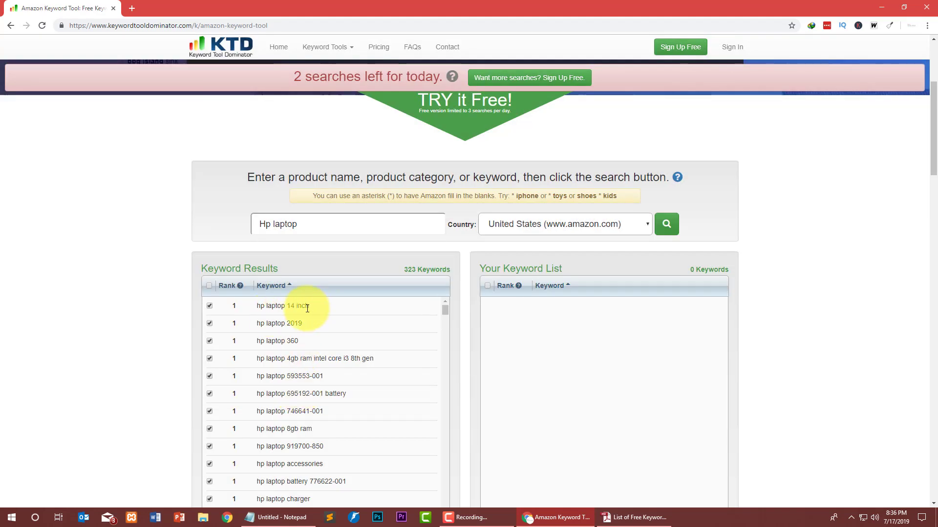
{"action": "scroll", "coordinate": [307, 307], "scroll_direction": "down", "scroll_amount": 15}
{"action": "scroll", "coordinate": [20, 290], "scroll_direction": "down", "scroll_amount": 1}
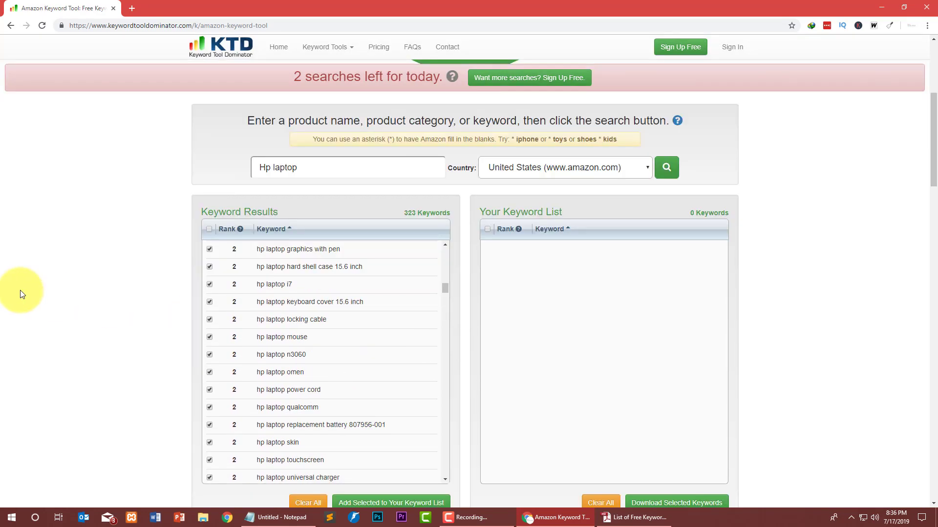
{"action": "scroll", "coordinate": [36, 290], "scroll_direction": "down", "scroll_amount": 15}
{"action": "scroll", "coordinate": [100, 294], "scroll_direction": "up", "scroll_amount": 14}
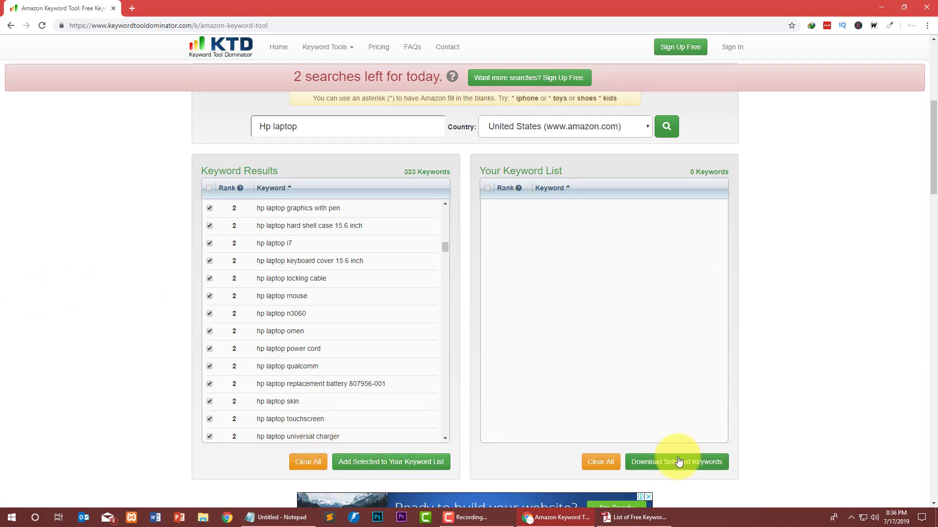
{"action": "scroll", "coordinate": [250, 267], "scroll_direction": "up", "scroll_amount": 10}
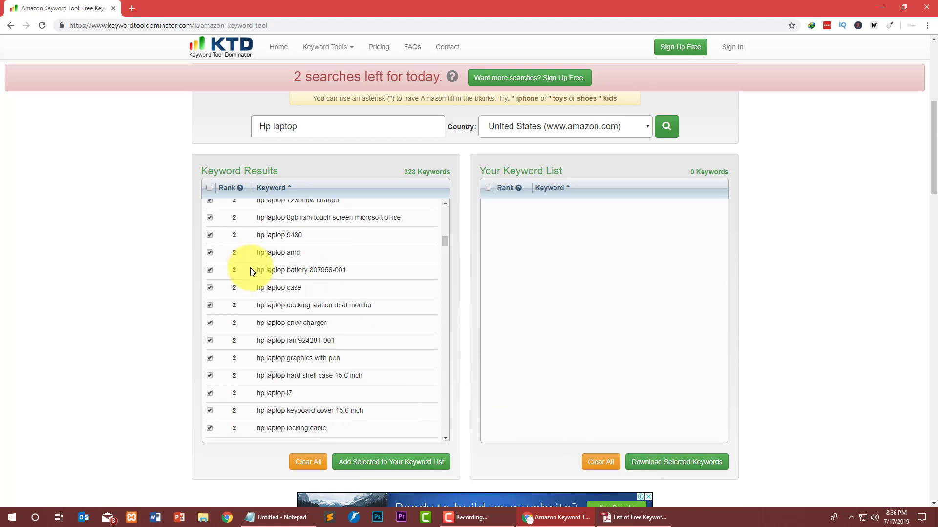
{"action": "scroll", "coordinate": [237, 229], "scroll_direction": "up", "scroll_amount": 6}
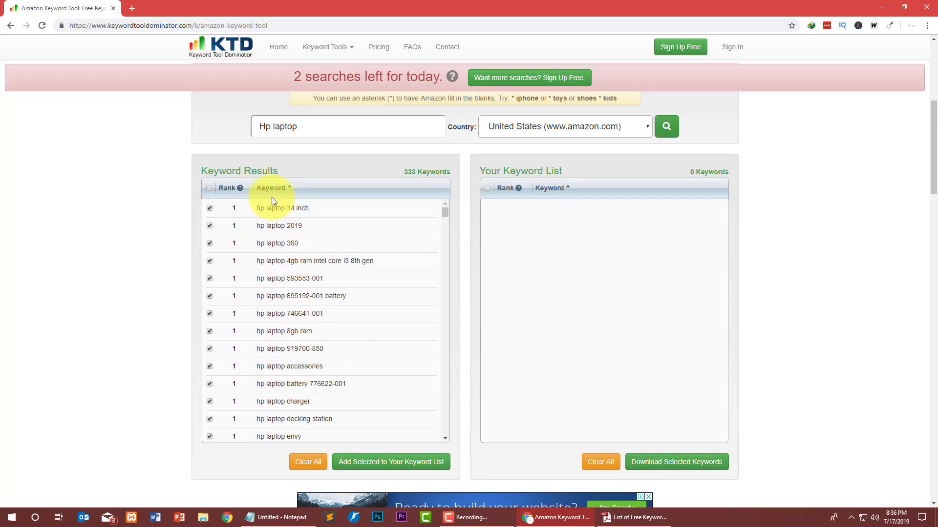
{"action": "scroll", "coordinate": [247, 237], "scroll_direction": "down", "scroll_amount": 15}
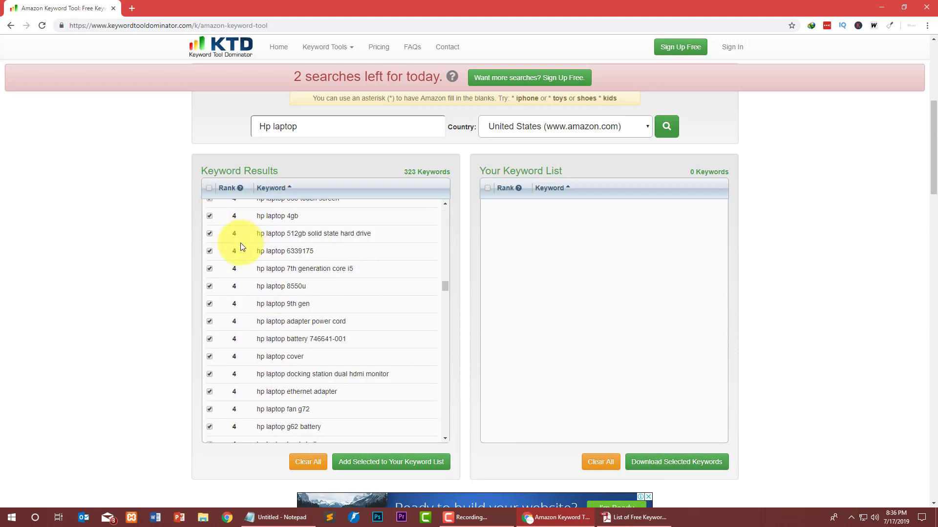
{"action": "scroll", "coordinate": [236, 251], "scroll_direction": "down", "scroll_amount": 15}
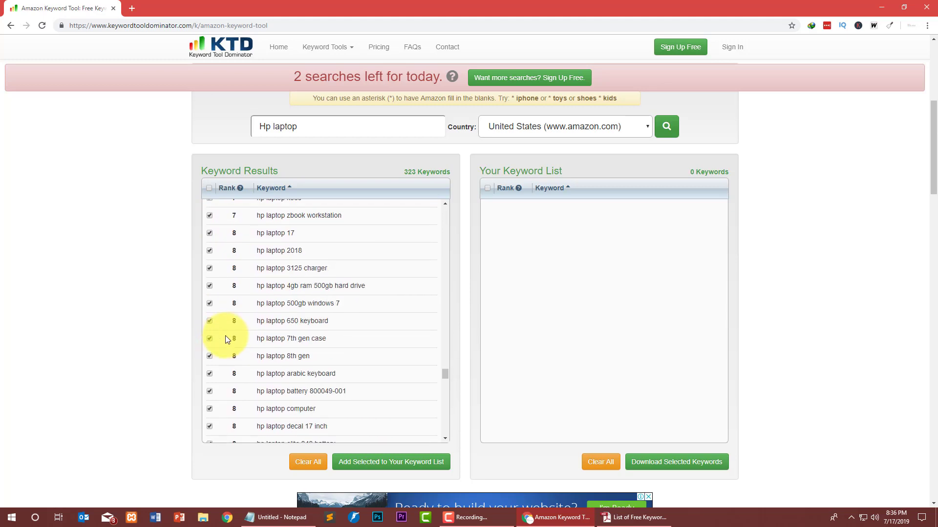
{"action": "scroll", "coordinate": [224, 342], "scroll_direction": "down", "scroll_amount": 10}
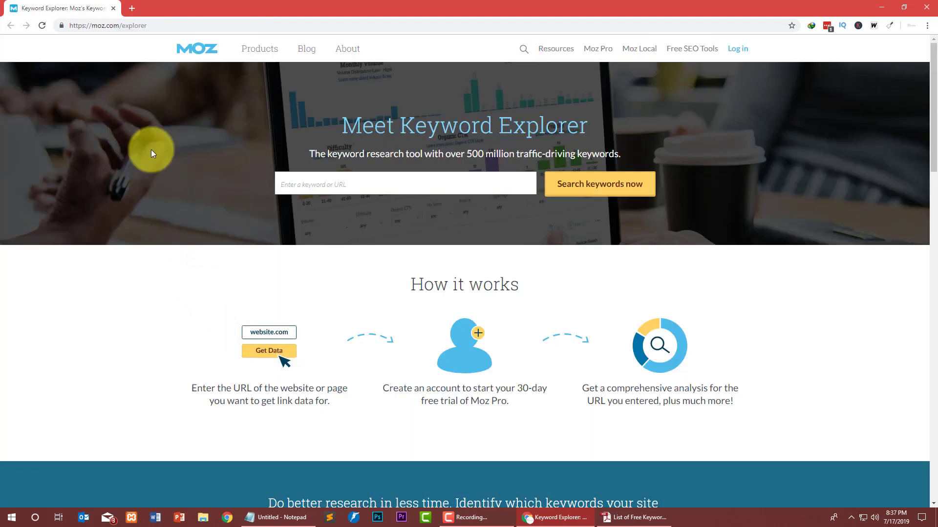
Search Moz Keyword Explorer for 'digital marketing'.
{"action": "left_click", "coordinate": [161, 27]}
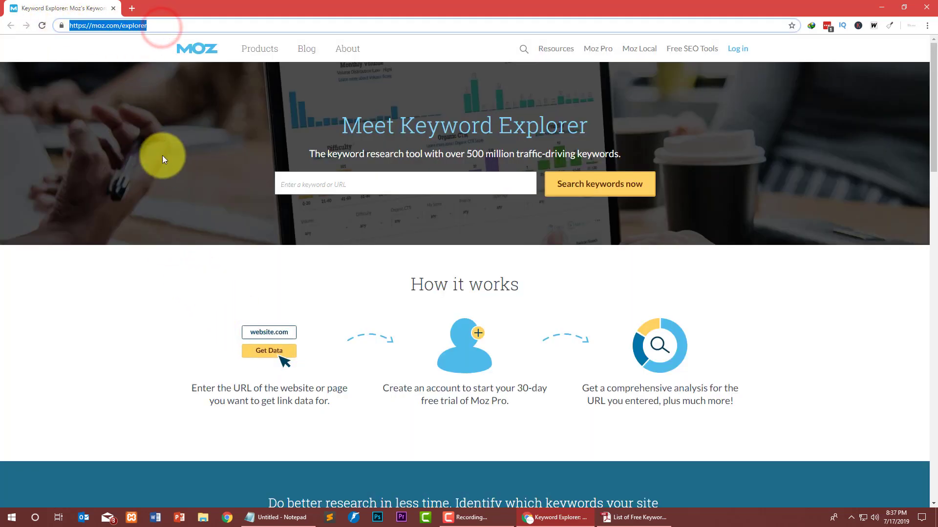
{"action": "left_click_drag", "start_coordinate": [440, 126], "coordinate": [622, 128]}
{"action": "left_click", "coordinate": [336, 193]}
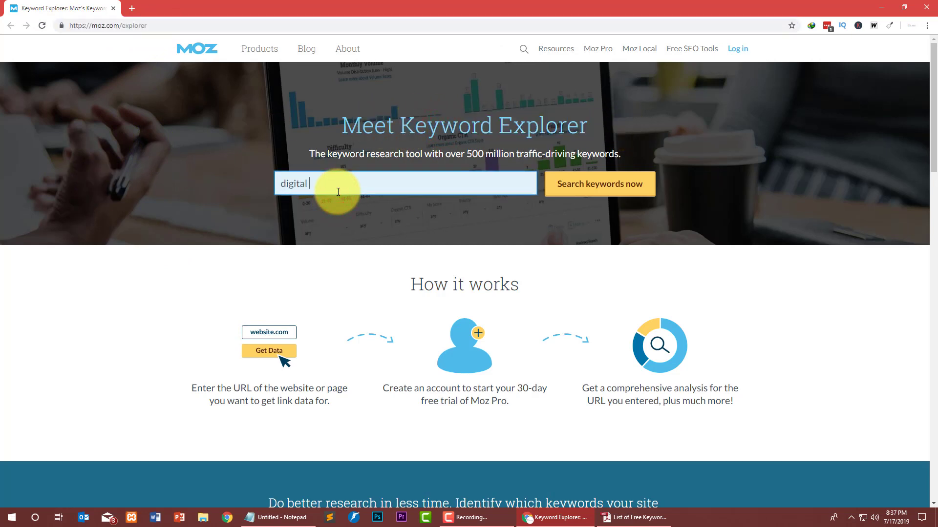
{"action": "type", "text": "digital marketing"}
{"action": "key", "text": "Return"}
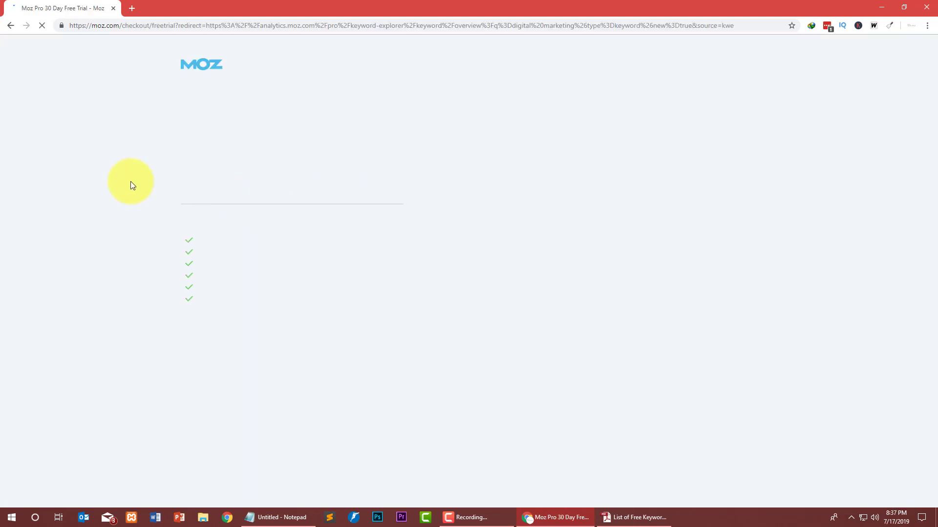
Skip the Moz Pro trial signup form, return to Keyword Explorer, and select the URL.
{"action": "scroll", "coordinate": [520, 187], "scroll_direction": "down", "scroll_amount": 4}
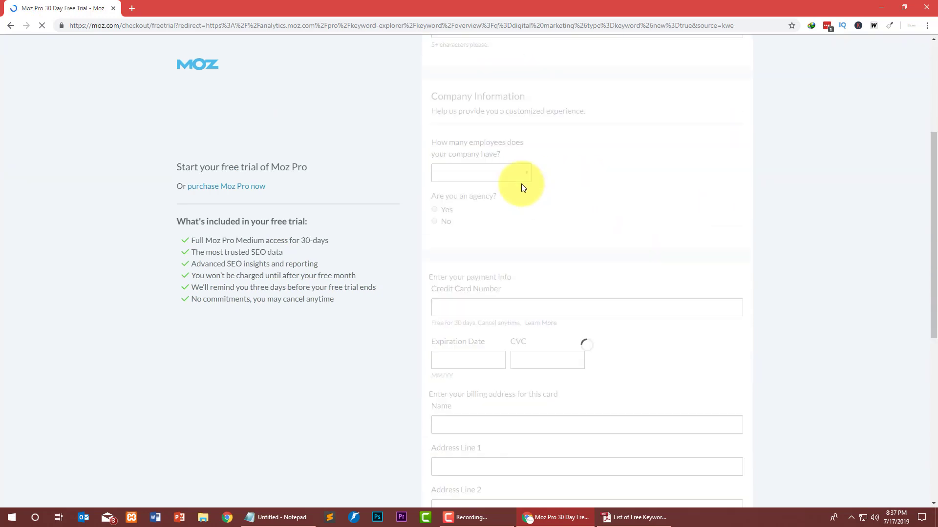
{"action": "scroll", "coordinate": [520, 187], "scroll_direction": "down", "scroll_amount": 7}
{"action": "scroll", "coordinate": [122, 166], "scroll_direction": "up", "scroll_amount": 3}
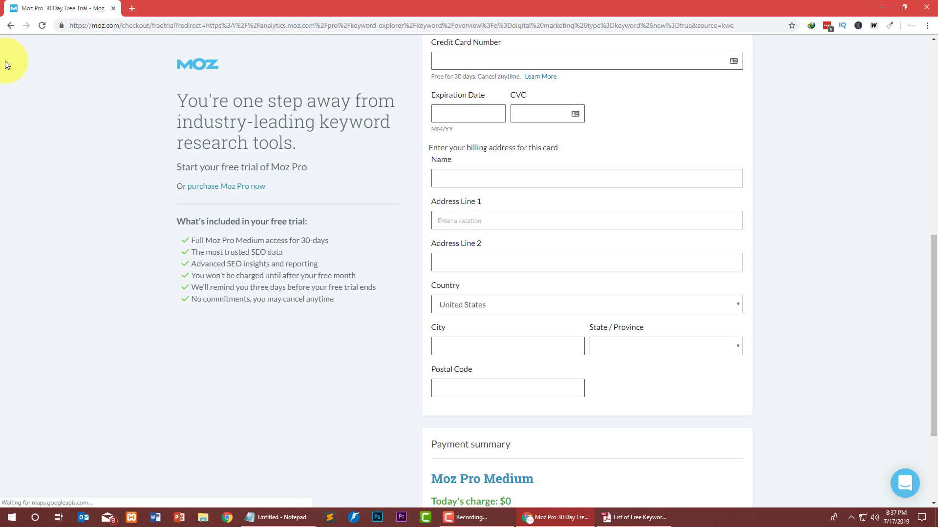
{"action": "scroll", "coordinate": [195, 125], "scroll_direction": "up", "scroll_amount": 7}
{"action": "scroll", "coordinate": [266, 128], "scroll_direction": "up", "scroll_amount": 2}
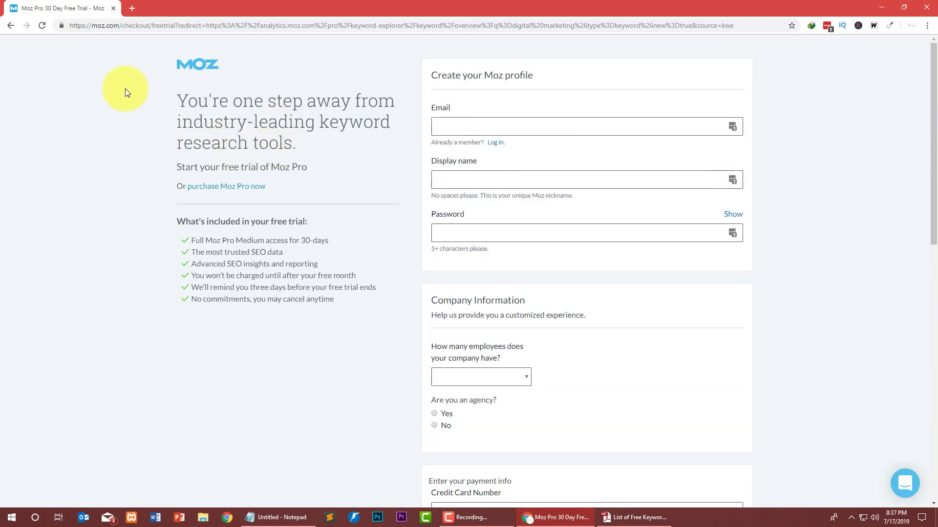
{"action": "left_click", "coordinate": [13, 30]}
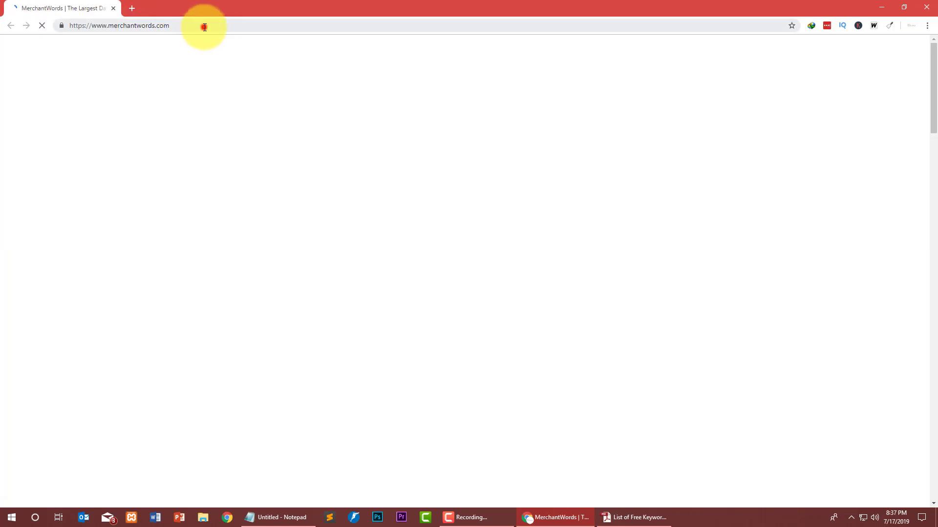
{"action": "left_click_drag", "start_coordinate": [204, 27], "coordinate": [62, 25]}
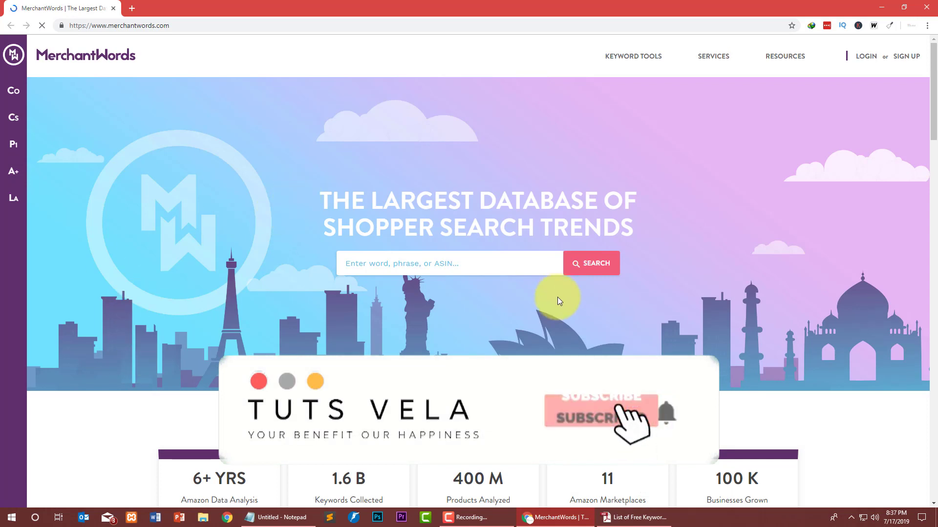
Search MerchantWords for 'Laptops' and dismiss the NEW STUFF popup.
{"action": "left_click", "coordinate": [496, 268]}
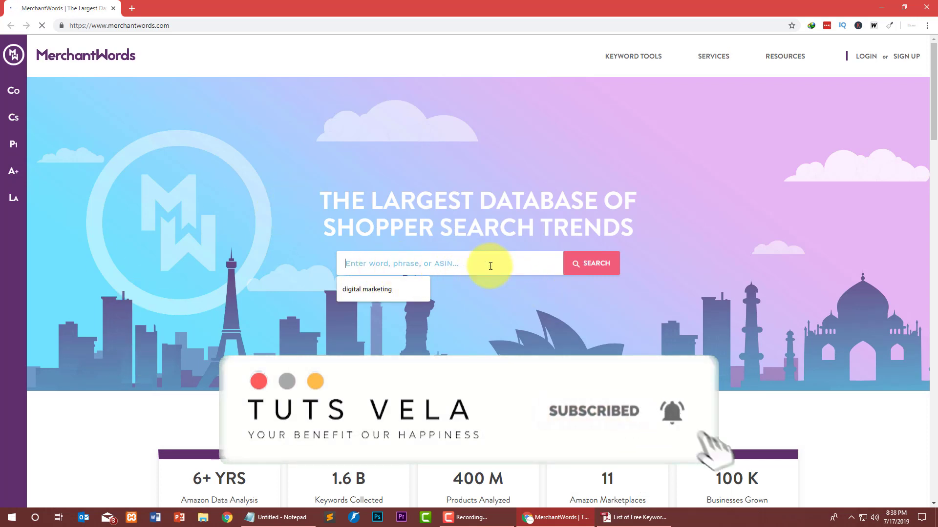
{"action": "left_click", "coordinate": [513, 265]}
{"action": "left_click", "coordinate": [445, 264]}
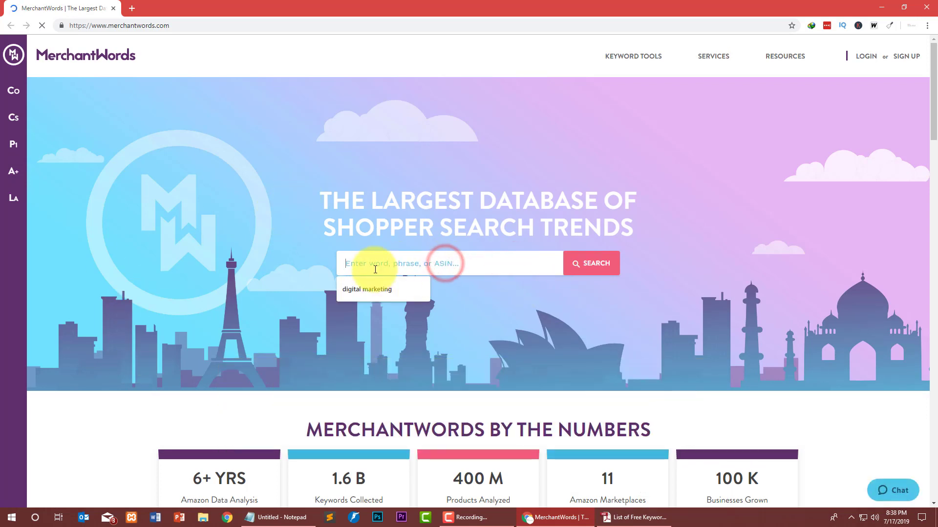
{"action": "type", "text": "La"}
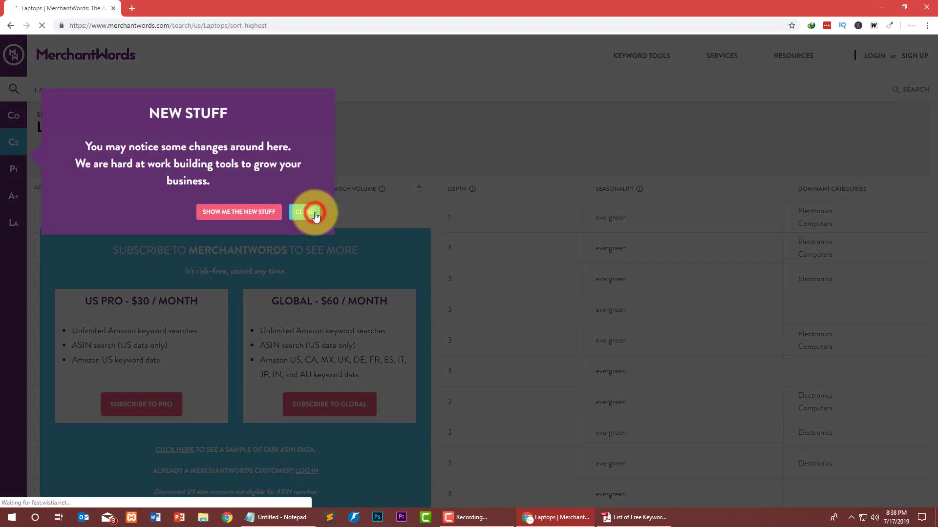
{"action": "left_click", "coordinate": [314, 213]}
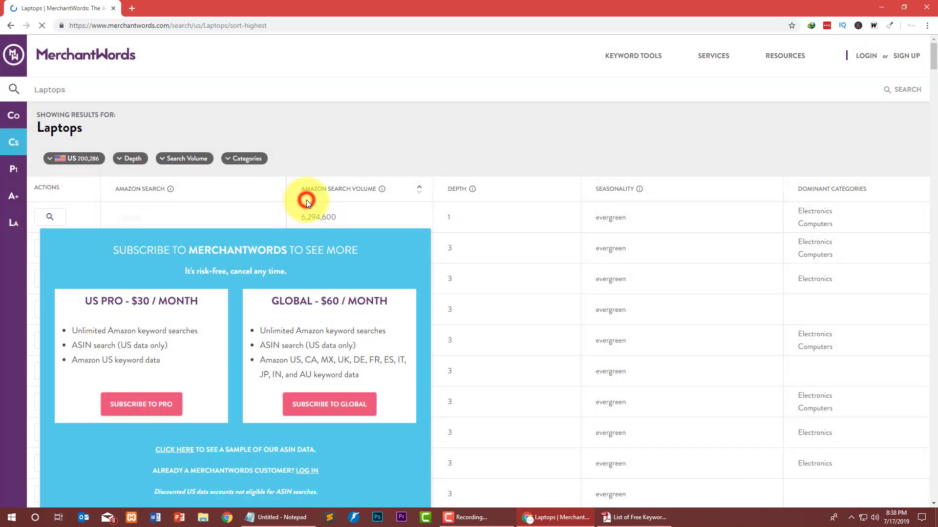
Look over the subscribe panel's US PRO $30 / month plan.
{"action": "scroll", "coordinate": [219, 219], "scroll_direction": "down", "scroll_amount": 4}
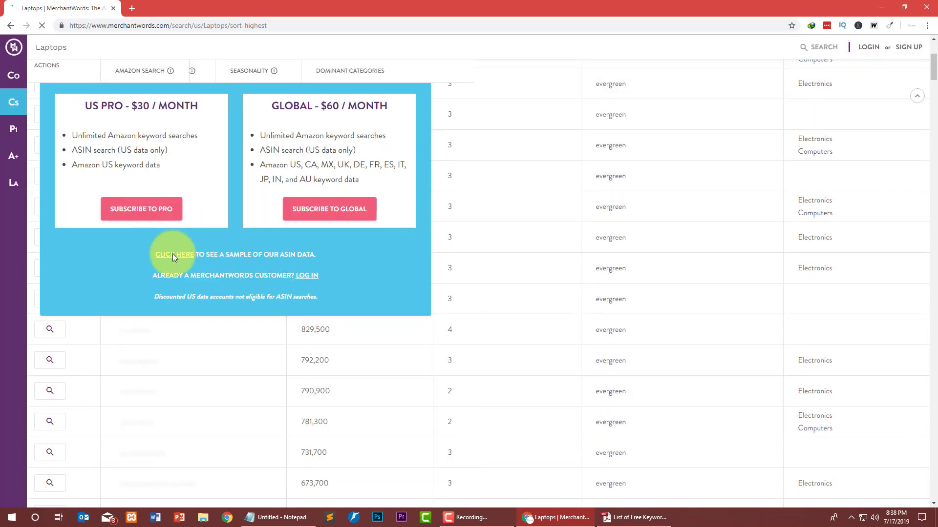
{"action": "scroll", "coordinate": [172, 256], "scroll_direction": "down", "scroll_amount": 5}
{"action": "scroll", "coordinate": [209, 272], "scroll_direction": "up", "scroll_amount": 10}
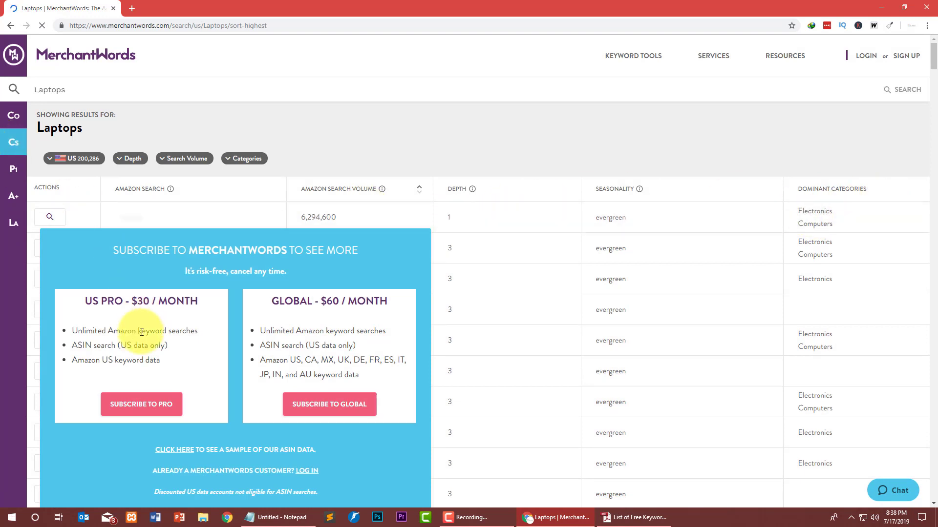
{"action": "left_click_drag", "start_coordinate": [84, 301], "coordinate": [198, 326]}
{"action": "left_click", "coordinate": [193, 366]}
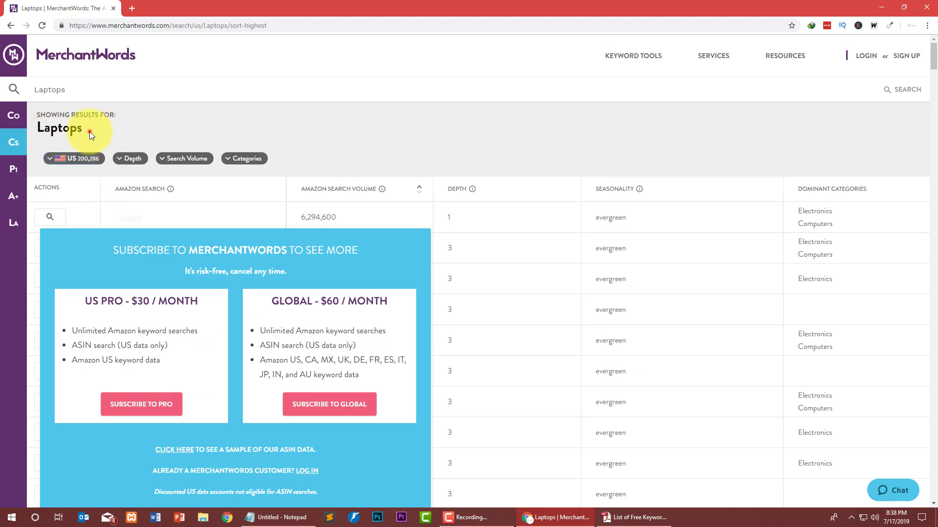
Try the Depth filter and scroll through the Laptops search-volume results.
{"action": "left_click_drag", "start_coordinate": [90, 131], "coordinate": [44, 130]}
{"action": "left_click", "coordinate": [121, 159]}
{"action": "left_click", "coordinate": [121, 159]}
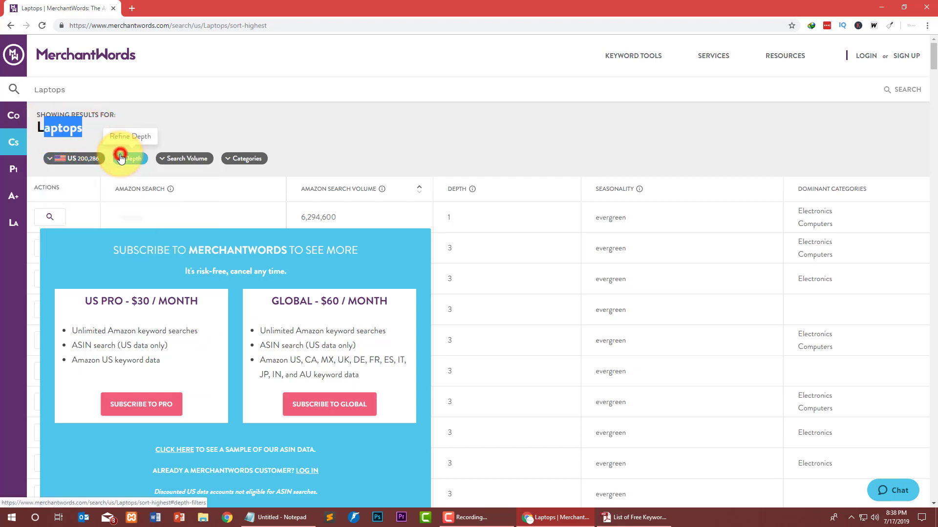
{"action": "scroll", "coordinate": [242, 198], "scroll_direction": "down", "scroll_amount": 4}
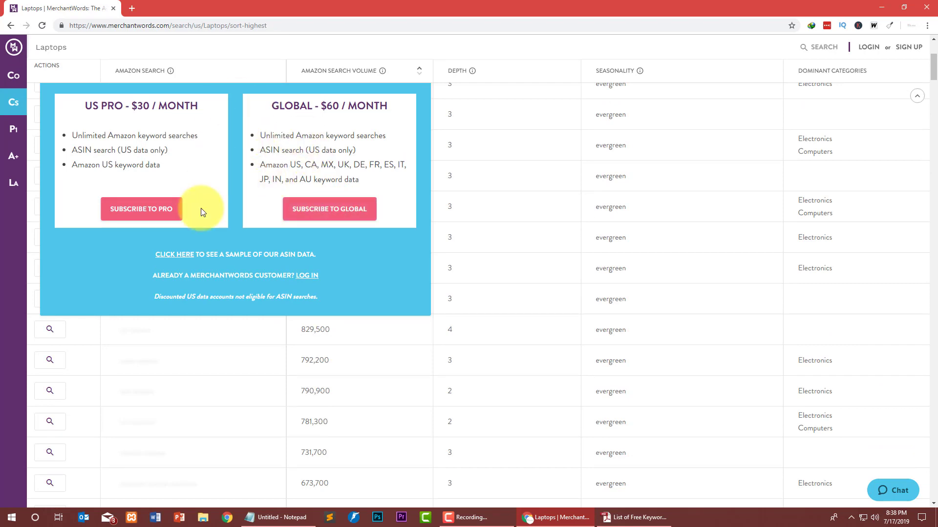
{"action": "scroll", "coordinate": [188, 246], "scroll_direction": "down", "scroll_amount": 20}
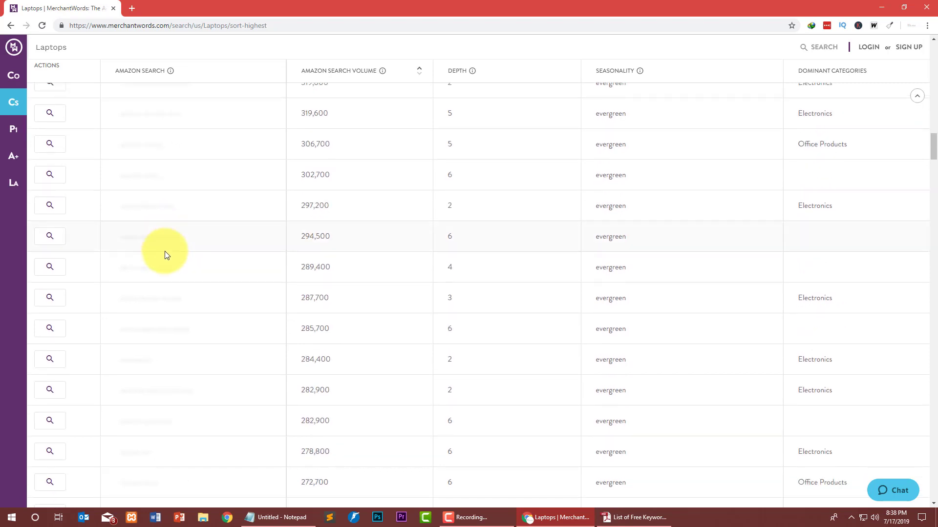
{"action": "scroll", "coordinate": [165, 251], "scroll_direction": "down", "scroll_amount": 20}
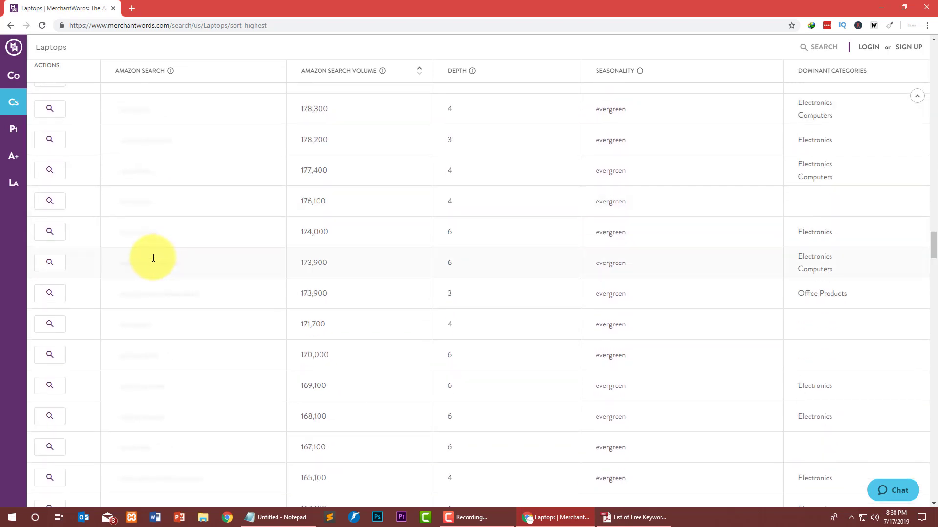
{"action": "scroll", "coordinate": [153, 258], "scroll_direction": "down", "scroll_amount": 15}
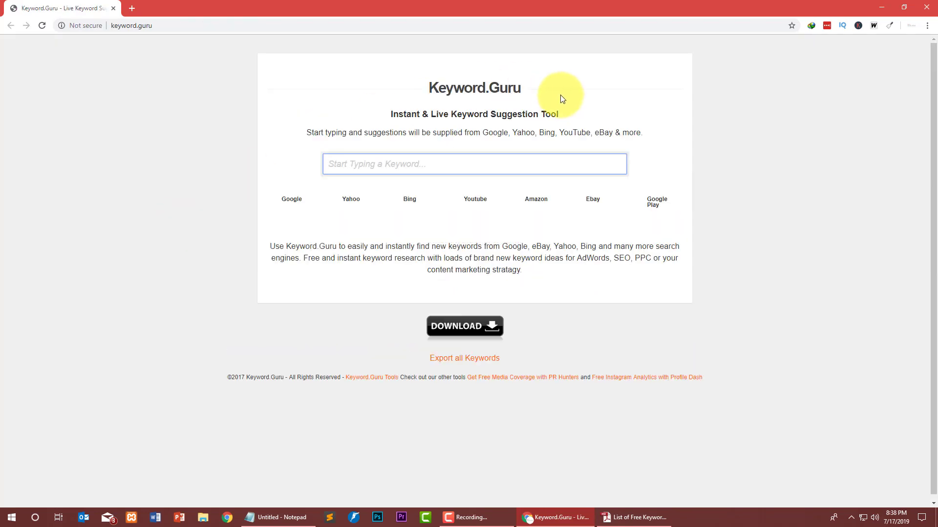
Search Keyword.Guru for 'digital marketing', re-entering it from the autofill suggestion.
{"action": "left_click_drag", "start_coordinate": [520, 93], "coordinate": [419, 88]}
{"action": "left_click", "coordinate": [341, 104]}
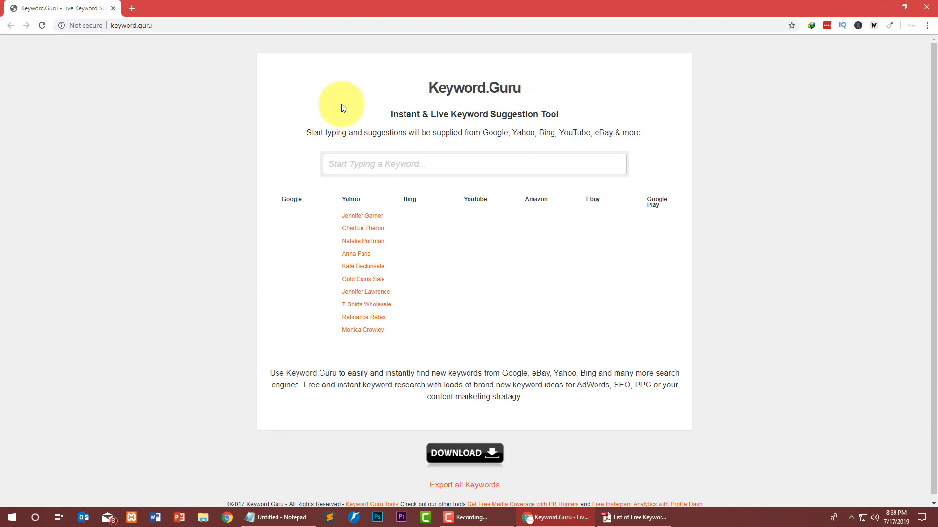
{"action": "left_click", "coordinate": [359, 156]}
{"action": "type", "text": "di"}
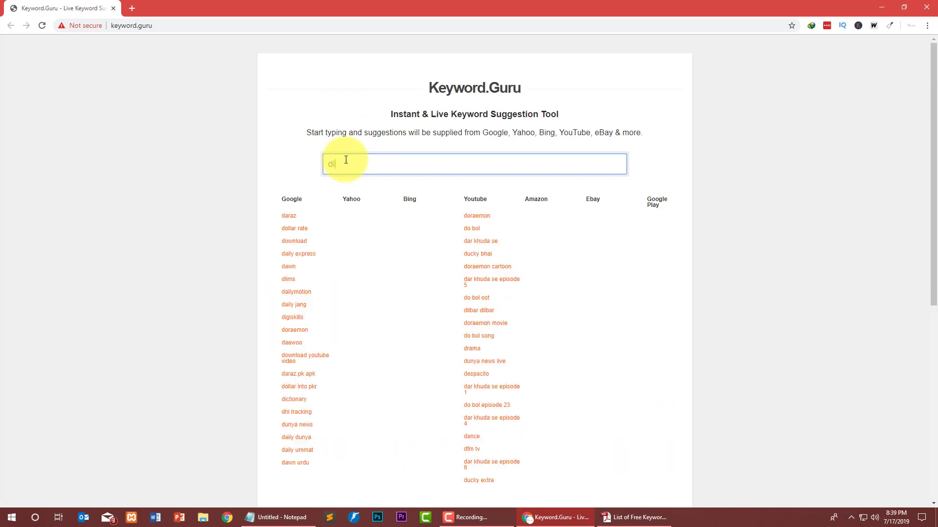
{"action": "type", "text": "gital ma"}
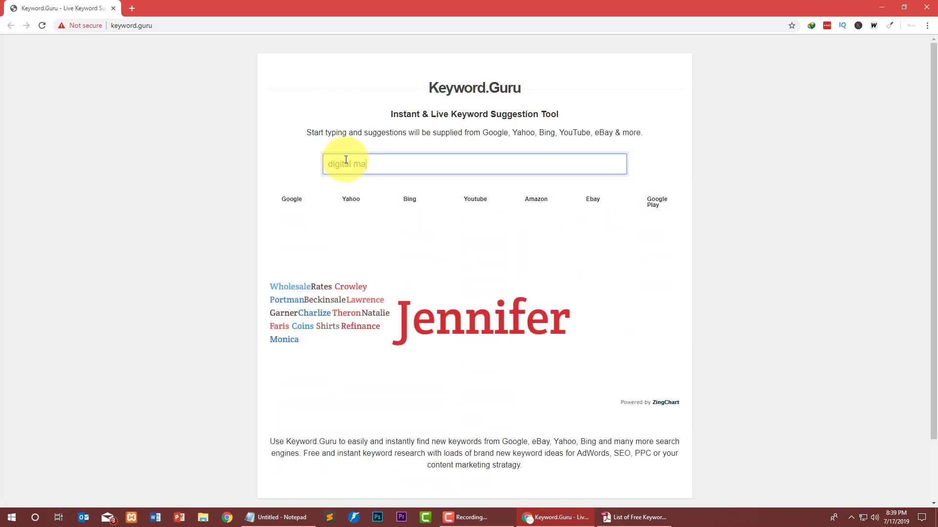
{"action": "type", "text": "rketing"}
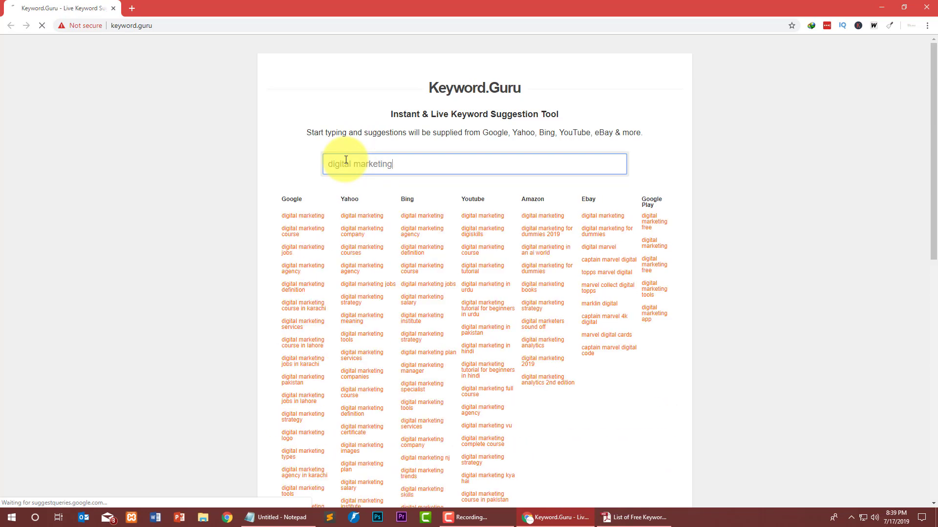
{"action": "key", "text": "Return"}
{"action": "left_click", "coordinate": [359, 160]}
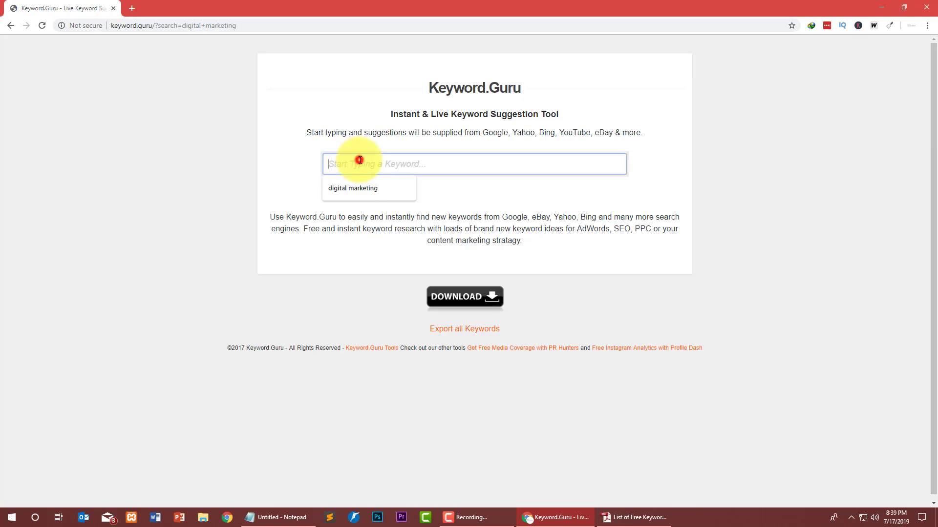
{"action": "left_click", "coordinate": [349, 185]}
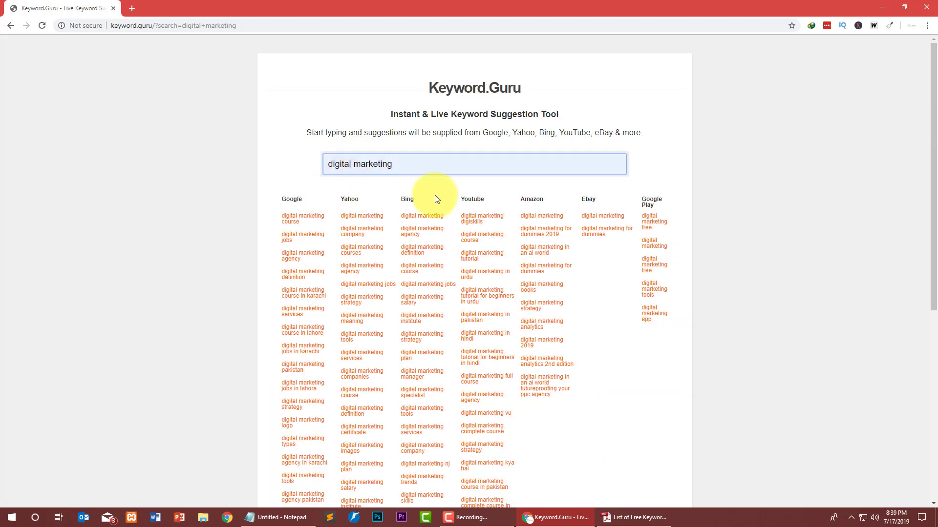
Highlight the Google Play and Amazon column headings in the search engine results.
{"action": "triple_click", "coordinate": [653, 202]}
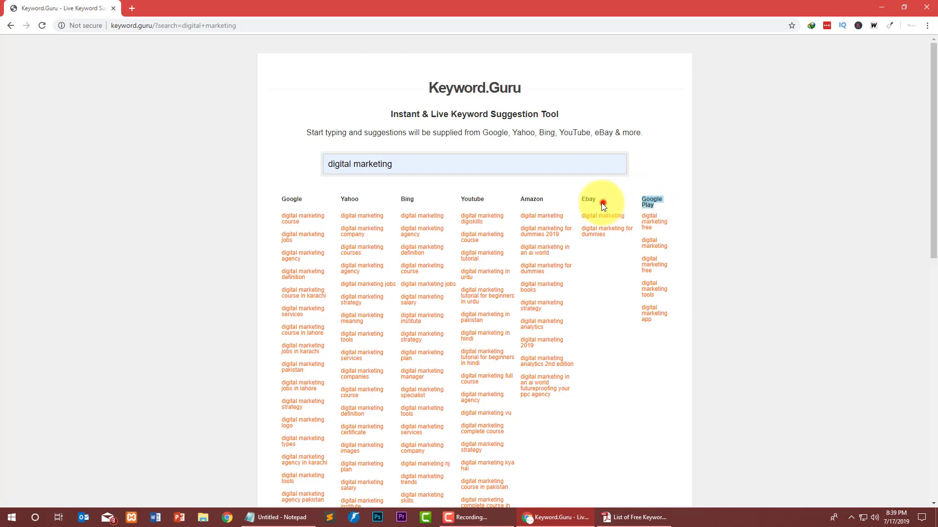
{"action": "double_click", "coordinate": [532, 199]}
{"action": "left_click_drag", "start_coordinate": [532, 200], "coordinate": [415, 199]}
{"action": "left_click", "coordinate": [407, 198]}
{"action": "left_click", "coordinate": [349, 199]}
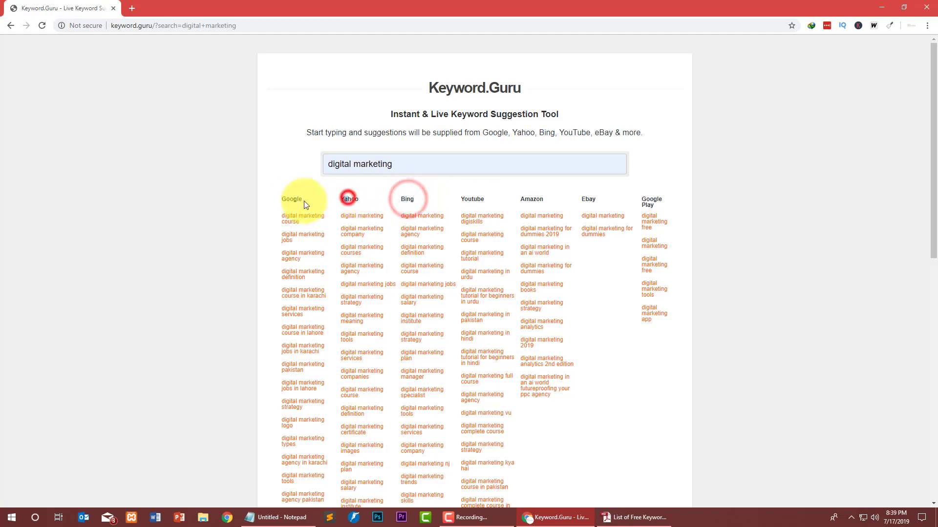
{"action": "left_click", "coordinate": [290, 199]}
Scroll through the Google, Yahoo, Bing, Youtube, Amazon, Ebay and Google Play columns and the keyword word cloud.
{"action": "scroll", "coordinate": [220, 234], "scroll_direction": "down", "scroll_amount": 10}
{"action": "scroll", "coordinate": [247, 244], "scroll_direction": "up", "scroll_amount": 5}
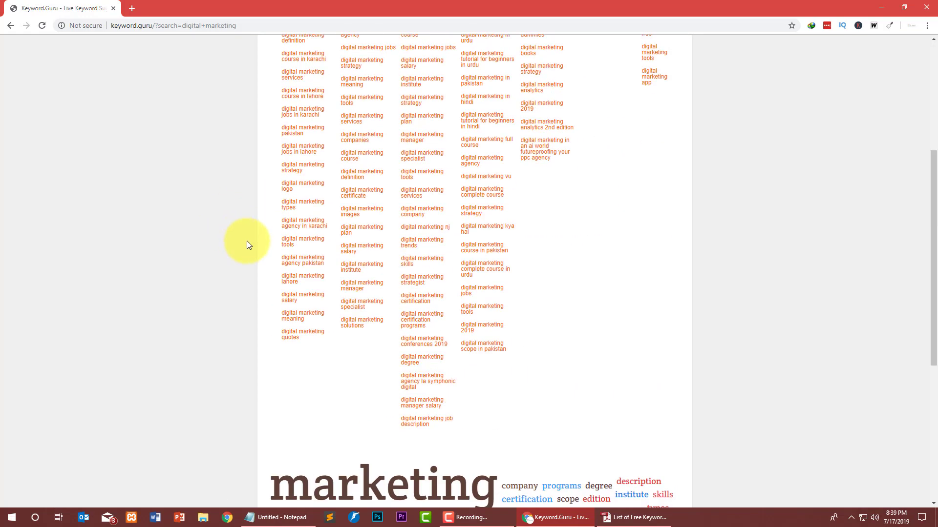
{"action": "scroll", "coordinate": [277, 226], "scroll_direction": "down", "scroll_amount": 6}
{"action": "scroll", "coordinate": [276, 228], "scroll_direction": "up", "scroll_amount": 11}
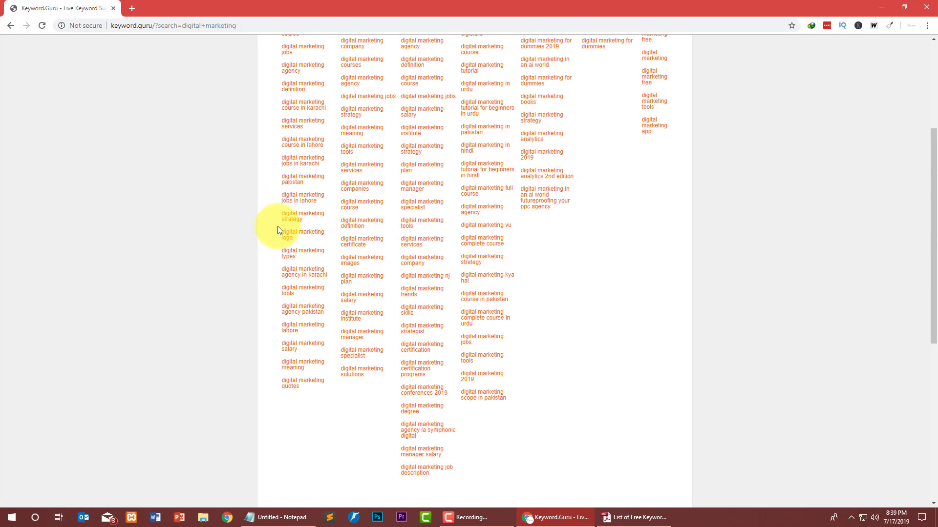
{"action": "scroll", "coordinate": [337, 224], "scroll_direction": "down", "scroll_amount": 7}
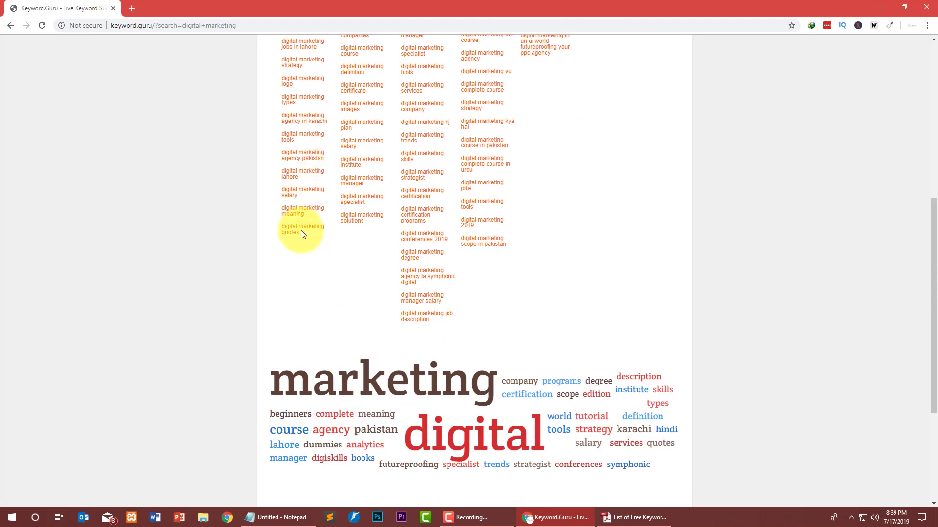
{"action": "scroll", "coordinate": [259, 386], "scroll_direction": "down", "scroll_amount": 4}
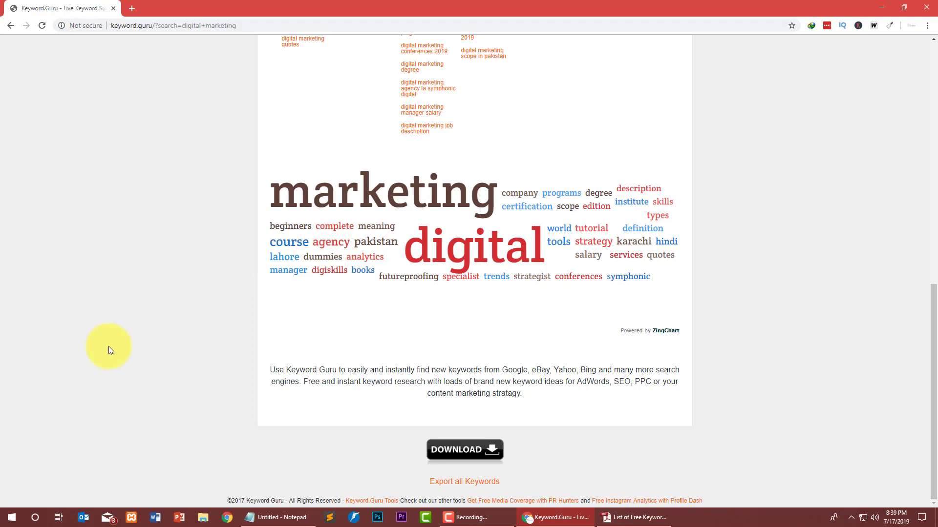
{"action": "scroll", "coordinate": [153, 363], "scroll_direction": "up", "scroll_amount": 15}
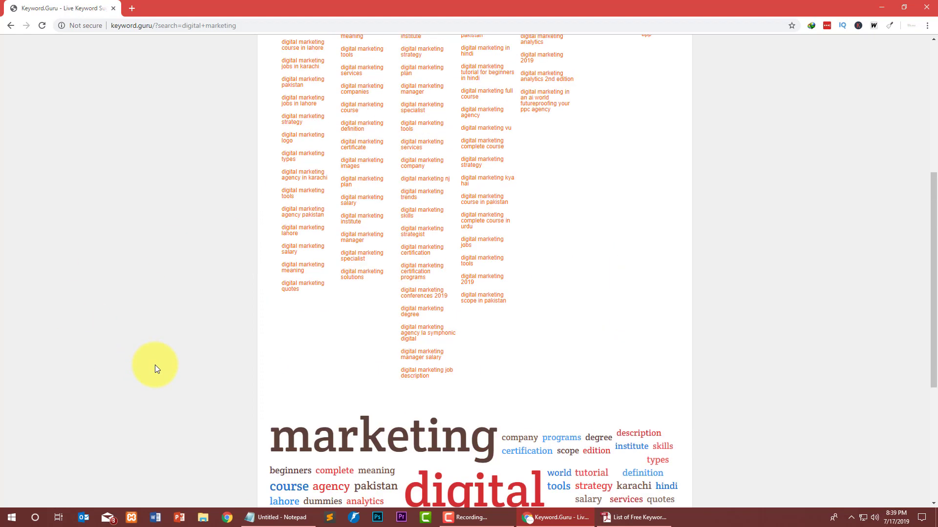